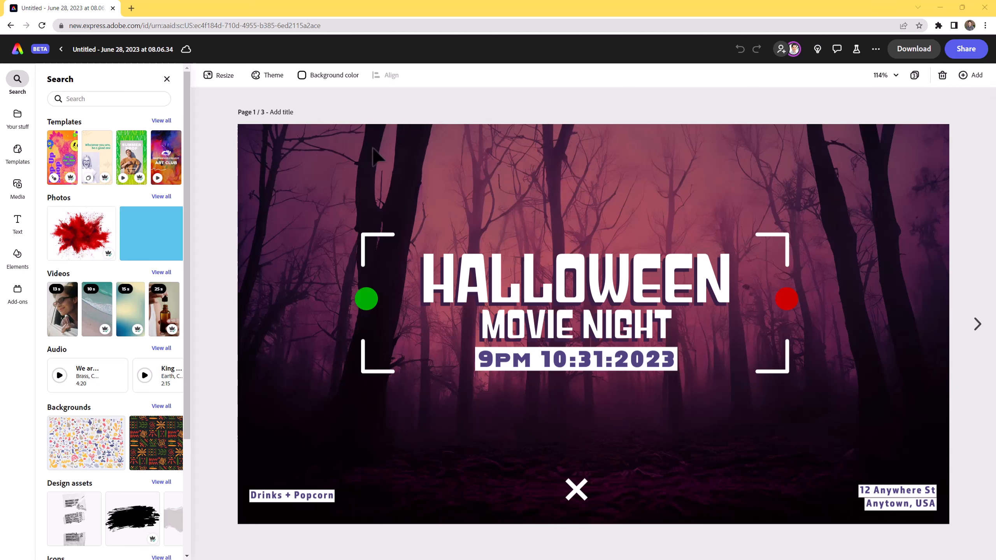
View all pages of the Halloween movie night design in the overview and return to the first page.
click(915, 76)
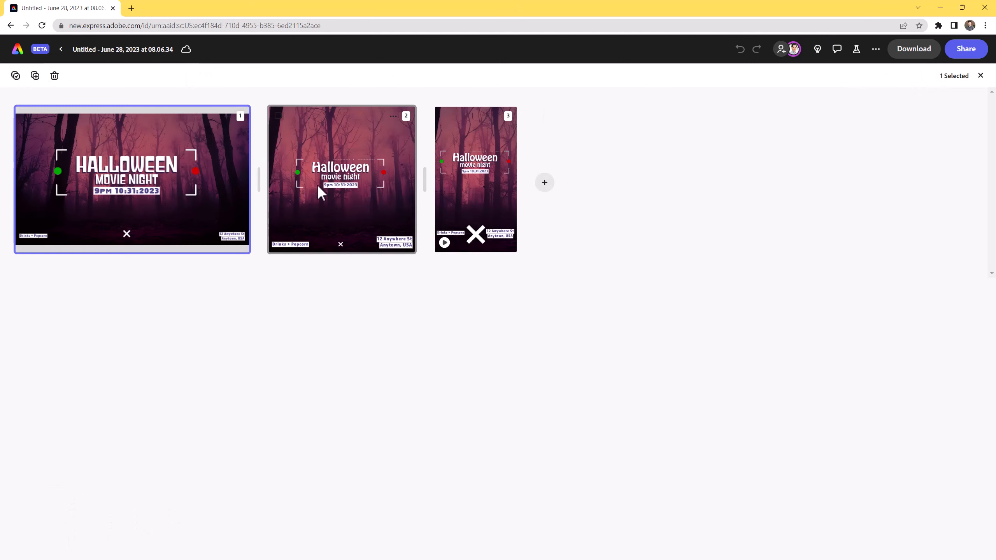
click(981, 76)
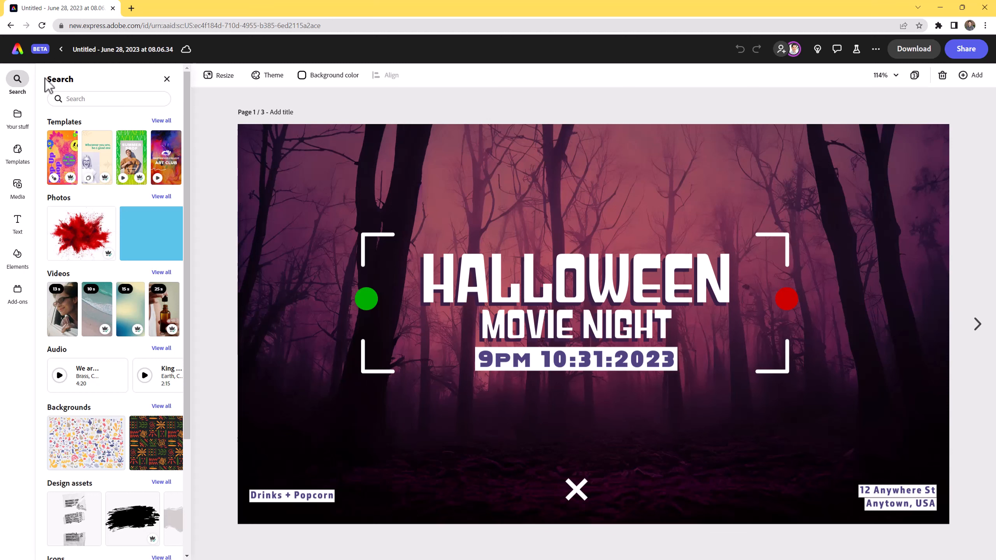
Leave the Halloween design and create a new project in the YouTube thumbnail size, 1,280 x 720 px.
click(17, 49)
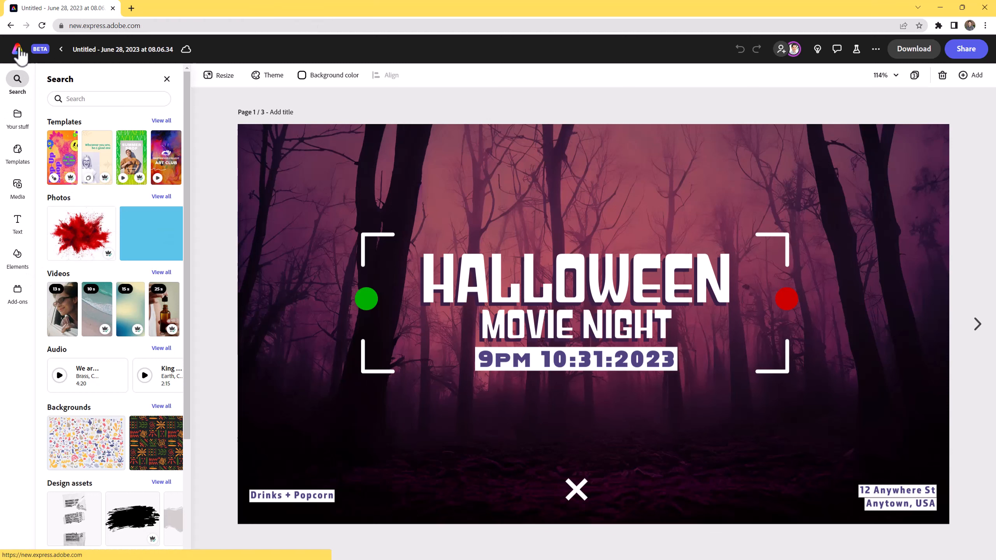
click(17, 103)
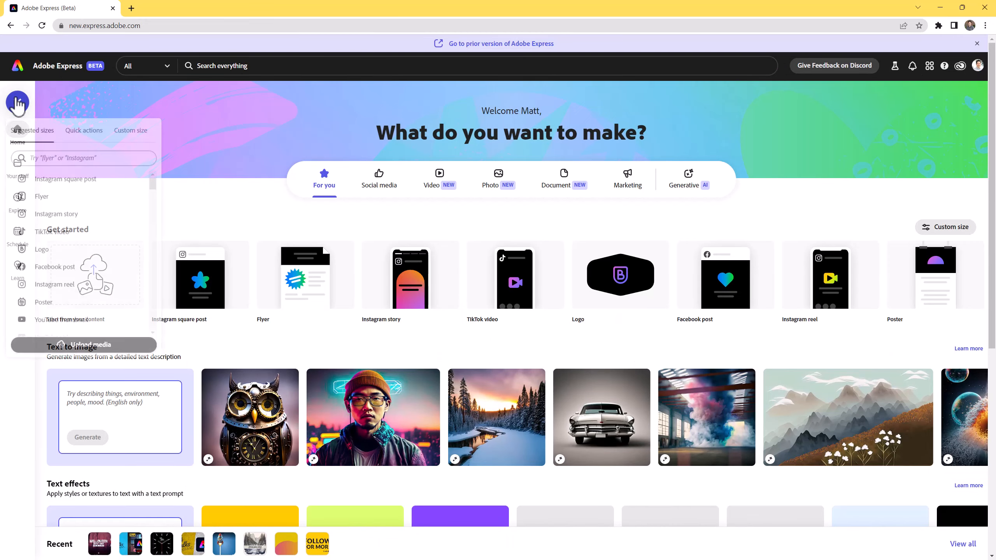
scroll(89, 255, down, 4)
scroll(75, 235, up, 1)
scroll(64, 220, up, 1)
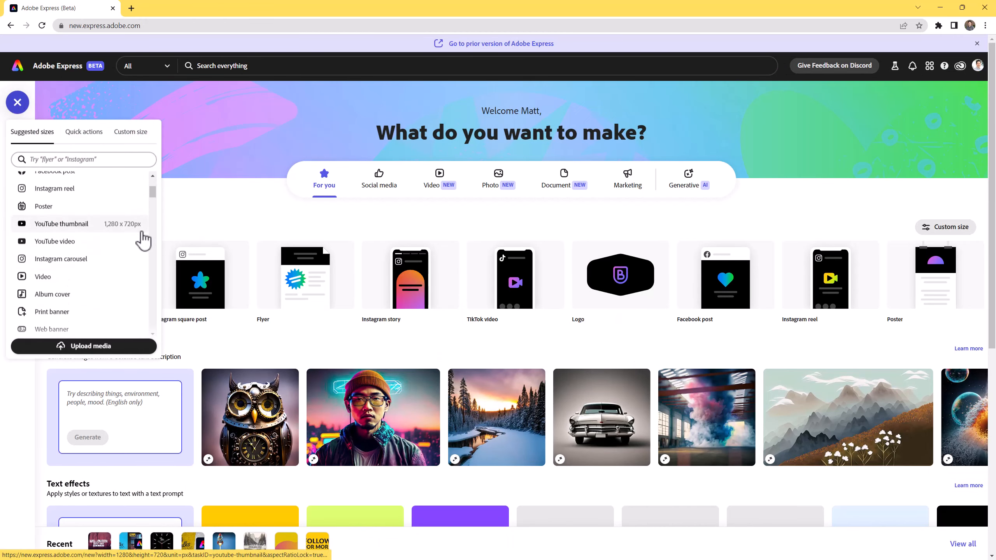
click(65, 227)
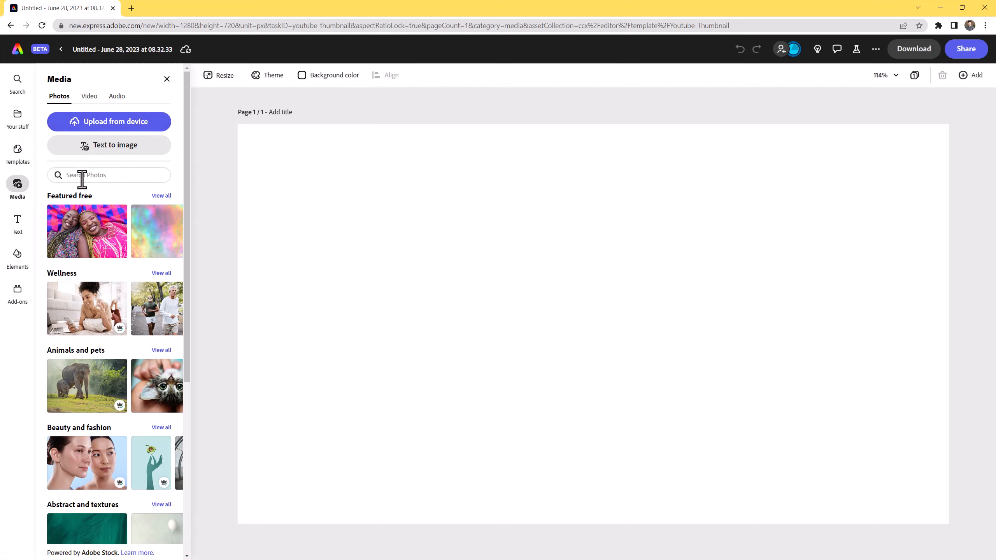
Insert a Widescreen (16:9) text-to-image placeholder and enlarge it to fill the whole page.
click(117, 149)
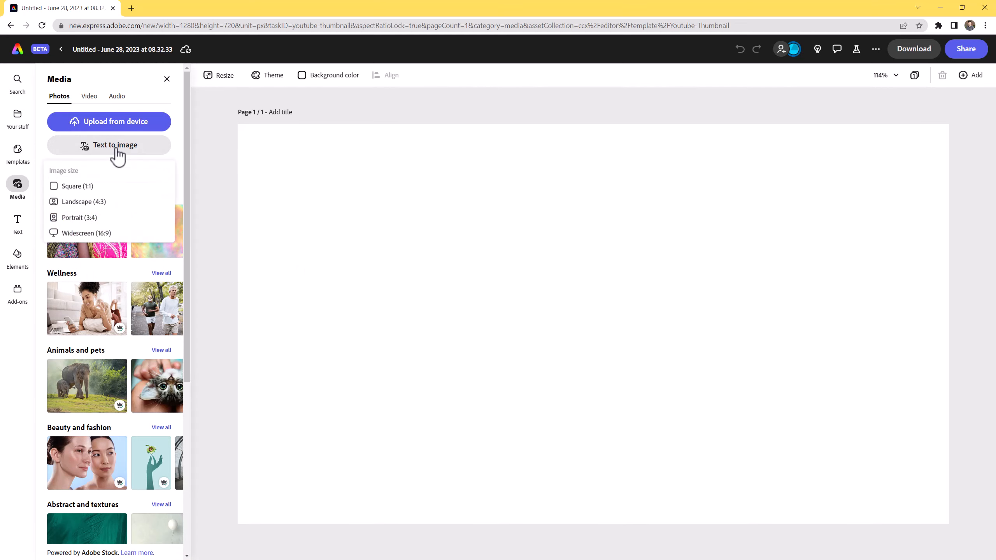
click(106, 235)
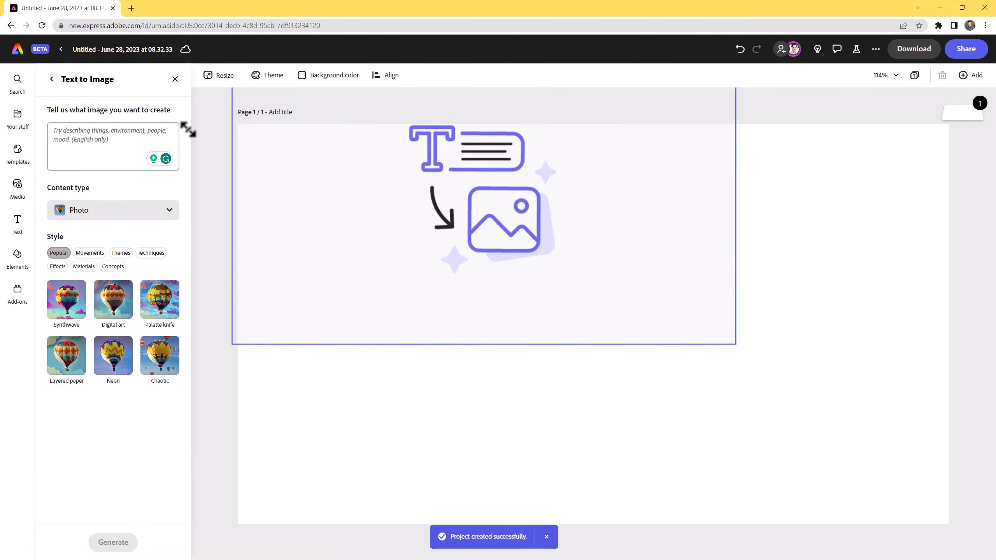
drag(735, 346, 921, 511)
drag(825, 373, 824, 408)
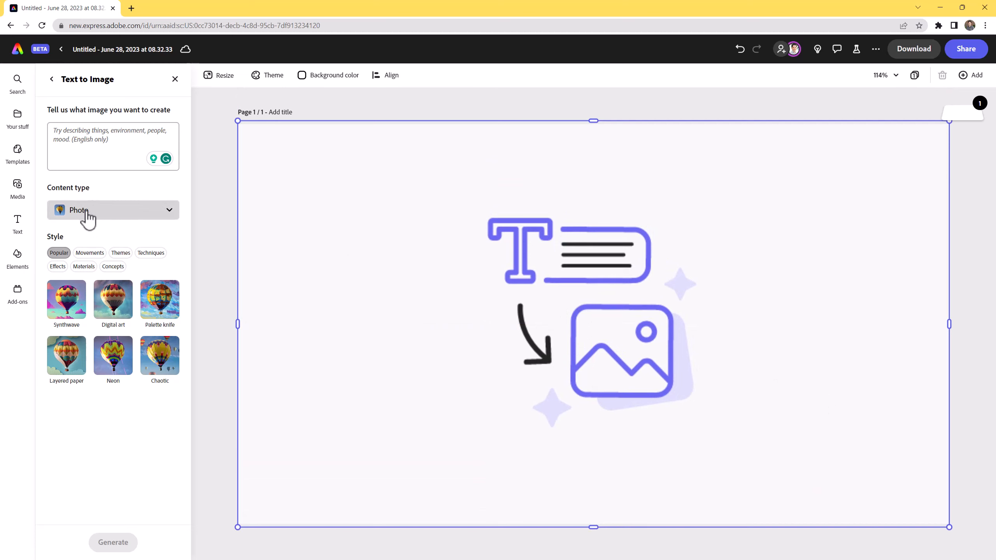
Generate an image from the prompt "low angle pointing up, spooky forrest in purple fog" with the Photo content type.
click(96, 155)
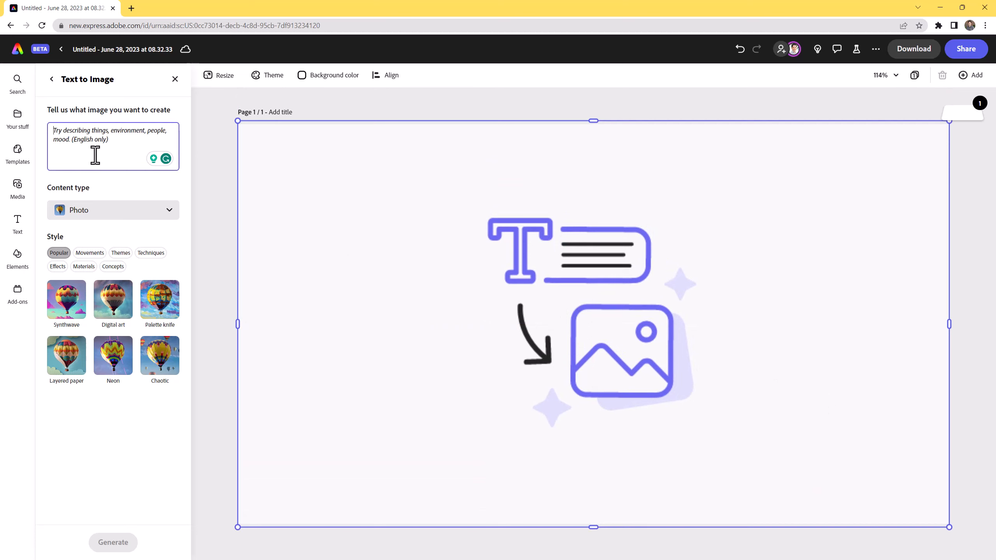
text(lo)
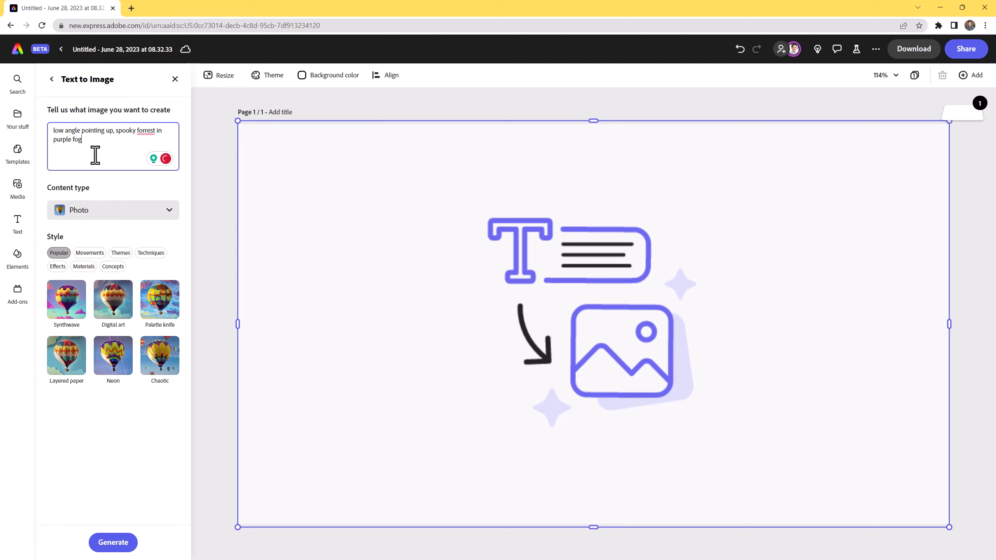
right_click(140, 129)
key(Escape)
key(Return)
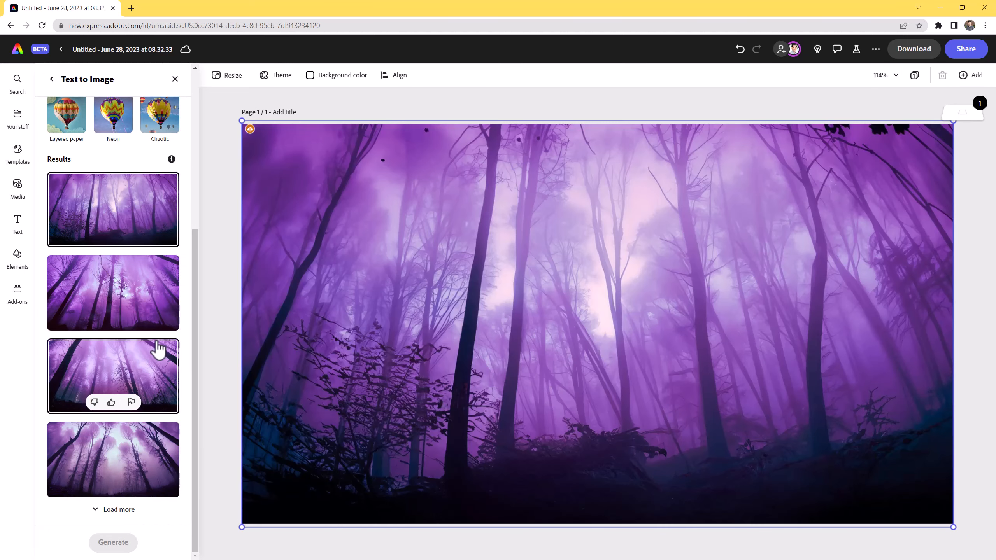
Compare the generated forest variations on the page and keep the fourth one with the bright centre.
click(95, 380)
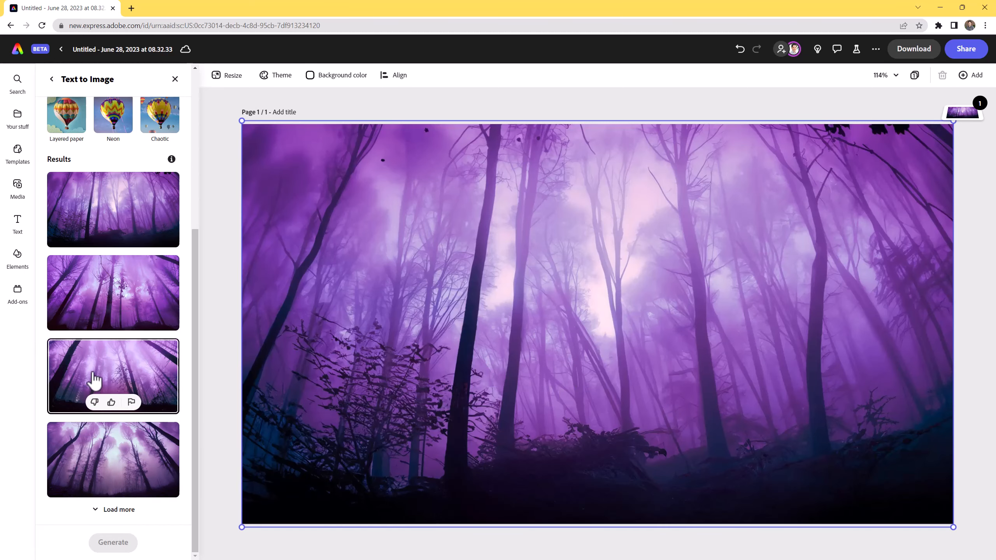
click(122, 463)
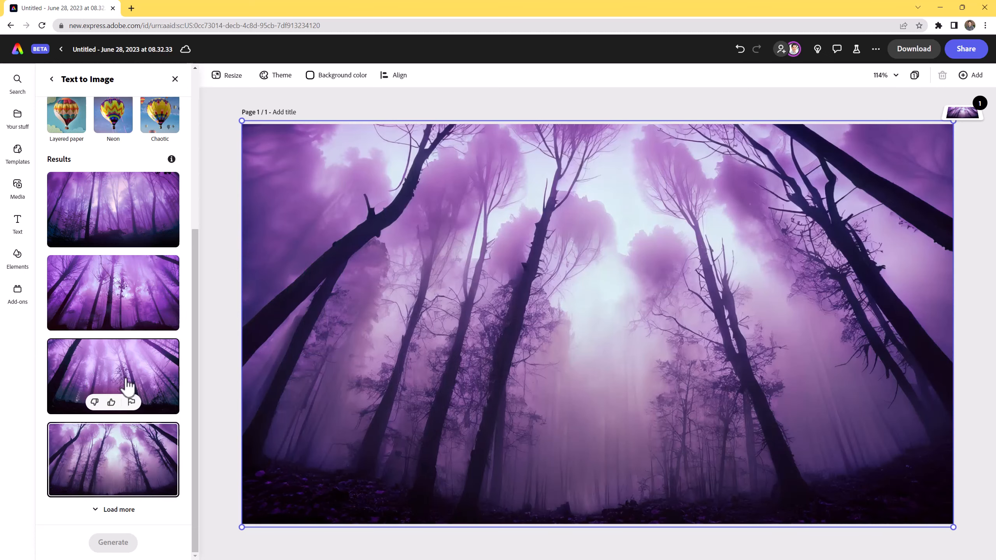
click(116, 293)
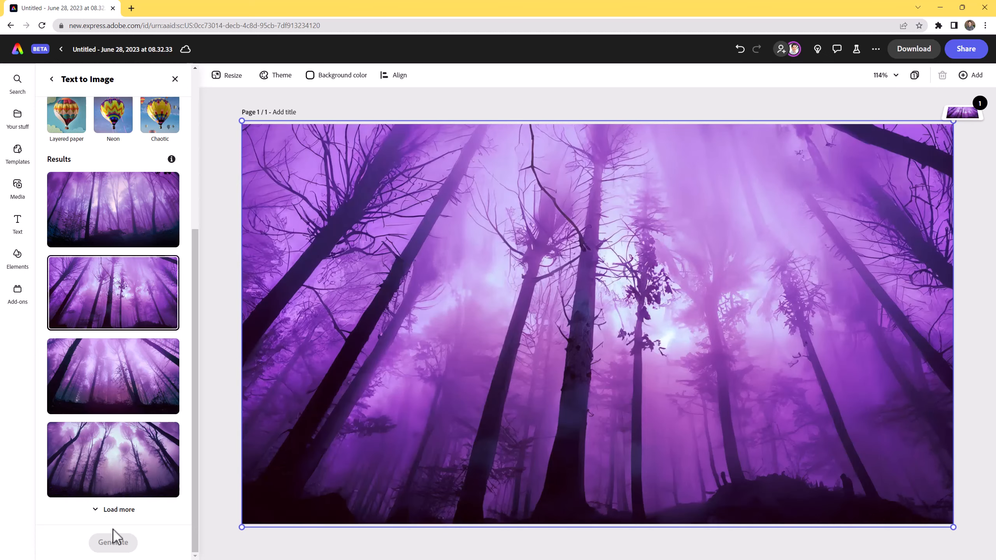
click(126, 205)
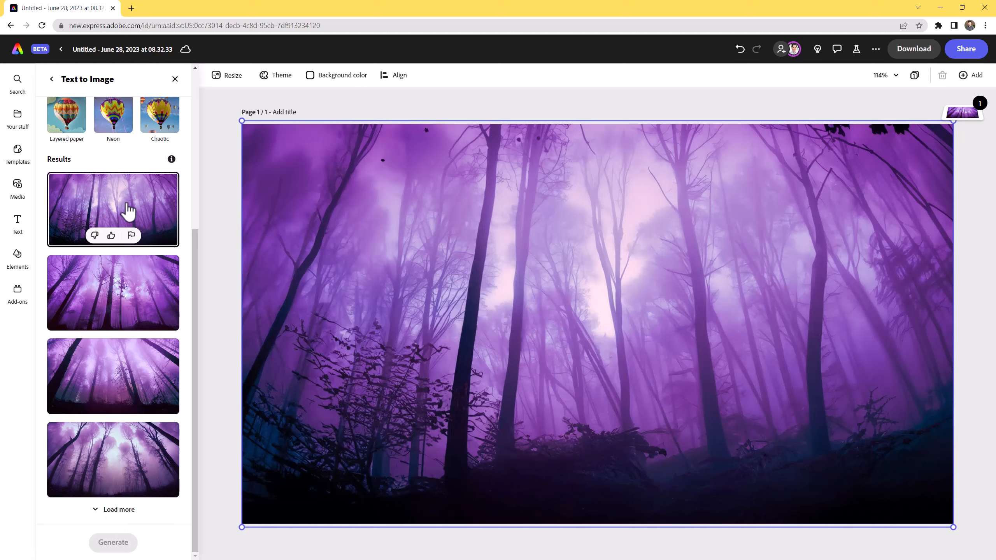
click(129, 294)
click(131, 363)
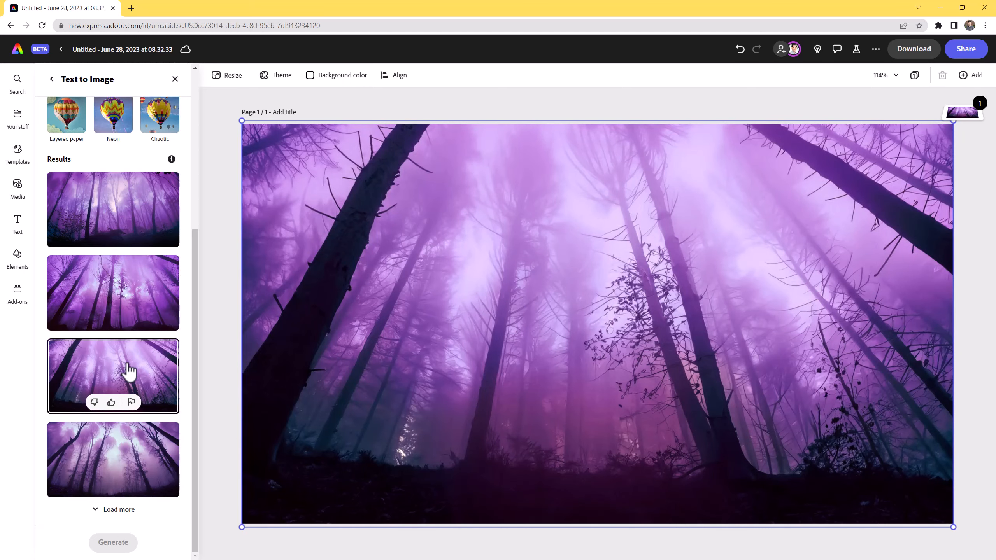
click(125, 457)
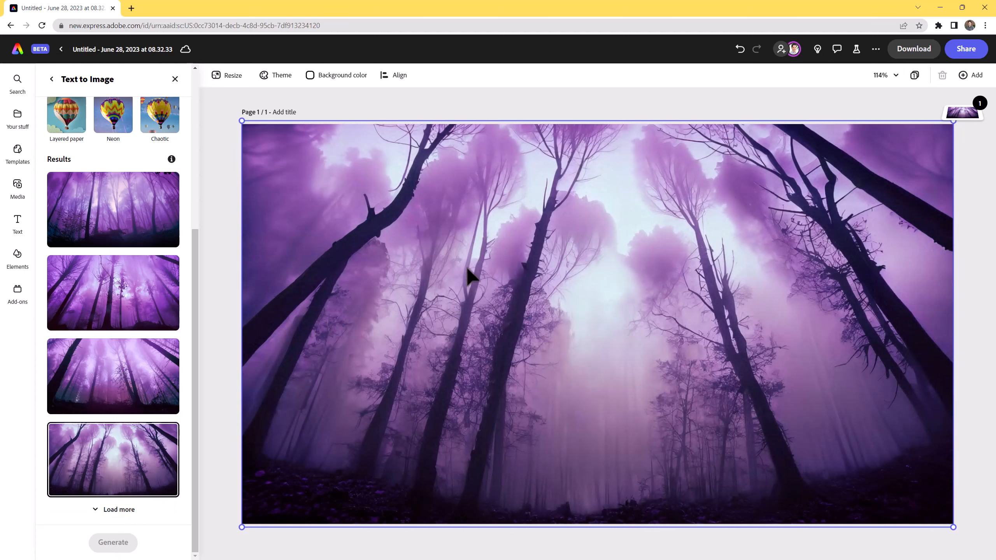
click(51, 81)
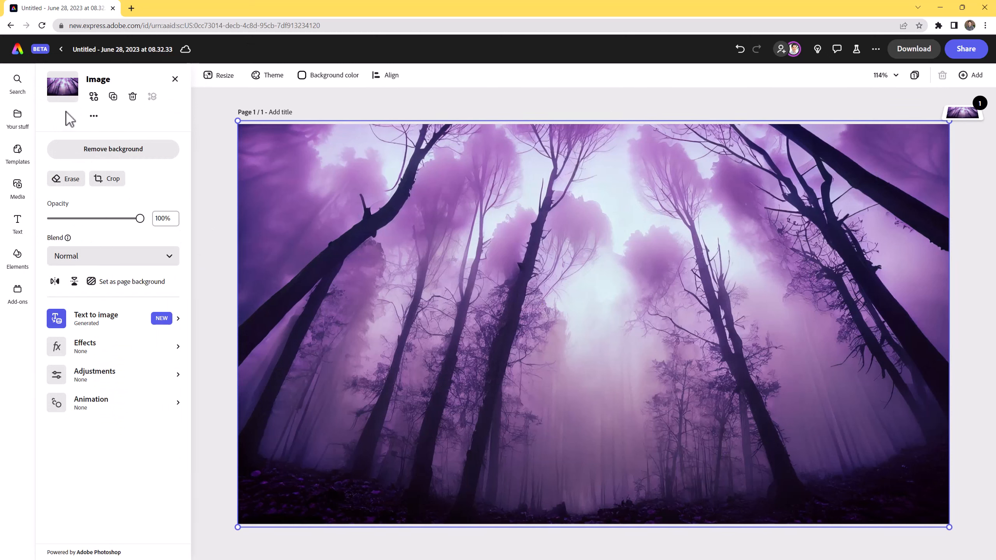
Search the stock photos for "vignette" and add the plain red vignette photo to the page.
click(17, 188)
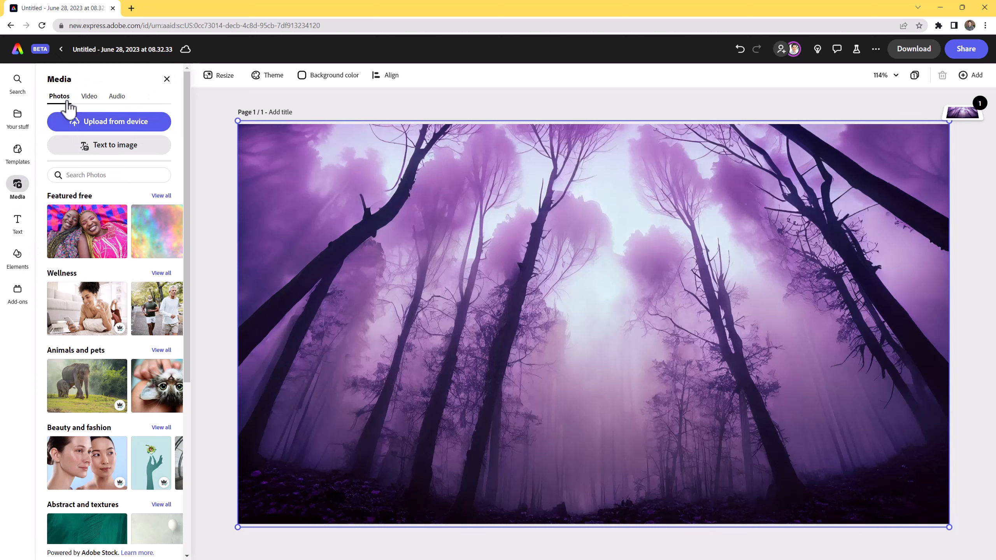
click(81, 175)
text(vignette)
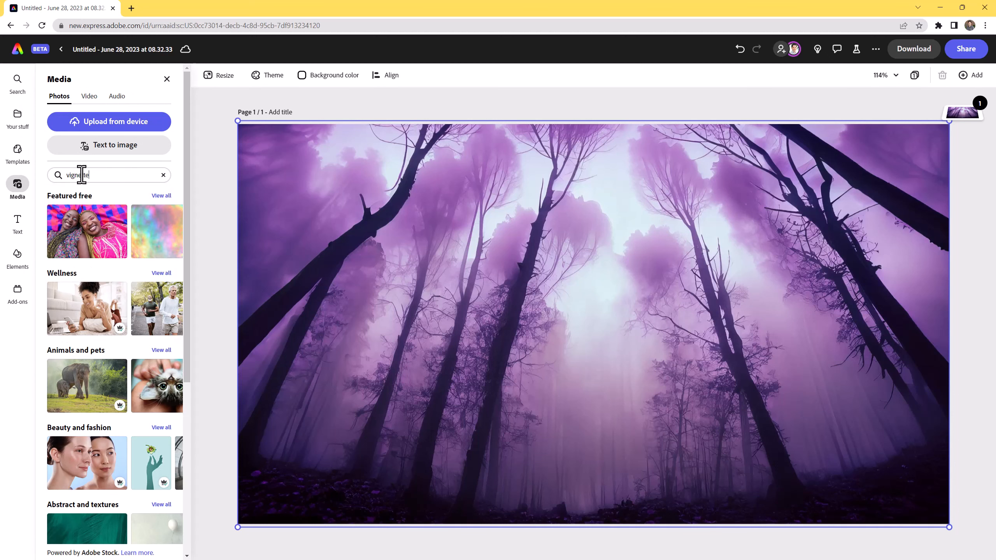
key(Return)
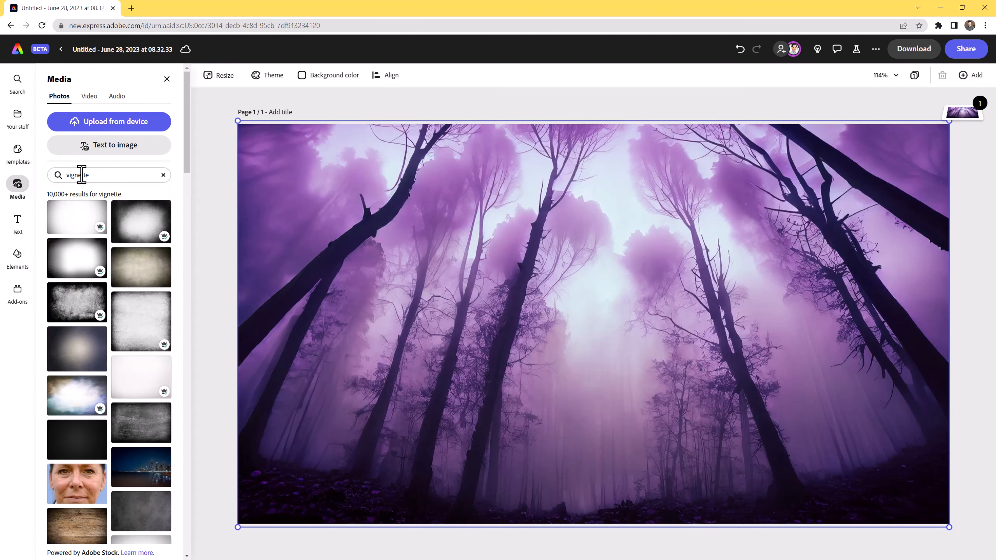
scroll(127, 312, down, 3)
scroll(190, 314, down, 3)
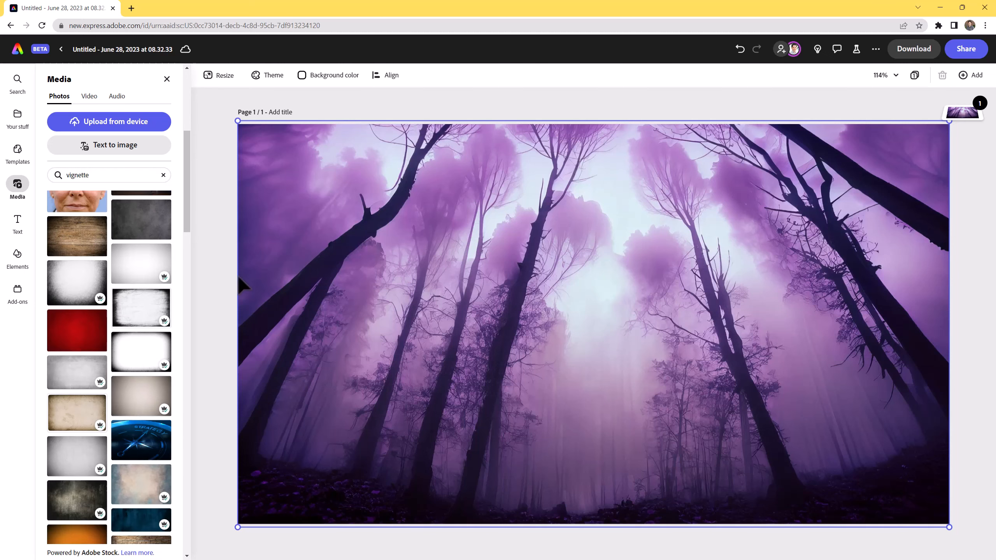
scroll(142, 365, down, 1)
scroll(119, 361, up, 1)
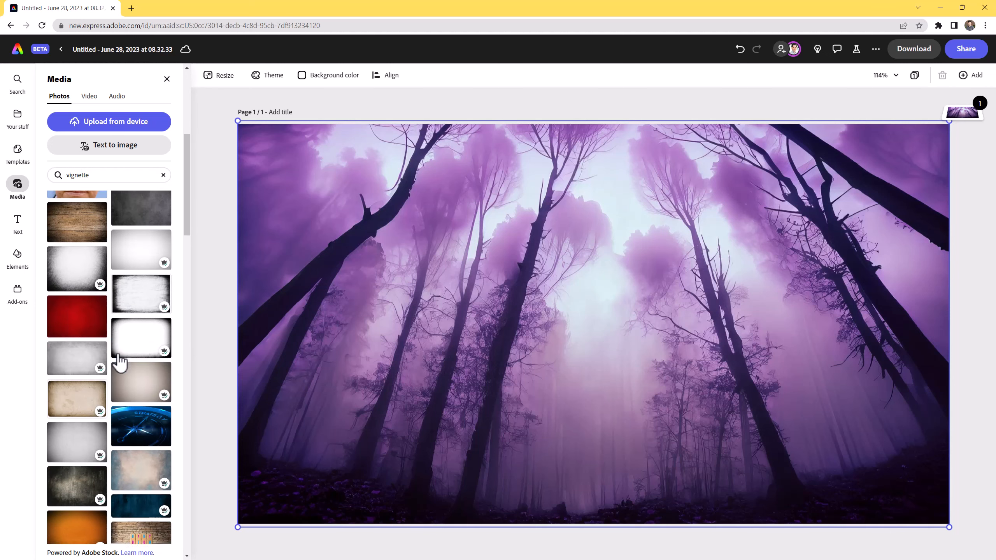
click(79, 338)
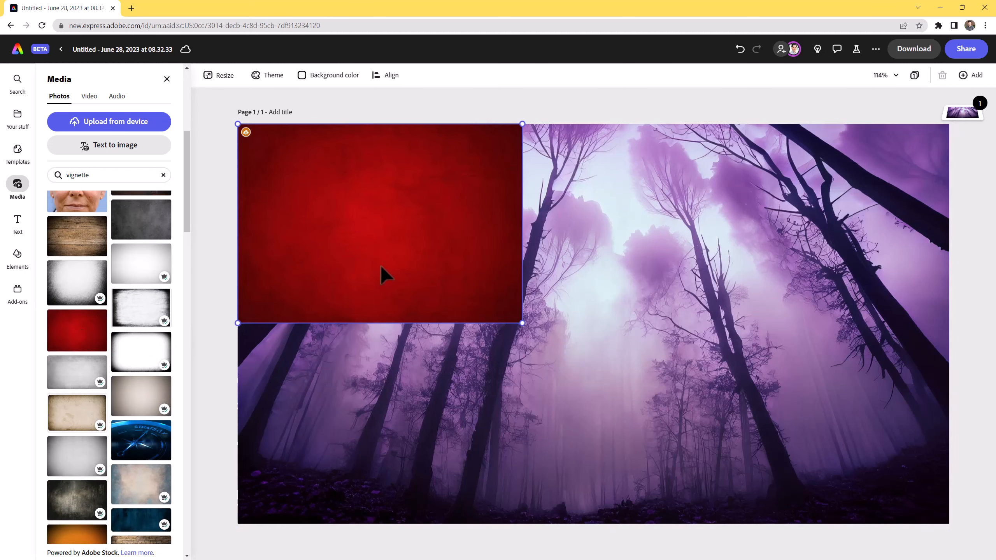
Enlarge the red vignette photo and reposition it so it covers the entire page.
click(381, 275)
drag(525, 325, 951, 501)
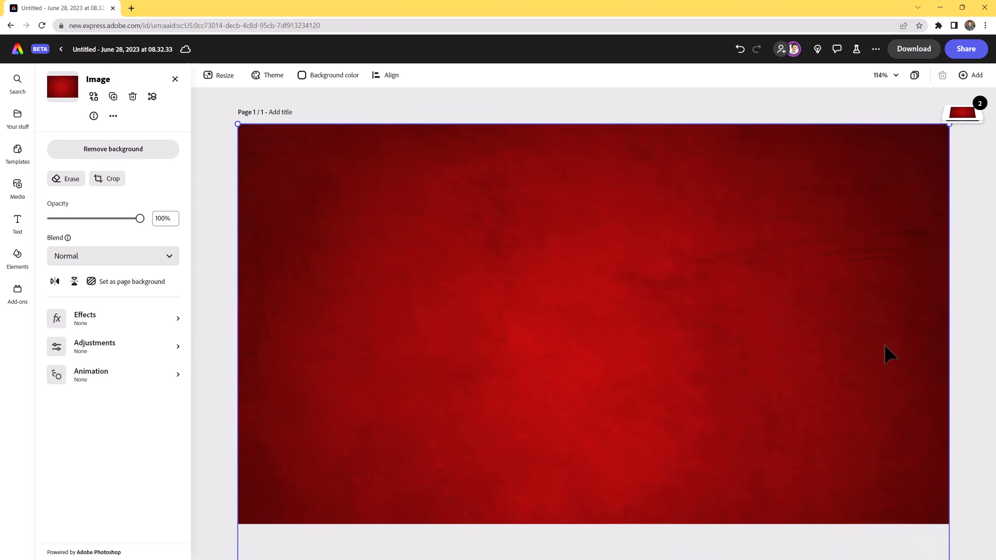
drag(885, 352, 946, 130)
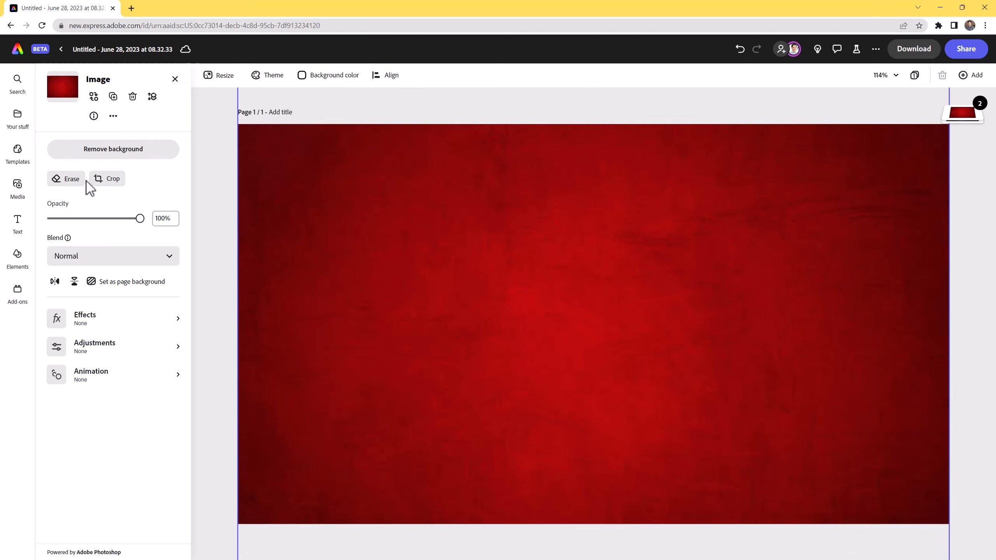
Blend the red vignette over the forest image with the Multiply mode at 50% opacity.
click(117, 260)
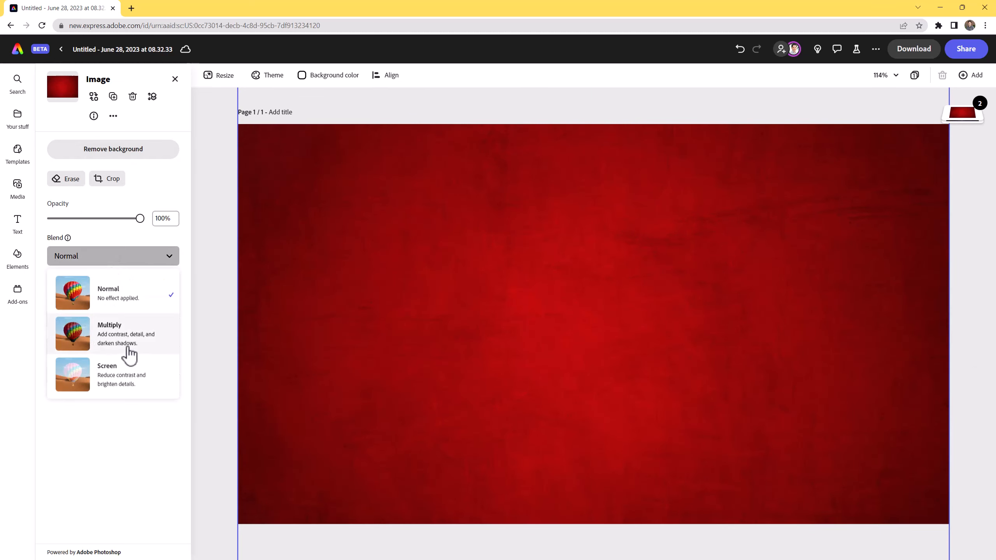
click(126, 342)
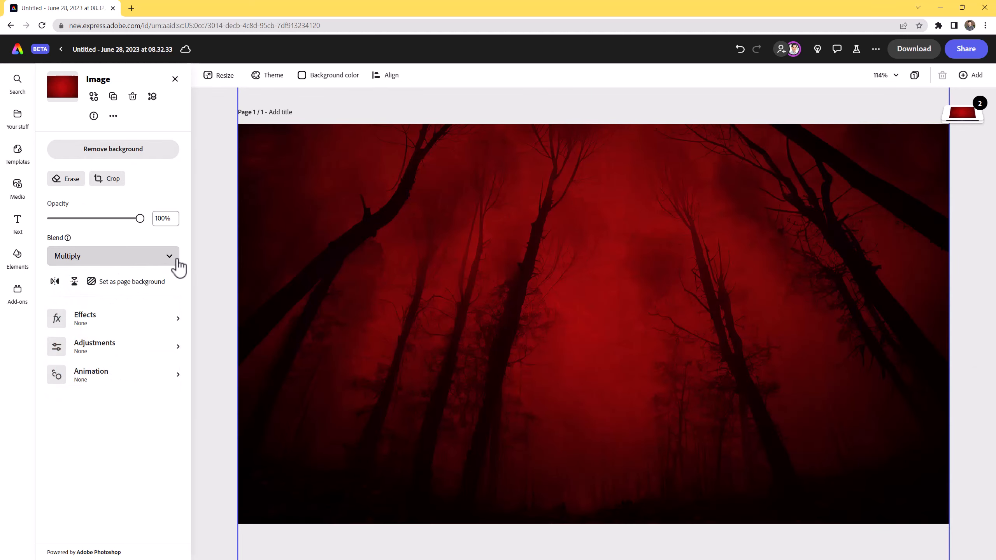
drag(137, 219, 101, 219)
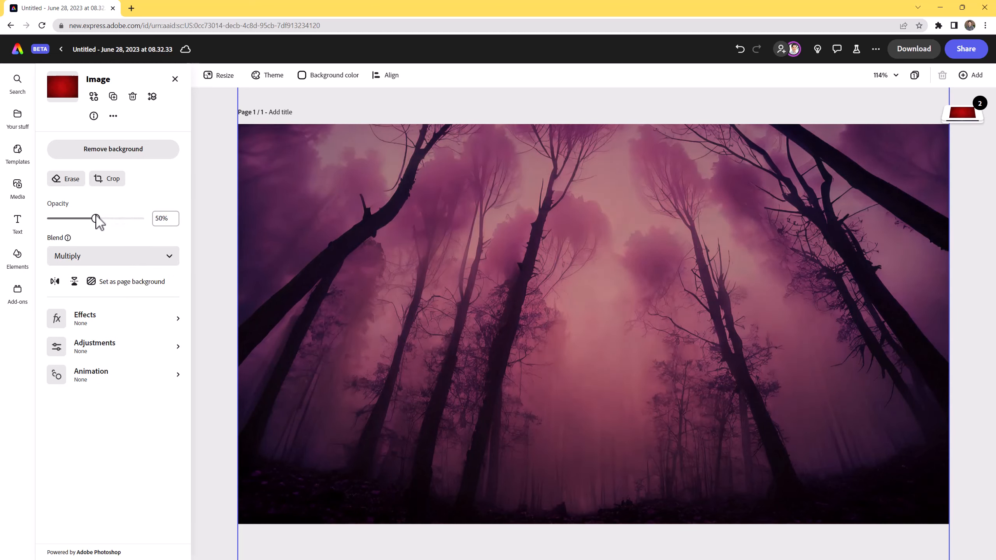
click(232, 413)
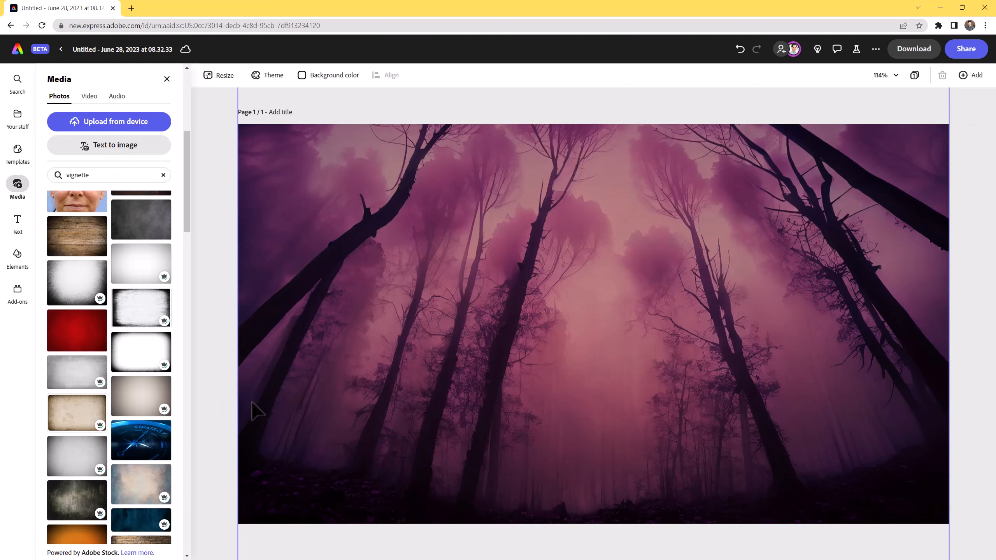
scroll(141, 456, down, 3)
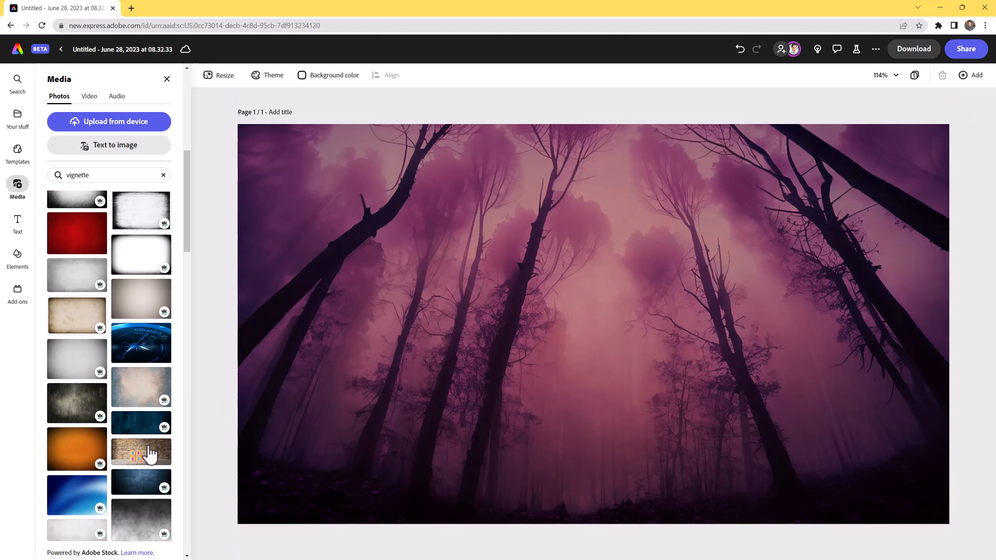
scroll(149, 396, up, 6)
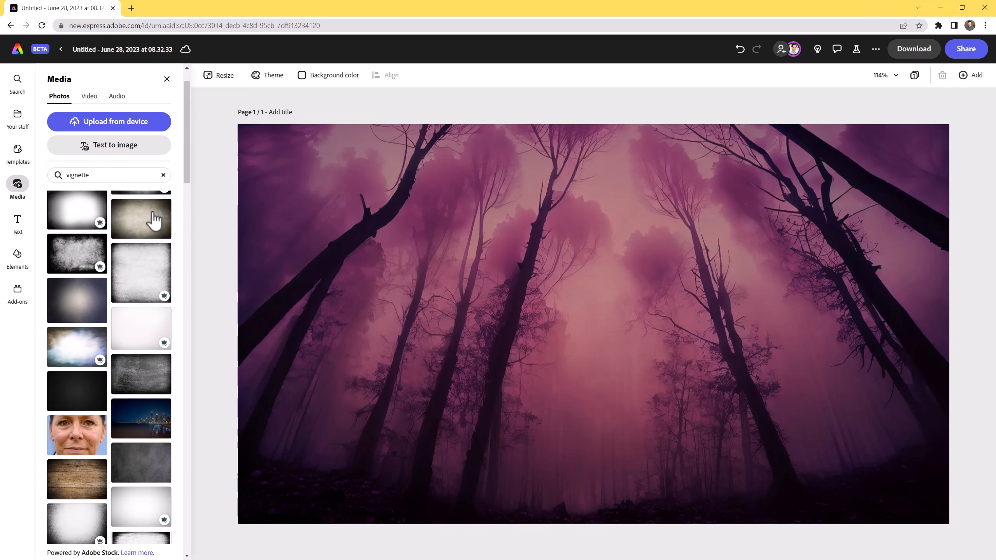
scroll(155, 220, up, 2)
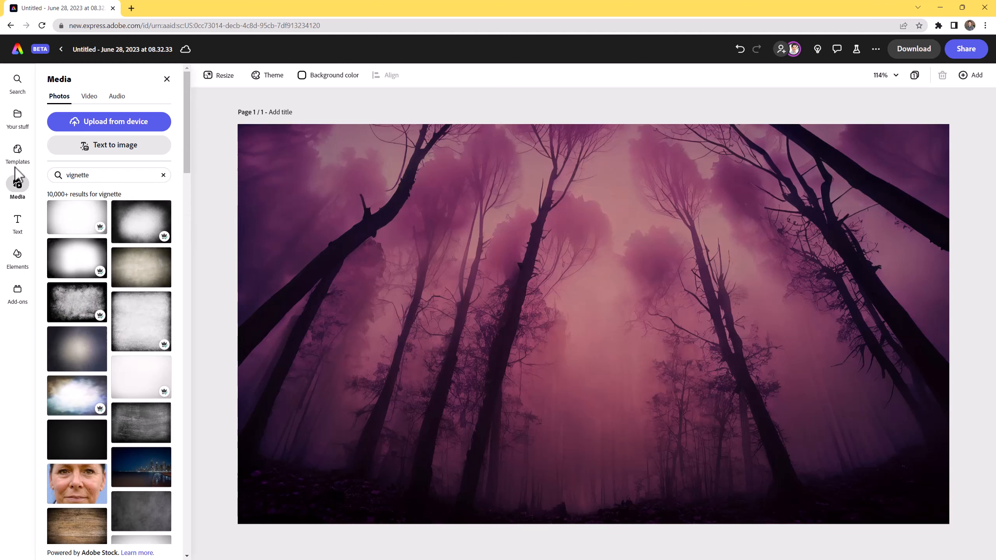
Add a text box to the page reading "Halloween movie night", with "movie night" on a second line.
click(17, 221)
click(126, 122)
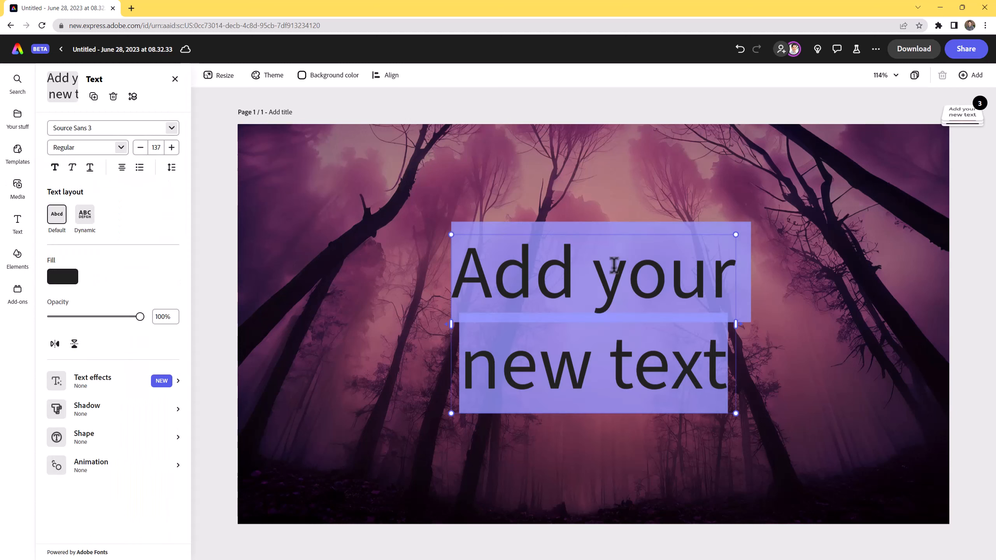
text(Hal)
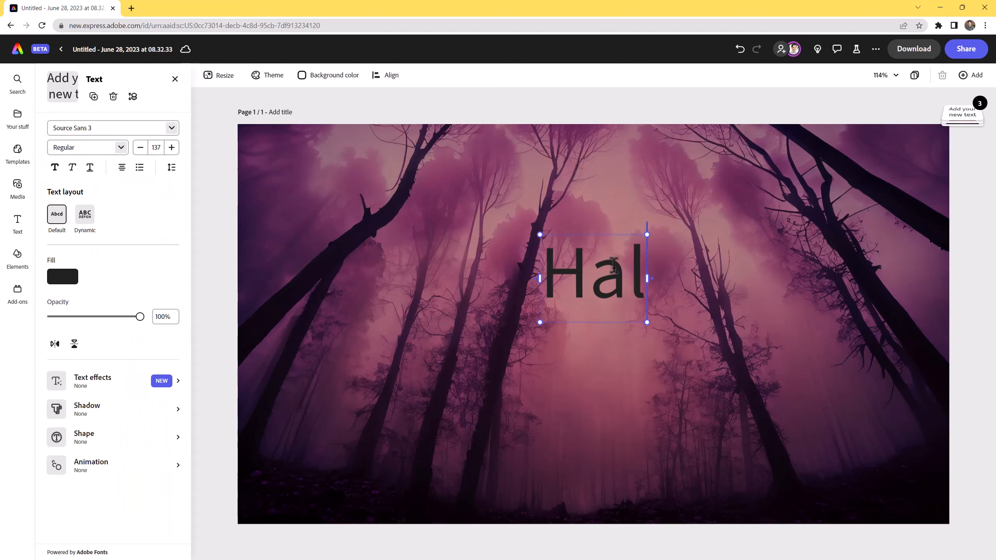
text(loween)
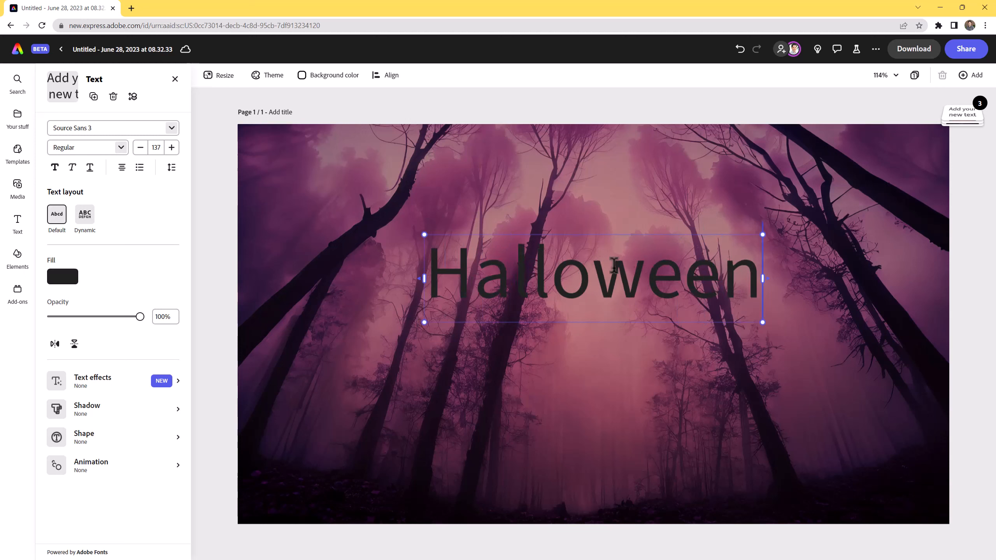
key(Return)
text(movie Nigh)
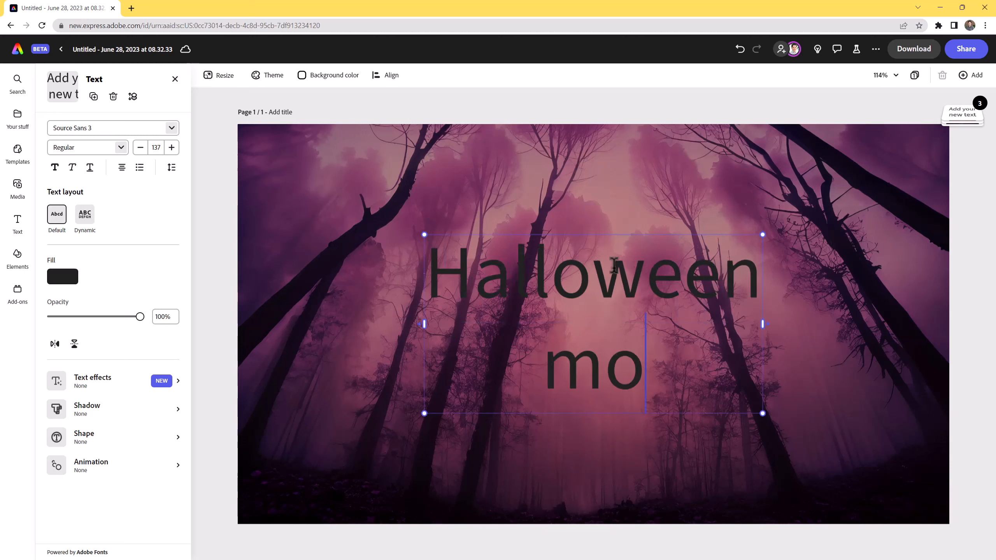
key(BackSpace)
key(BackSpace)
key(BackSpace)
key(BackSpace)
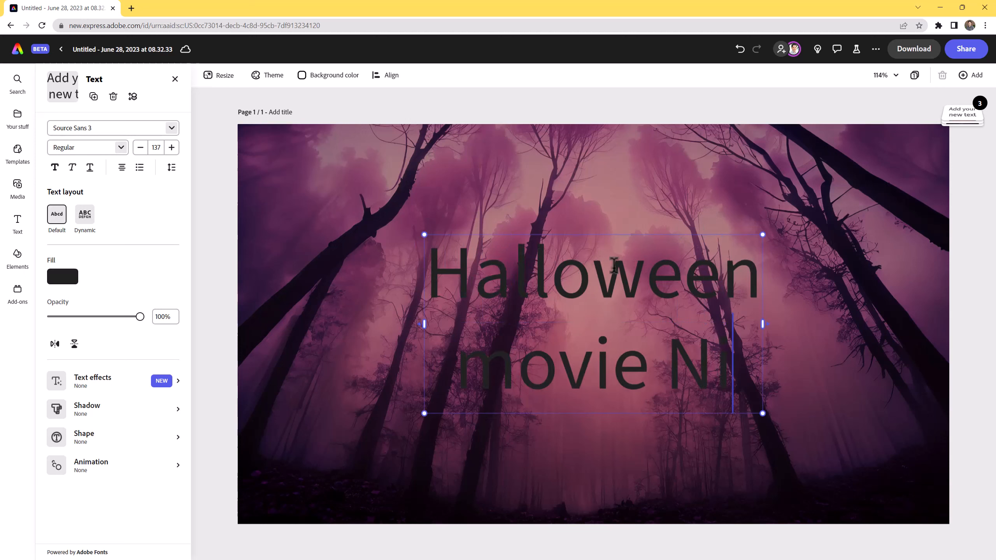
text(night)
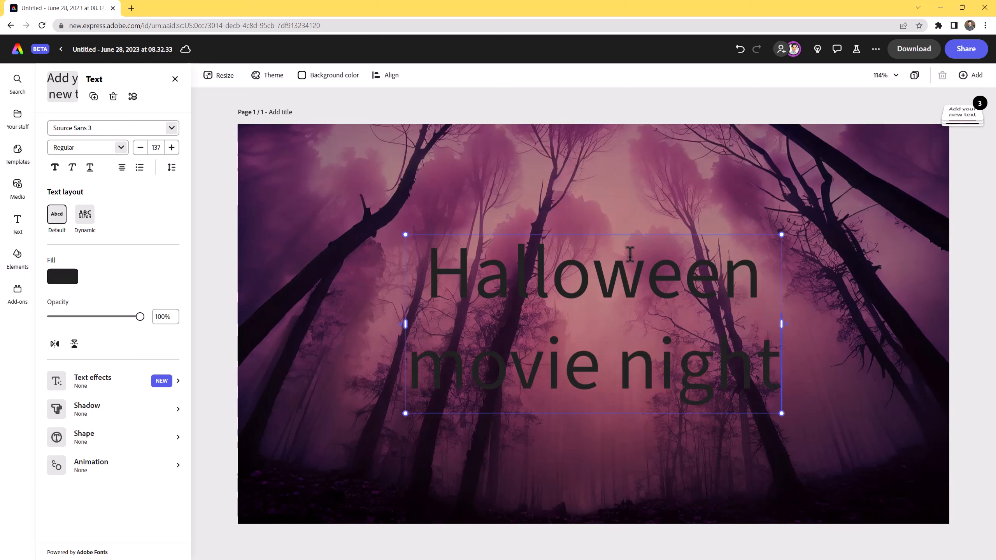
Change the fill colour of the whole title text to white.
drag(428, 271, 792, 382)
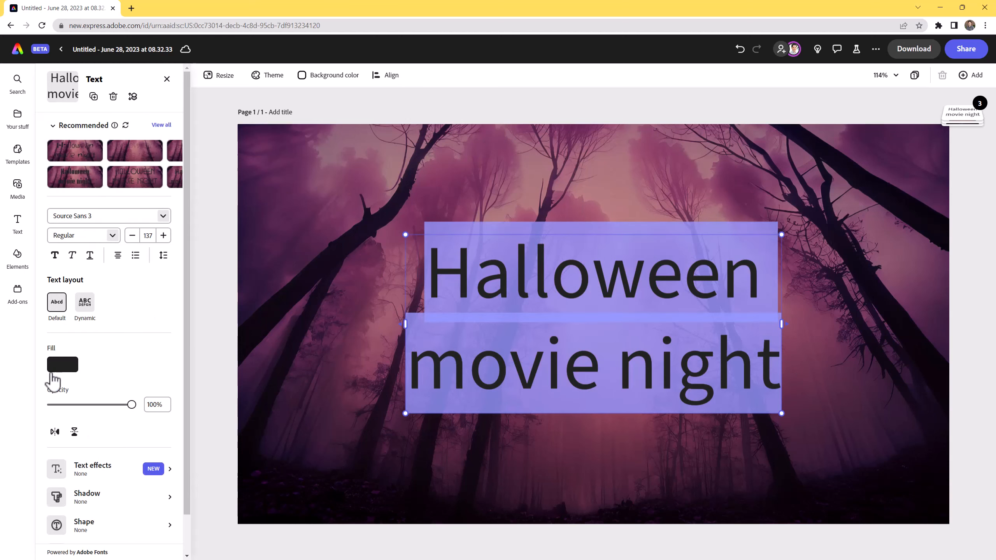
click(62, 369)
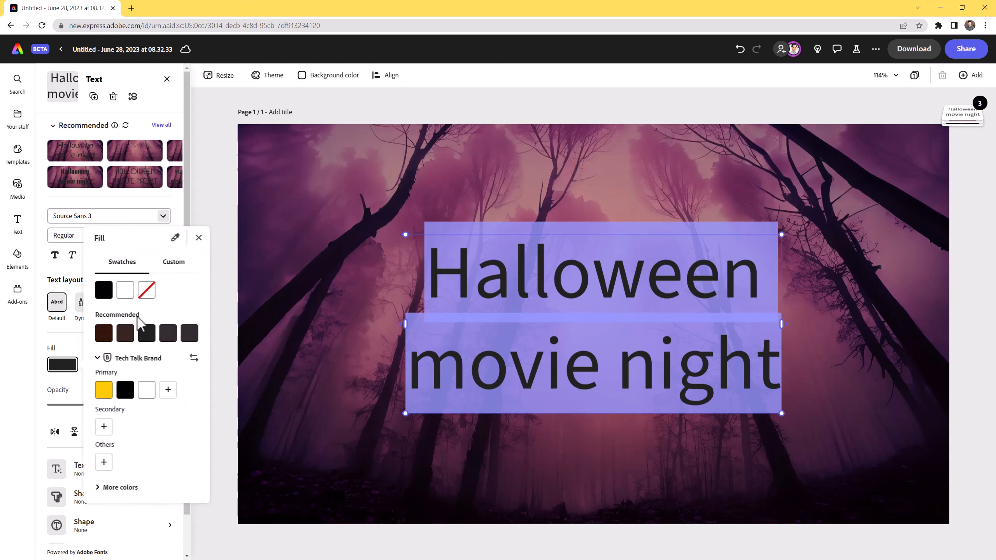
click(125, 290)
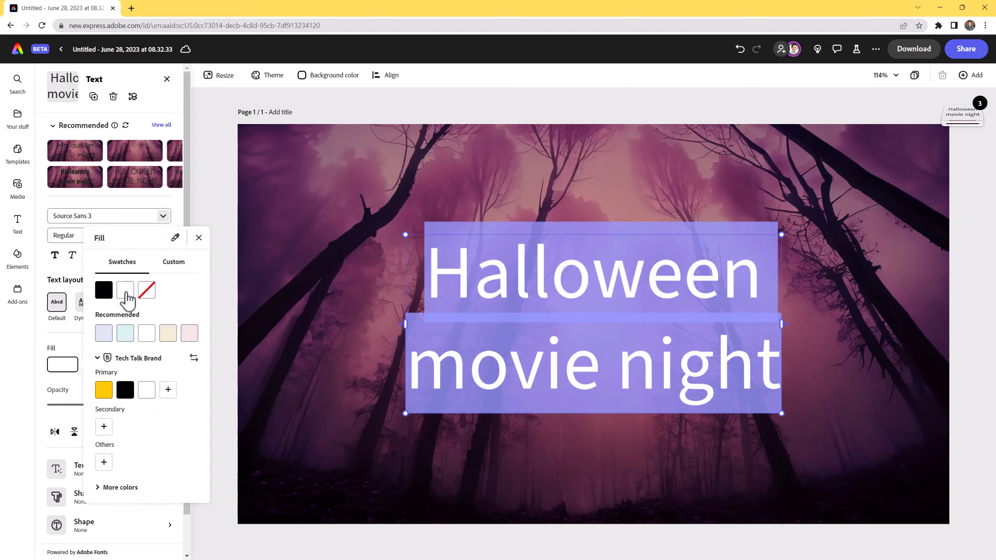
Change the title's font to Gyparody Bold from the recently used fonts.
click(93, 217)
drag(95, 216, 45, 212)
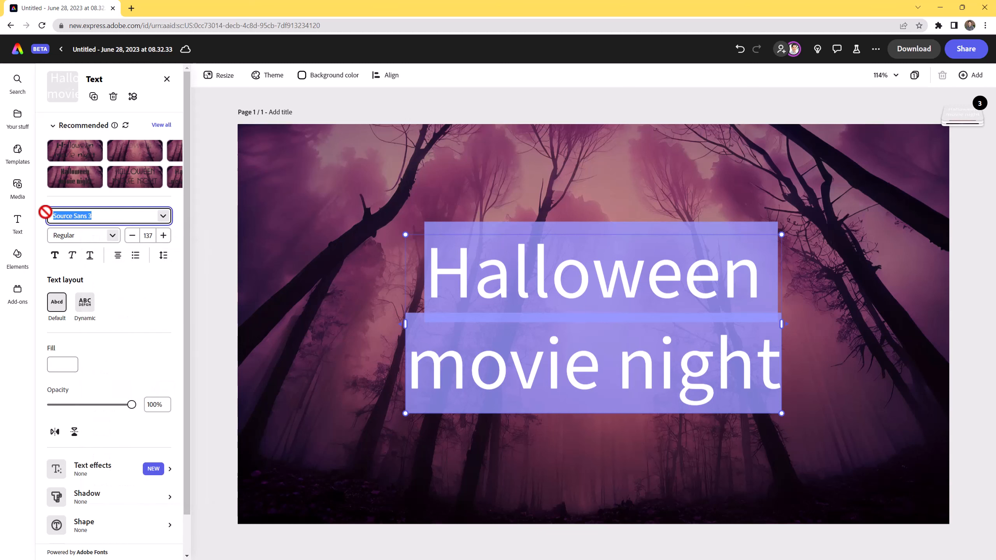
text(SourceSans3-R)
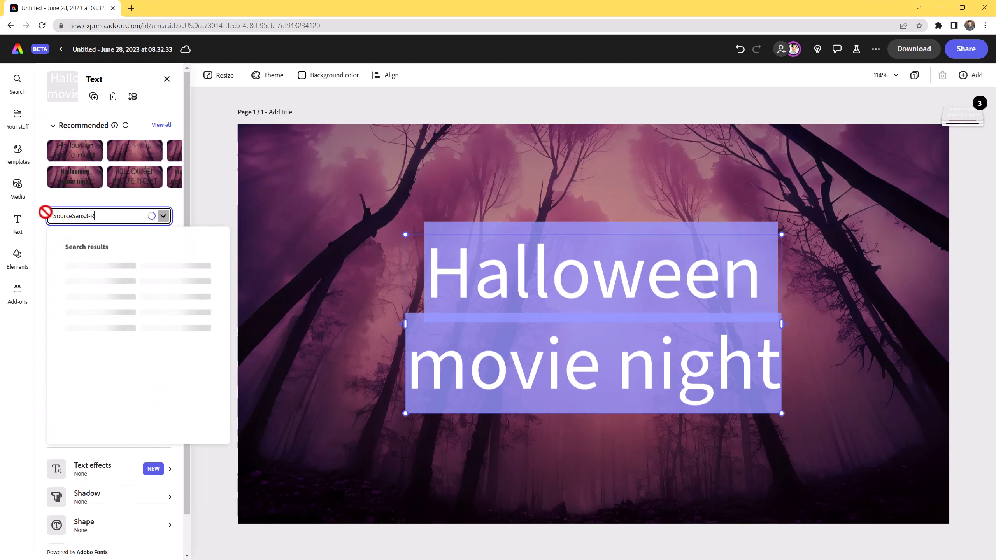
key(BackSpace)
key(BackSpace)
key(BackSpace)
key(BackSpace)
key(BackSpace)
key(BackSpace)
key(BackSpace)
key(BackSpace)
key(BackSpace)
key(BackSpace)
key(BackSpace)
key(BackSpace)
key(BackSpace)
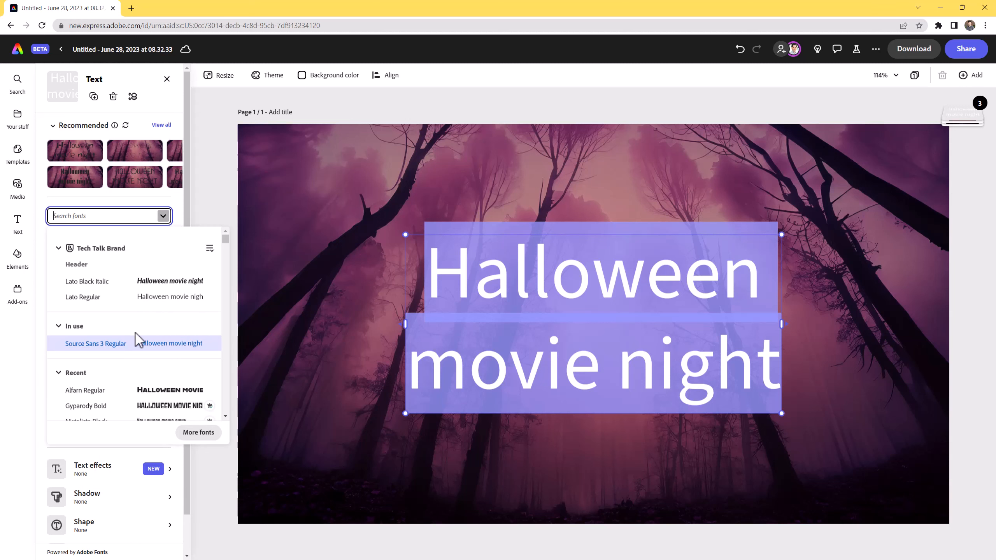
click(98, 407)
Reduce the font size of the "Movie night" line to 69.
click(459, 357)
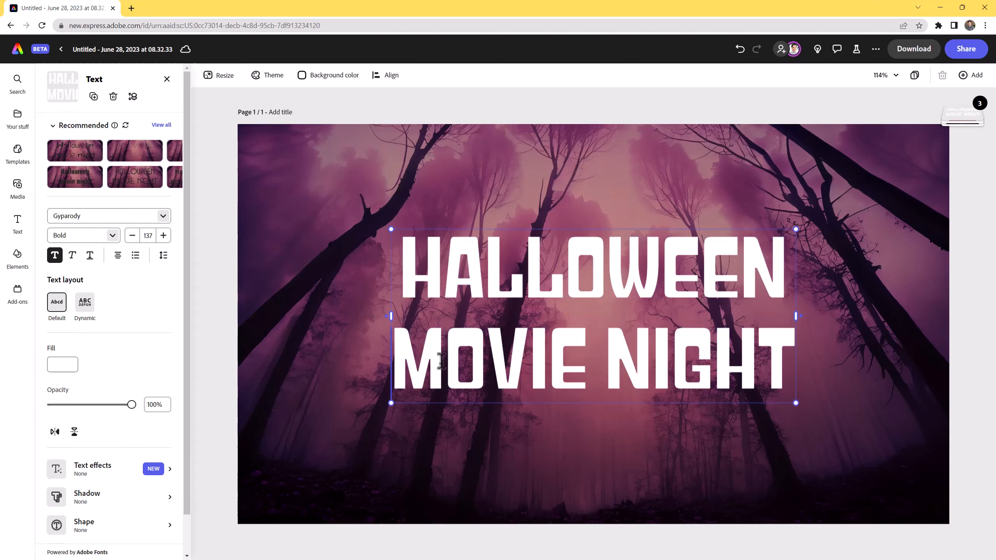
triple_click(441, 360)
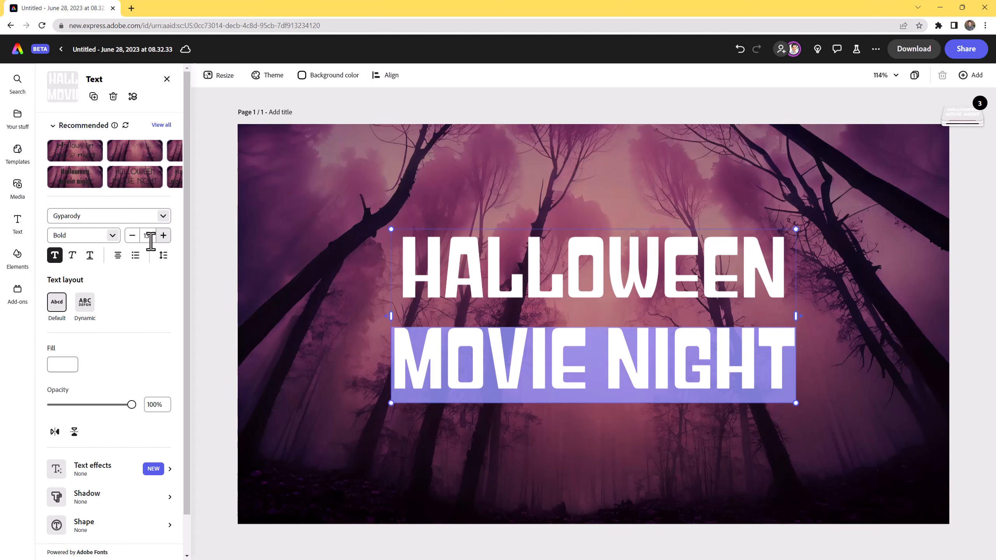
click(132, 235)
drag(135, 241, 135, 241)
click(135, 241)
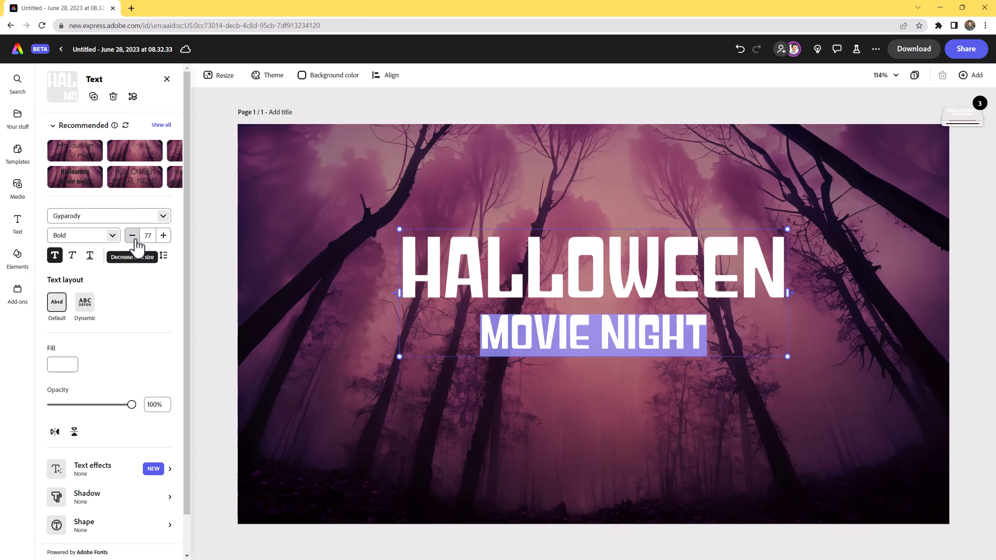
click(135, 240)
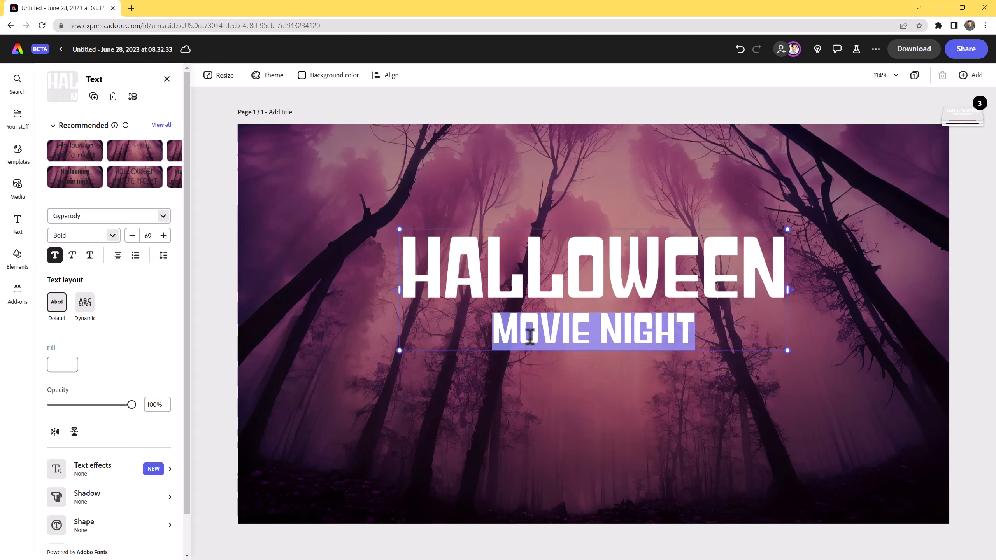
Try the Dynamic text layout on the title, switch it back to Default and undo the layout change.
click(85, 303)
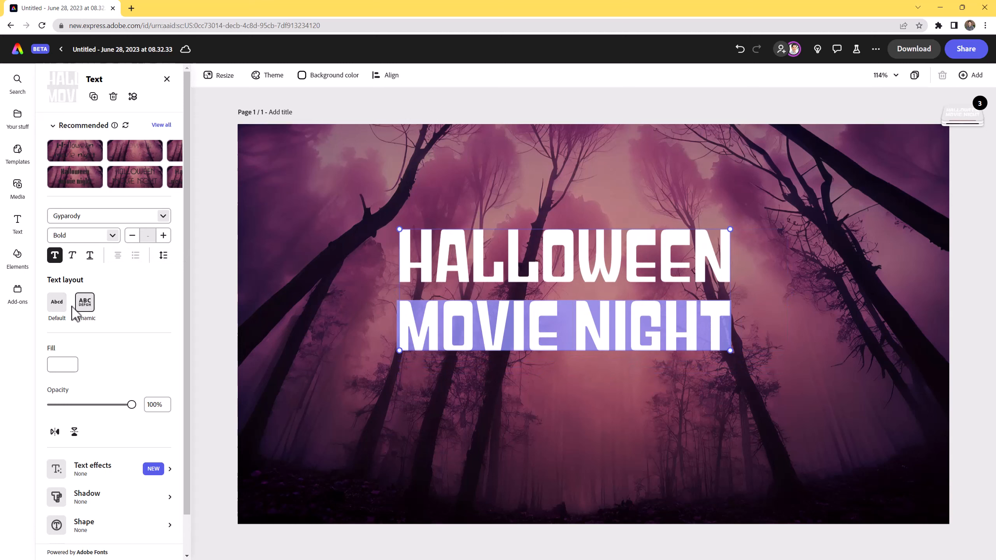
click(59, 306)
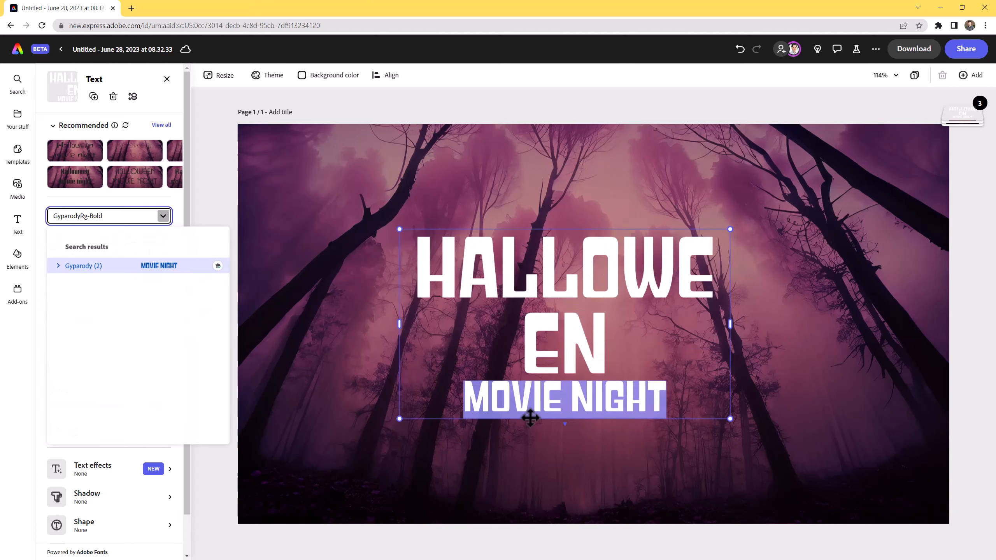
key(ctrl+z)
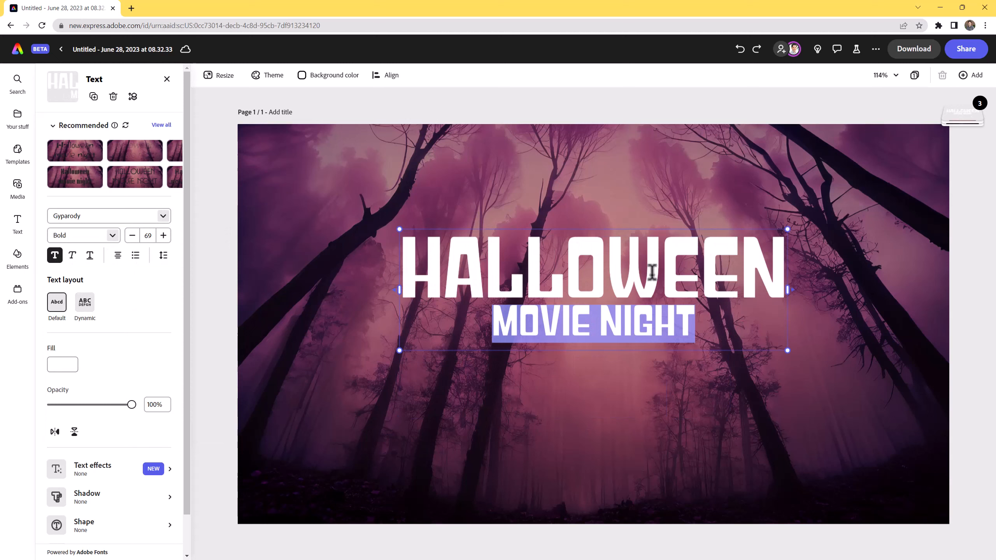
Reposition the title text near the middle of the page, slightly left of centre, and deselect it.
drag(618, 229, 589, 272)
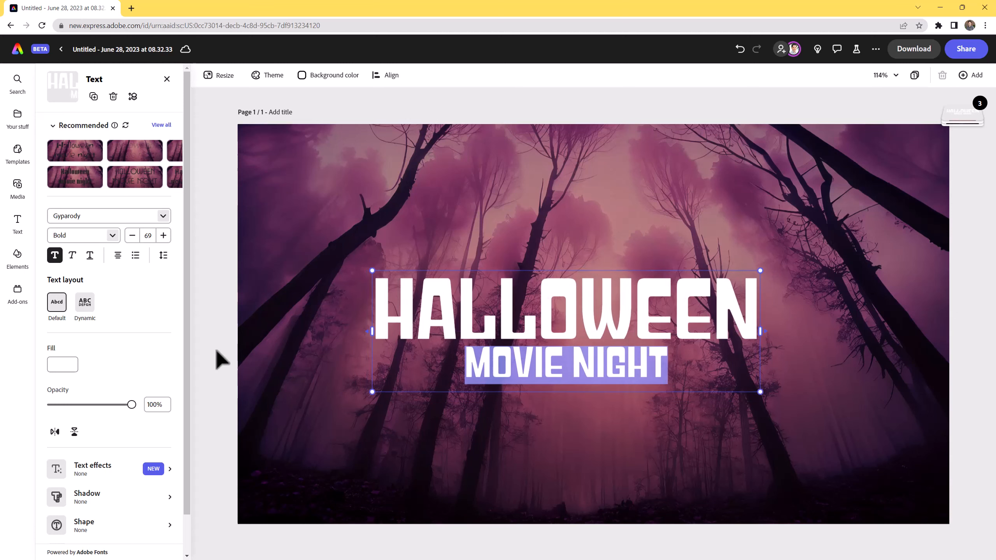
drag(604, 333, 614, 309)
click(313, 358)
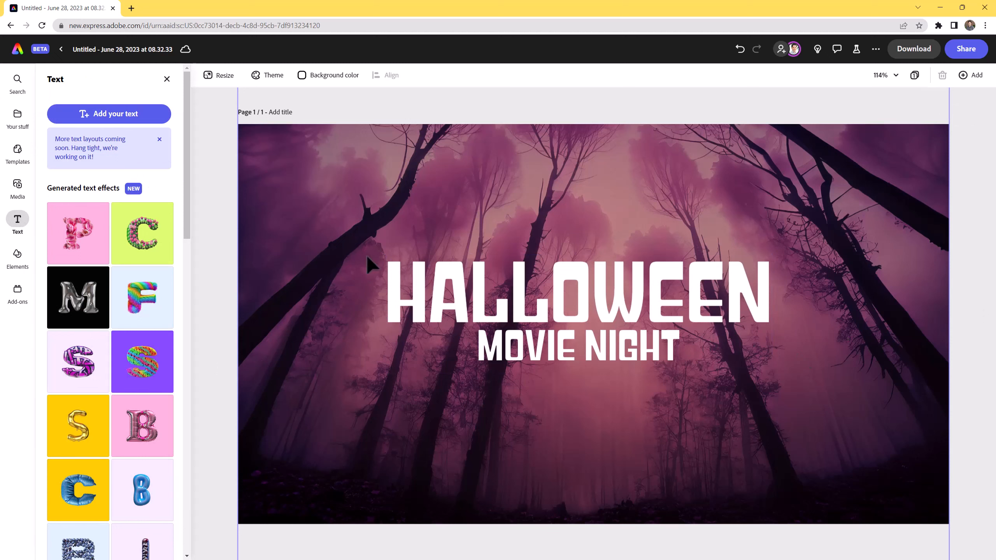
Search the icon elements for "right angle".
click(22, 266)
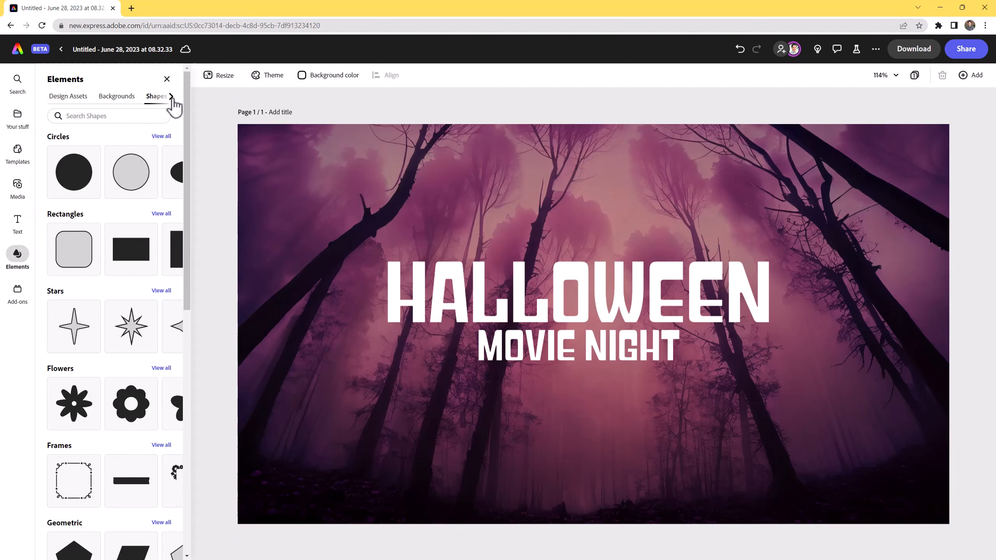
click(171, 96)
click(158, 96)
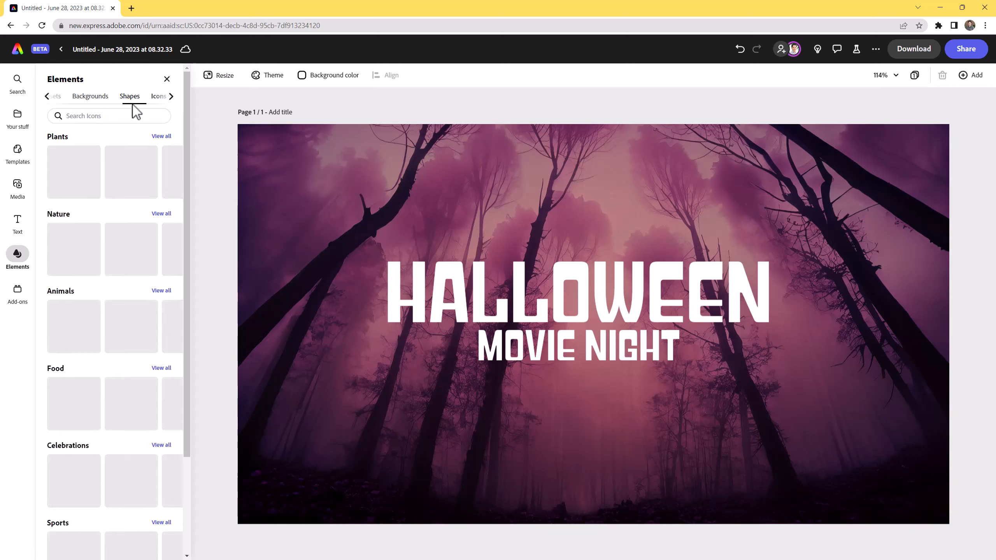
click(113, 116)
text(rig)
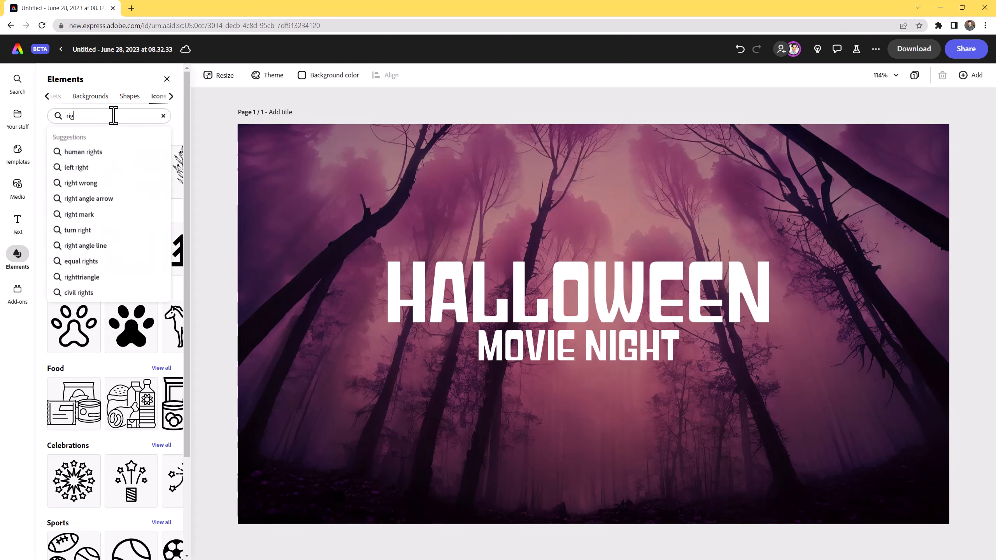
text(ht angle)
key(Return)
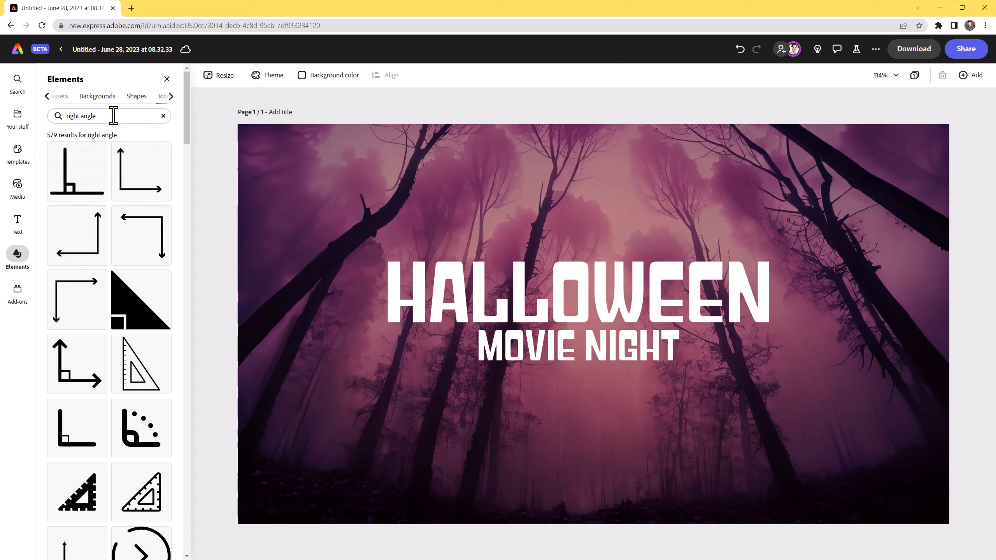
Add the thin, plain right-pointing angle icon from the search results to the page.
scroll(96, 343, down, 1)
scroll(96, 343, down, 10)
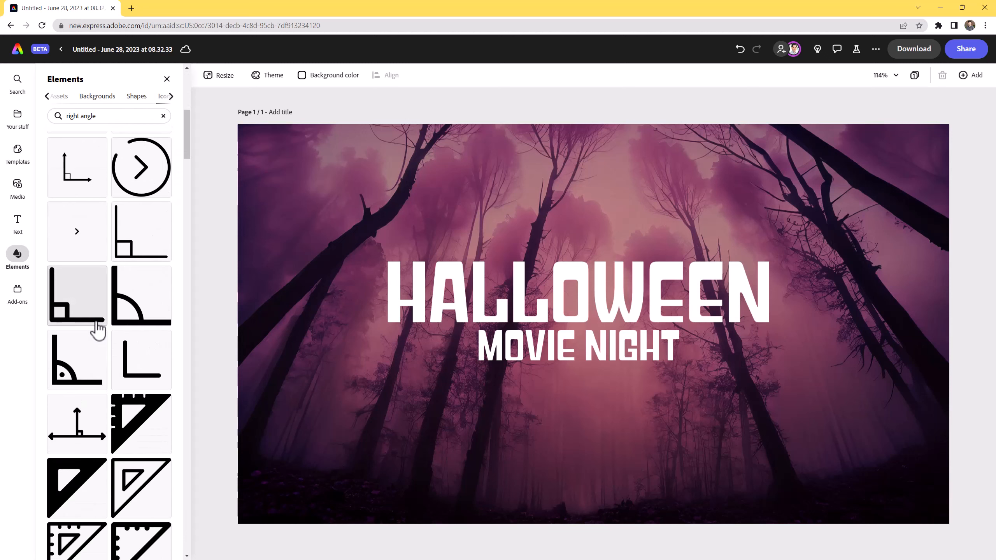
scroll(101, 326, down, 5)
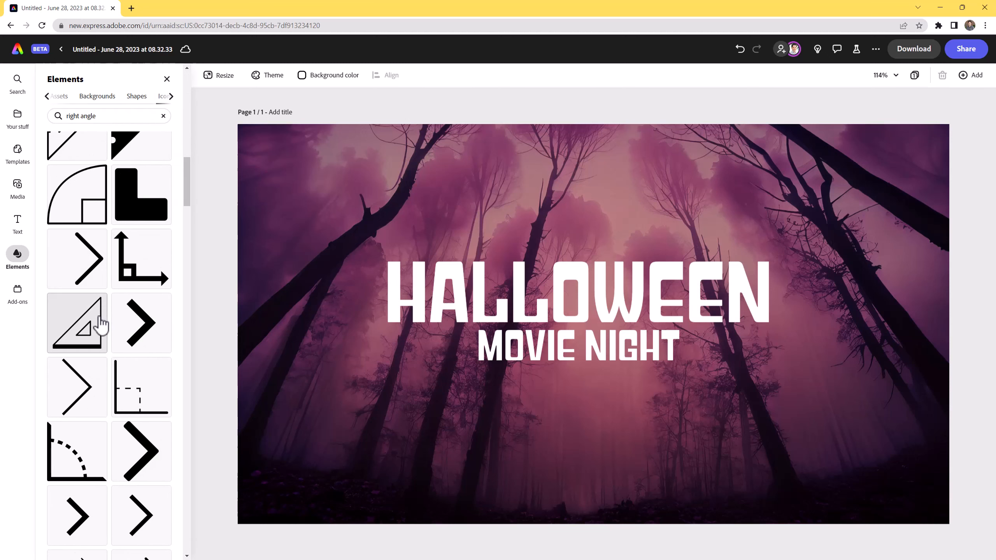
scroll(101, 326, down, 3)
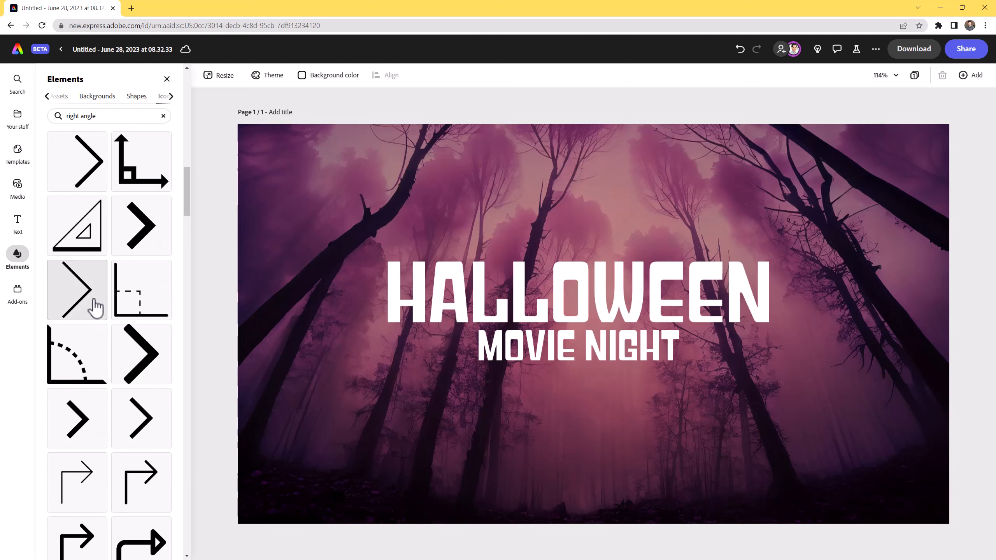
click(96, 309)
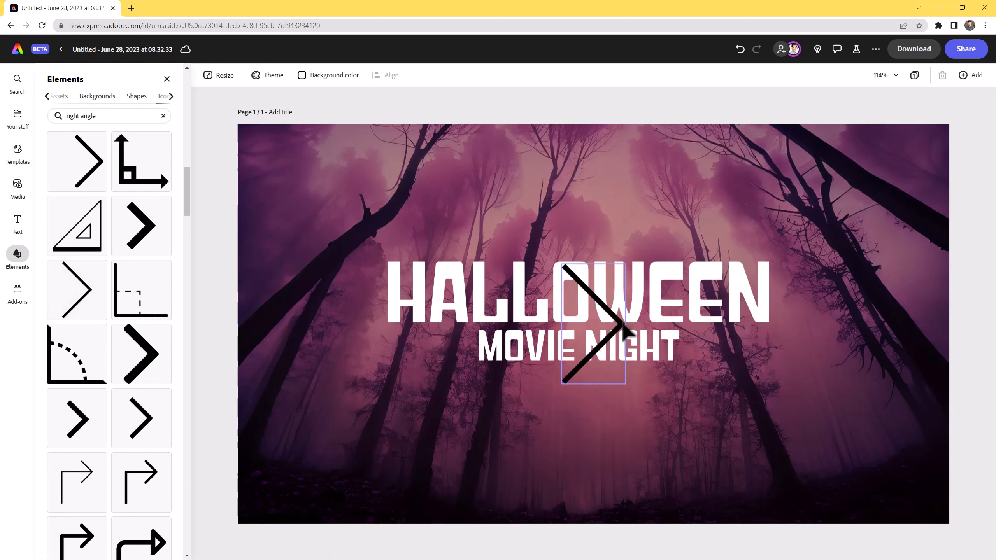
Shrink and rotate the angle icon into a small corner bracket above and left of the word "Halloween".
drag(560, 384, 523, 344)
drag(609, 315, 366, 241)
drag(287, 270, 345, 262)
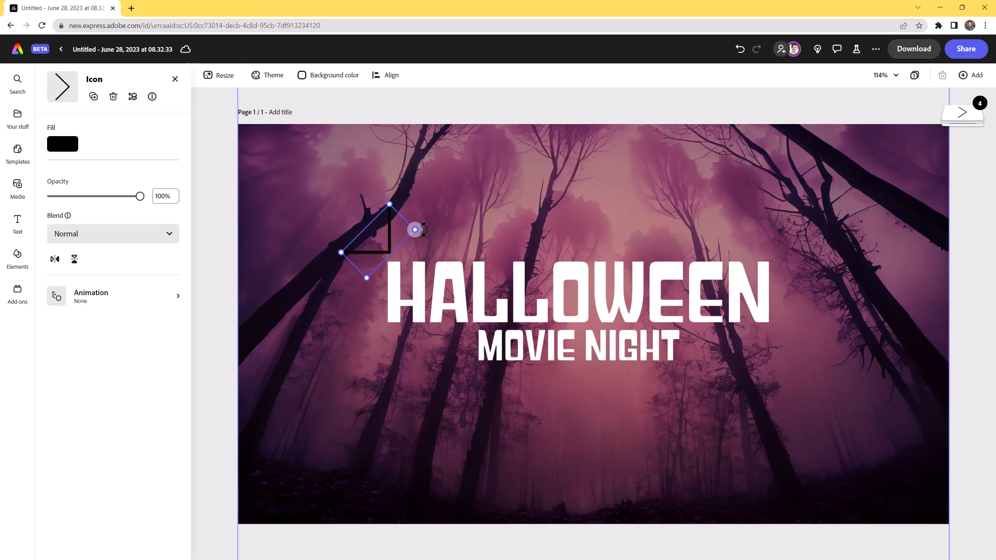
drag(415, 230, 356, 247)
Change the corner bracket's fill colour to white and deselect it.
click(62, 144)
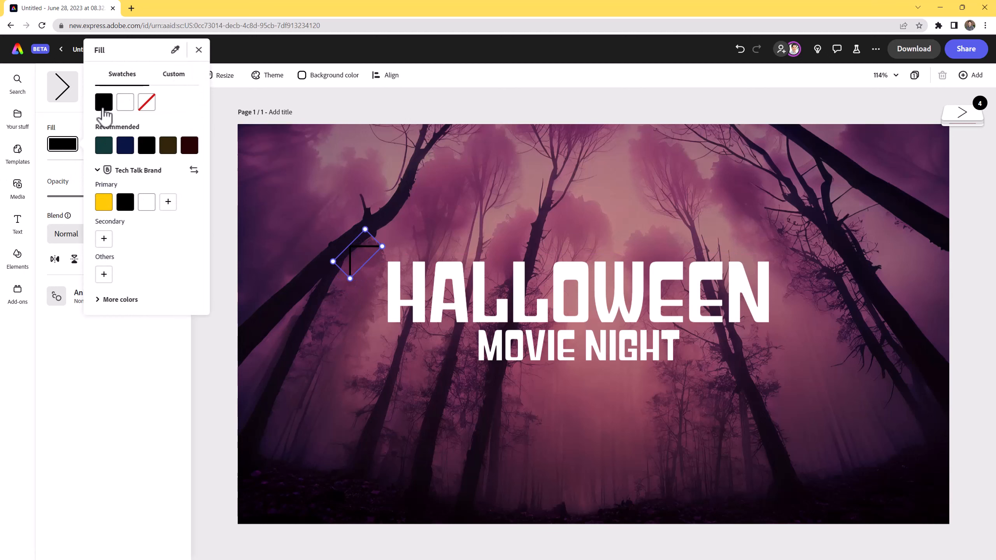
click(125, 102)
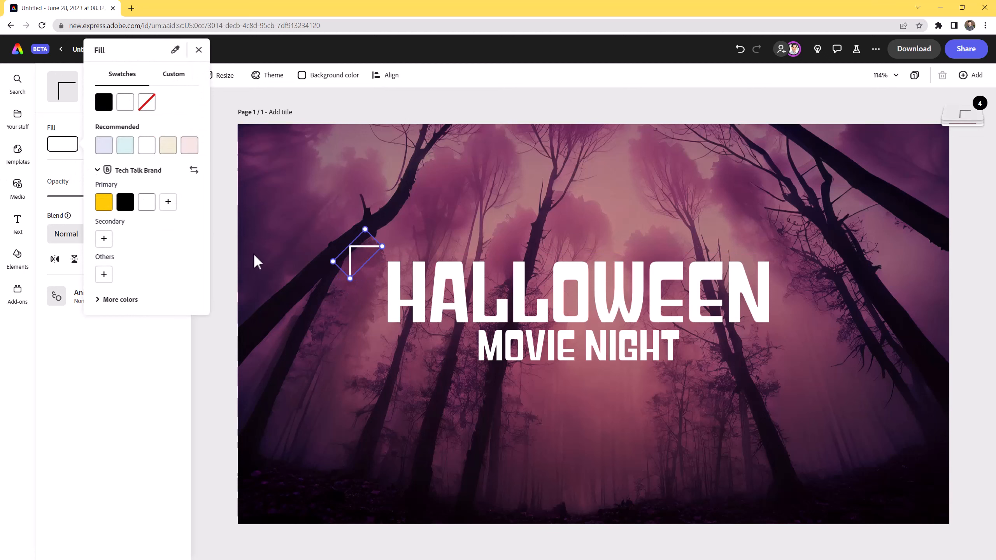
click(359, 248)
click(397, 310)
click(348, 362)
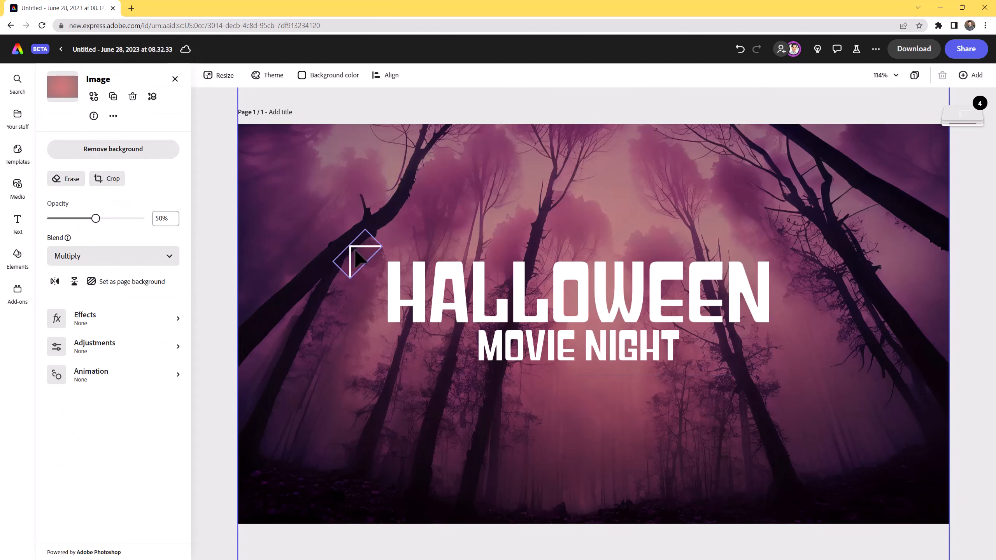
Duplicate the white corner bracket to the title's upper-right corner and flip the copy horizontally.
drag(360, 246, 789, 241)
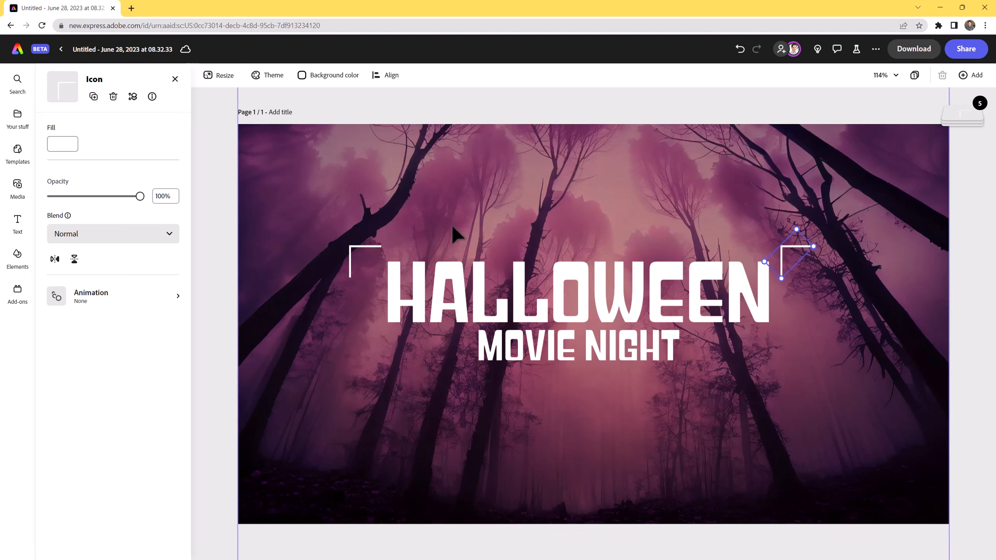
click(59, 261)
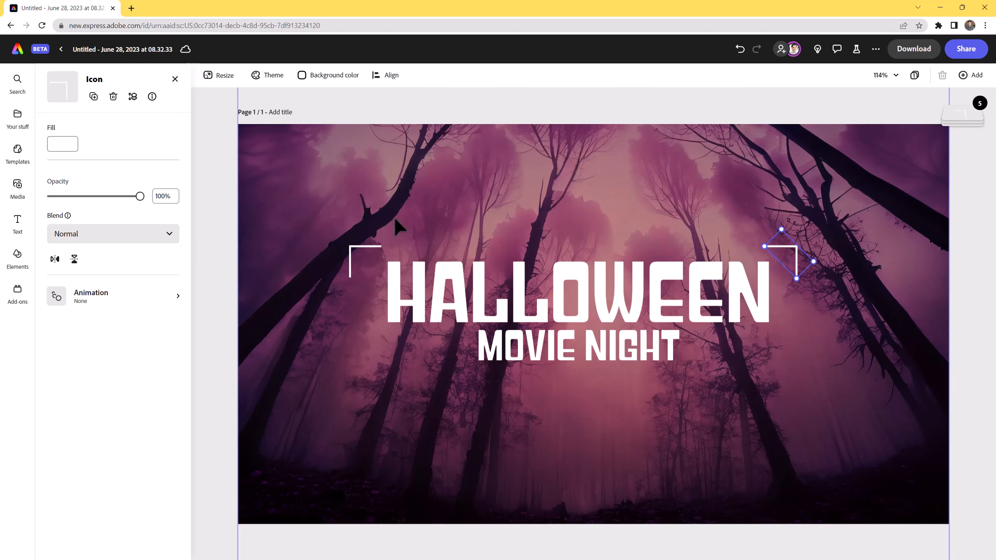
Adjust the horizontal positions of the two upper corner brackets so they sit evenly on both sides of the word "Halloween".
shift+click(362, 249)
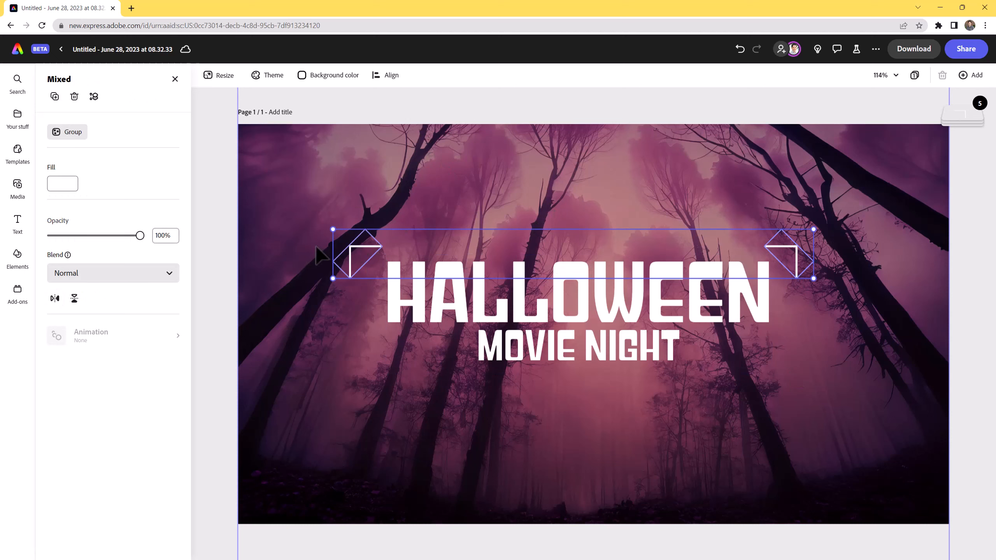
click(794, 310)
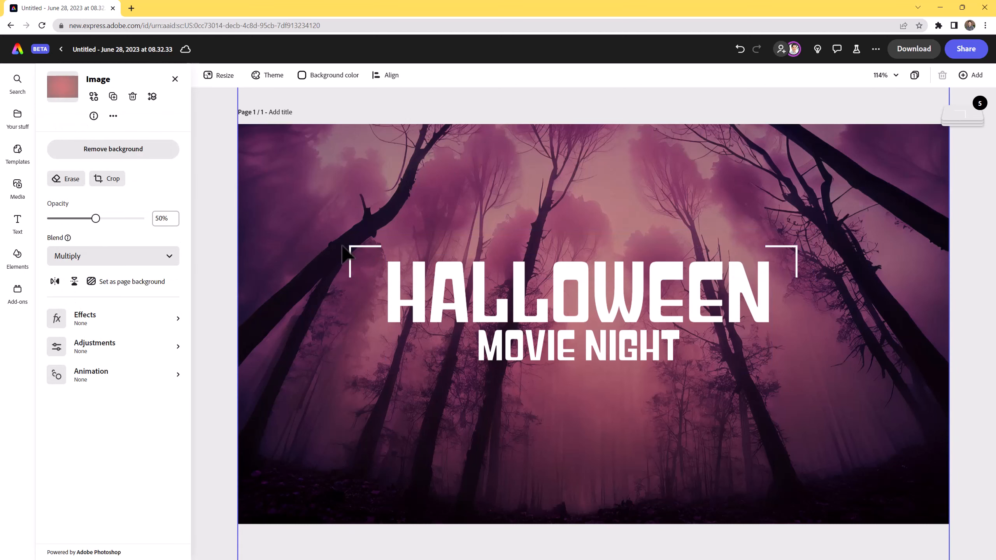
click(360, 248)
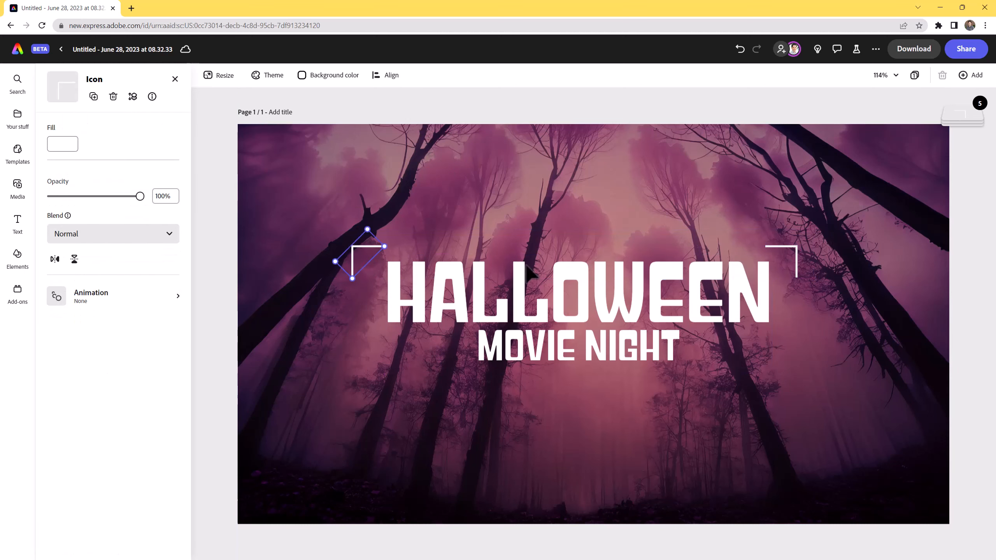
drag(368, 248, 367, 248)
click(787, 254)
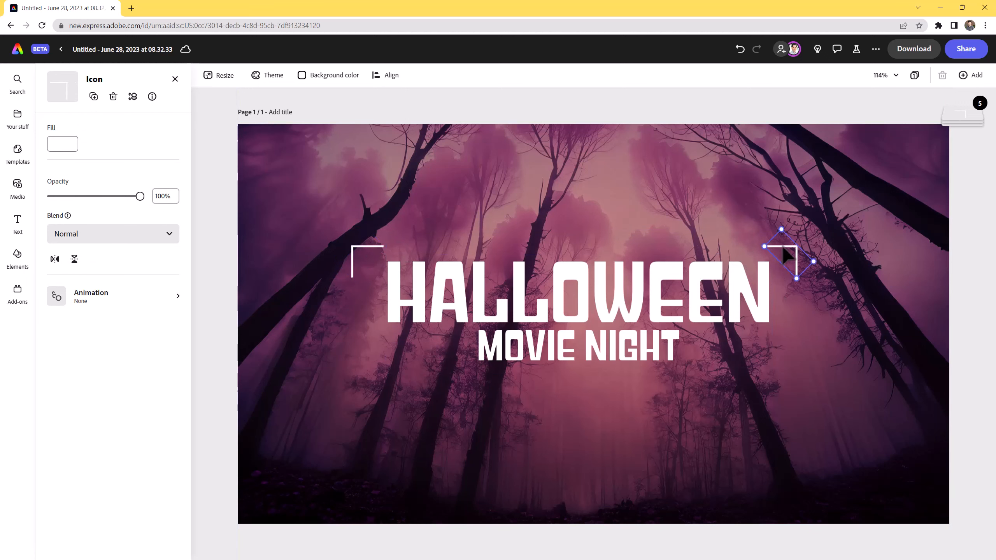
drag(786, 254, 795, 255)
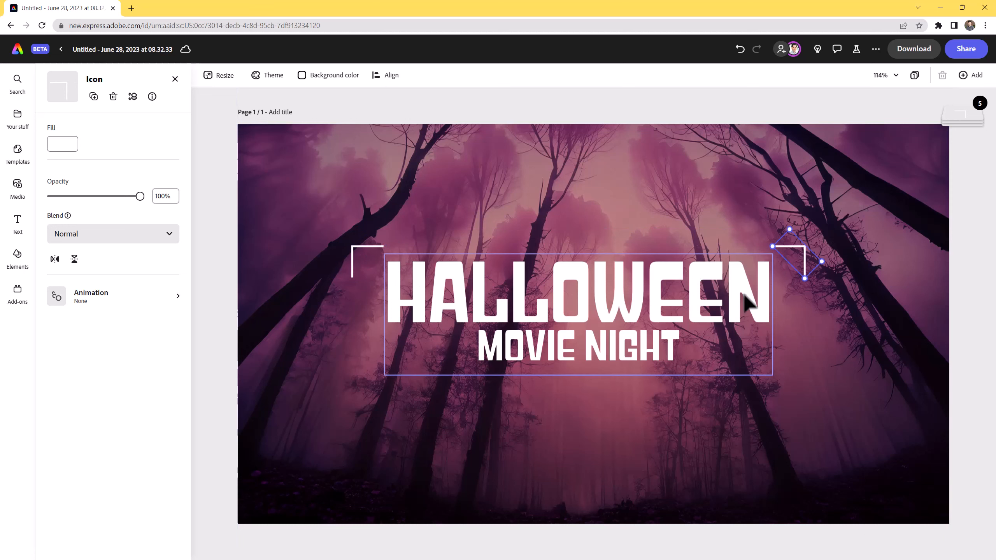
Group the two upper corner brackets, place a duplicate of the group beside "Movie Night" and flip the copy vertically.
shift+click(370, 247)
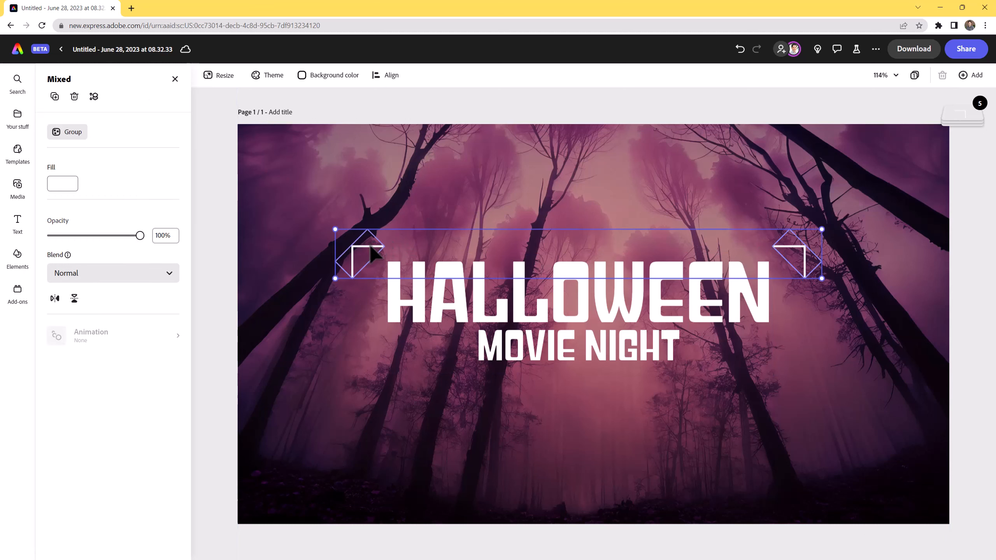
click(70, 133)
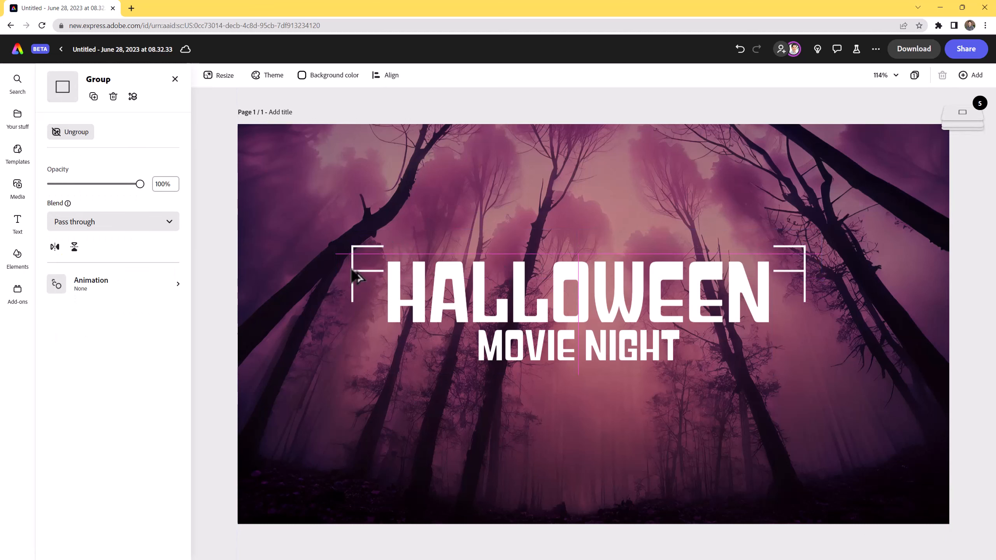
drag(353, 269, 356, 348)
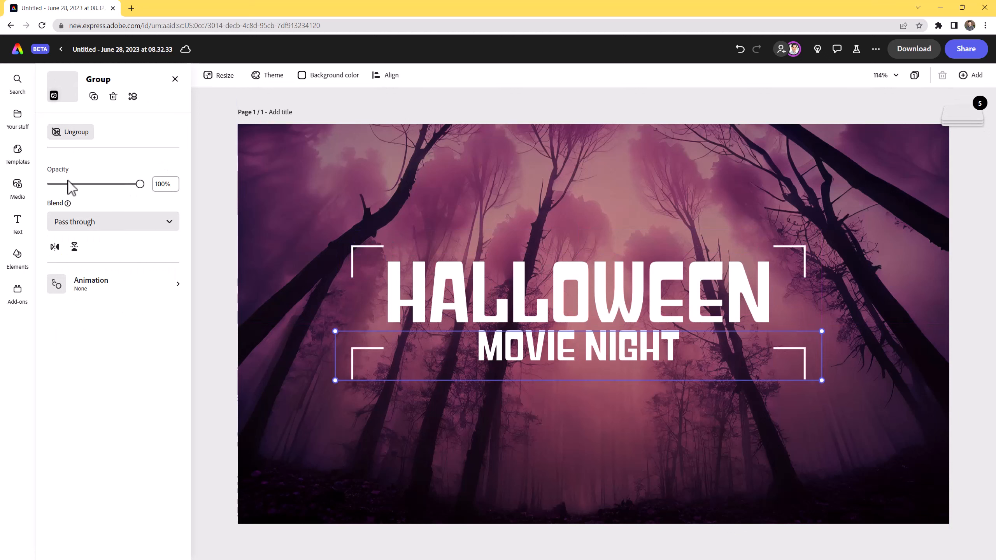
click(74, 247)
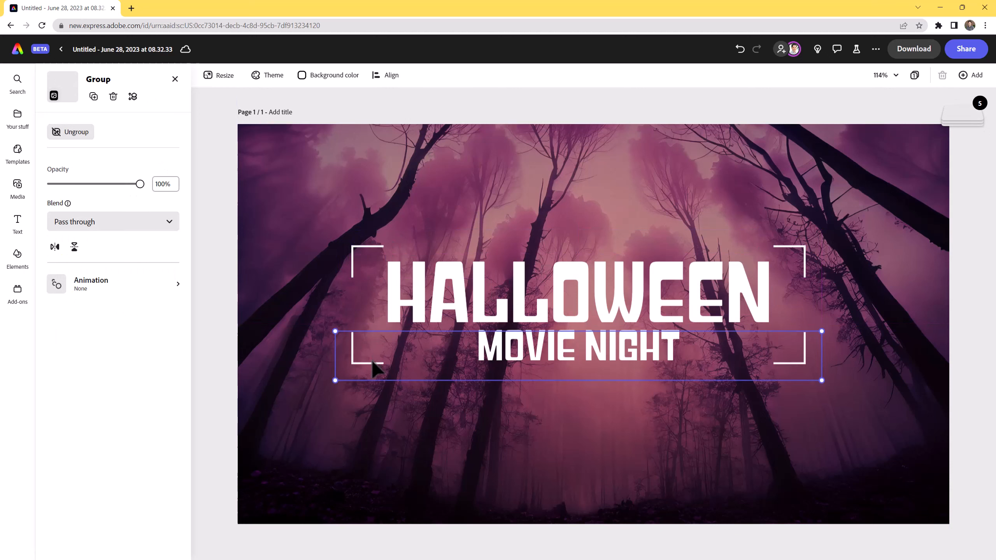
Move the lower bracket pair down below "Movie Night", raise the upper pair above "Halloween" and deselect it.
drag(372, 363, 360, 392)
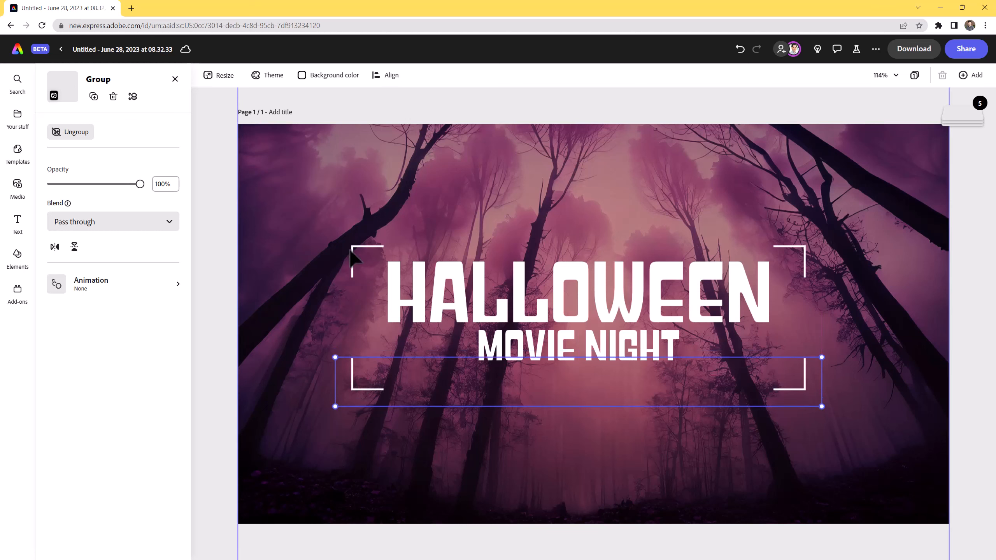
click(358, 251)
drag(358, 251, 357, 236)
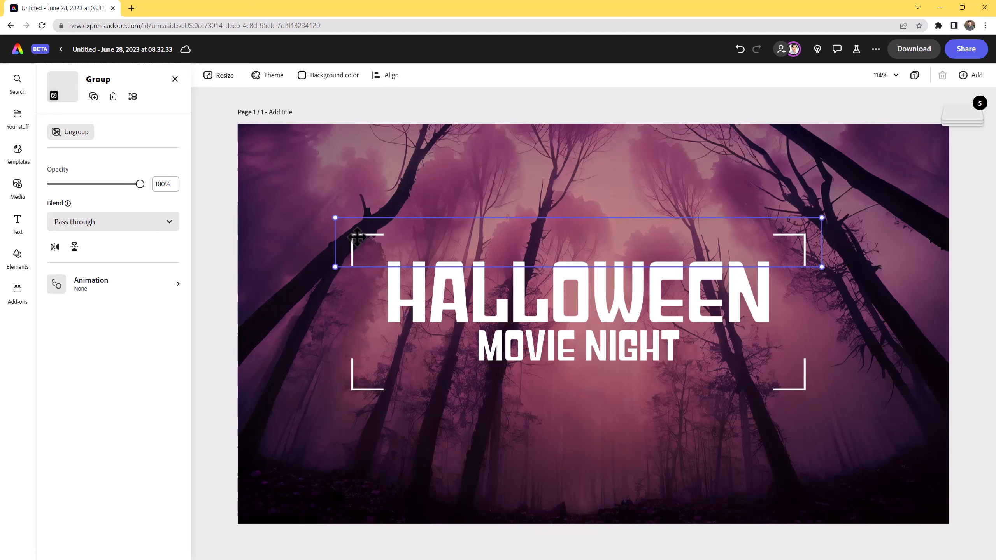
click(572, 430)
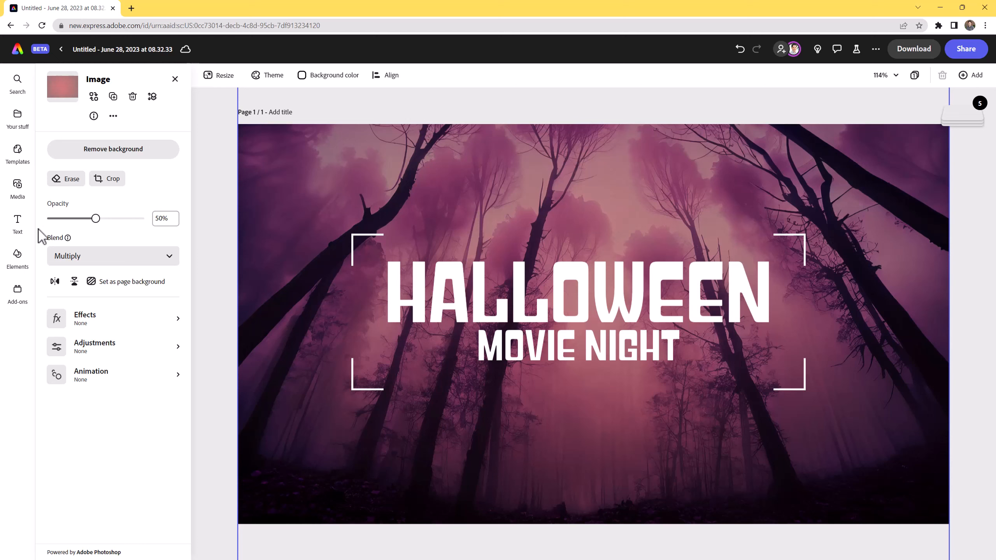
Add a new text box to the page and set its font to Alfarn Regular.
click(20, 223)
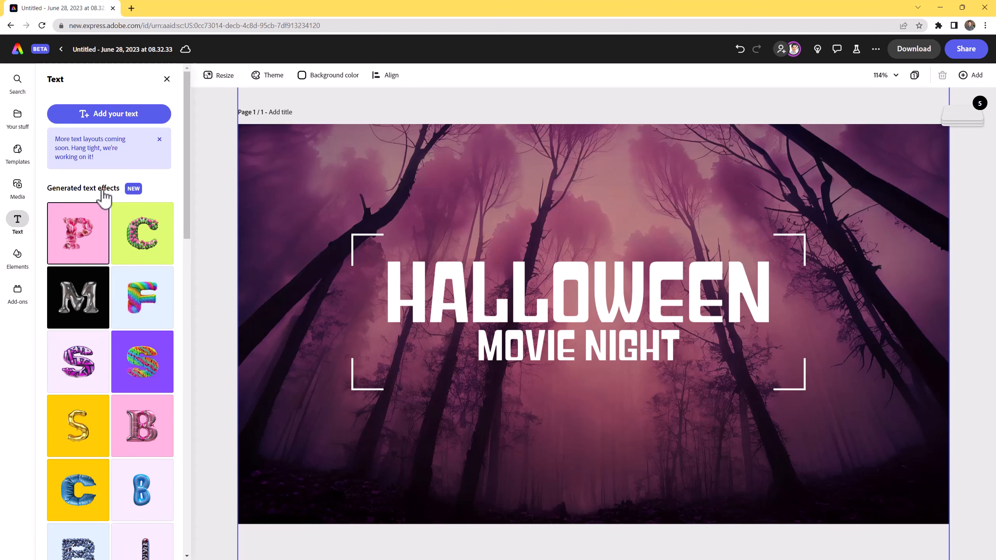
click(117, 115)
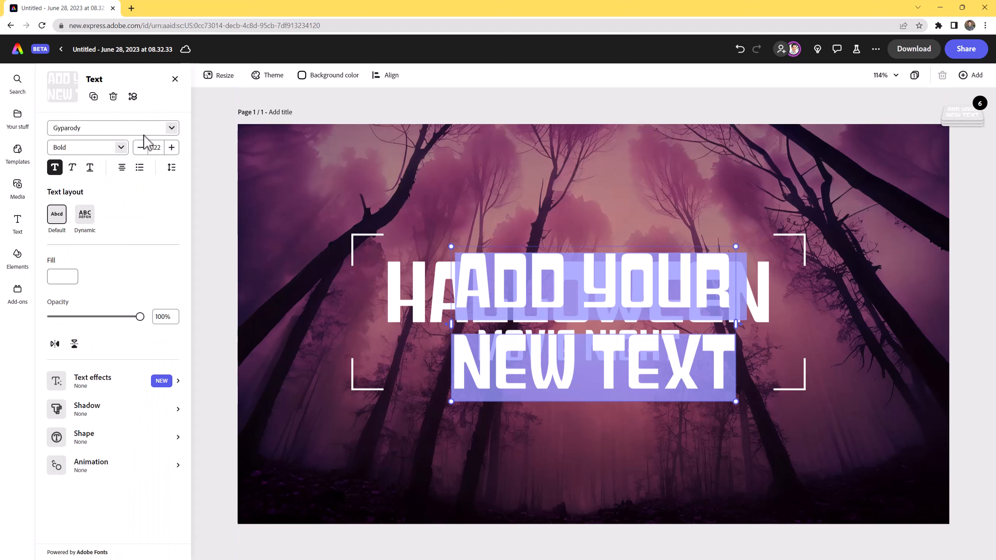
click(171, 130)
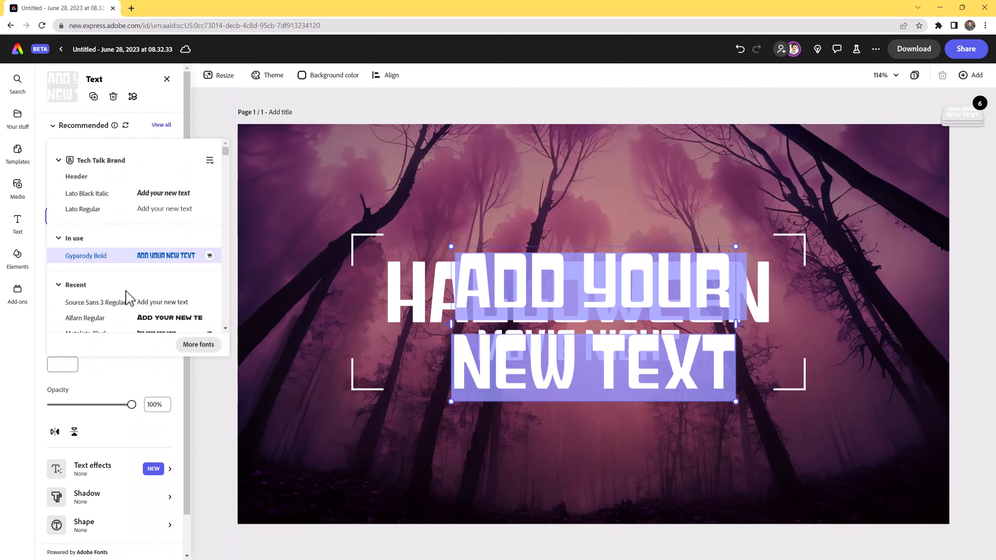
scroll(127, 231, down, 1)
click(98, 272)
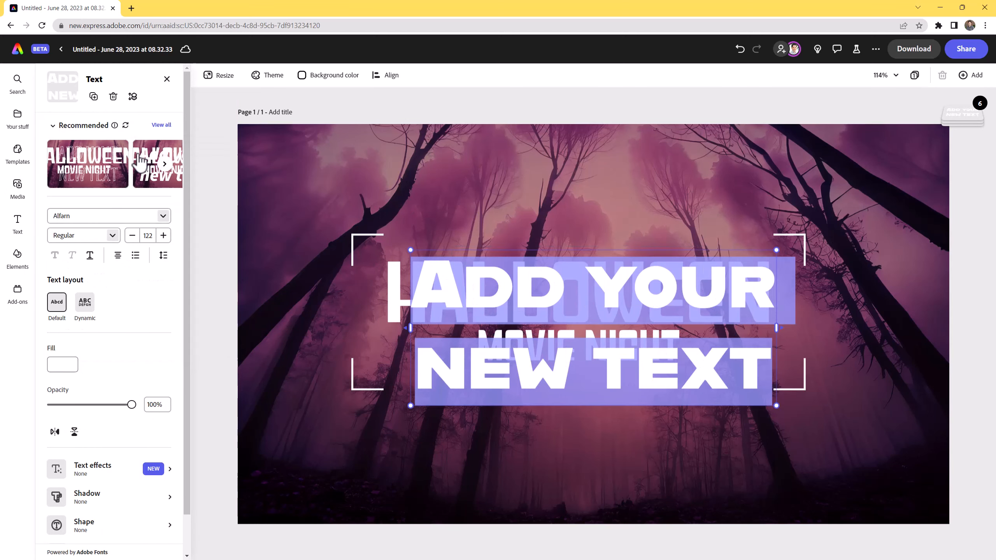
Reduce the new text's font size to 80 and further to 40.
click(136, 237)
click(142, 236)
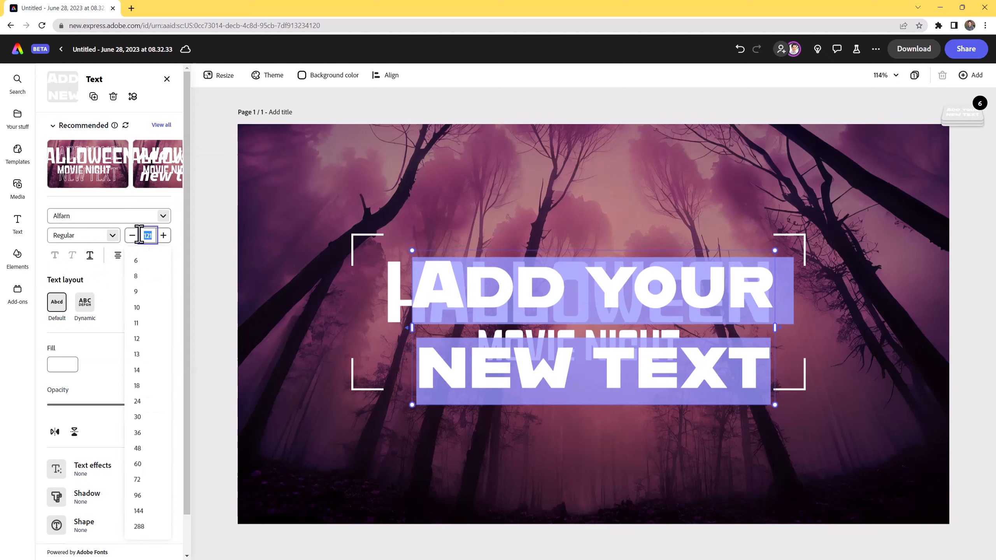
text(80)
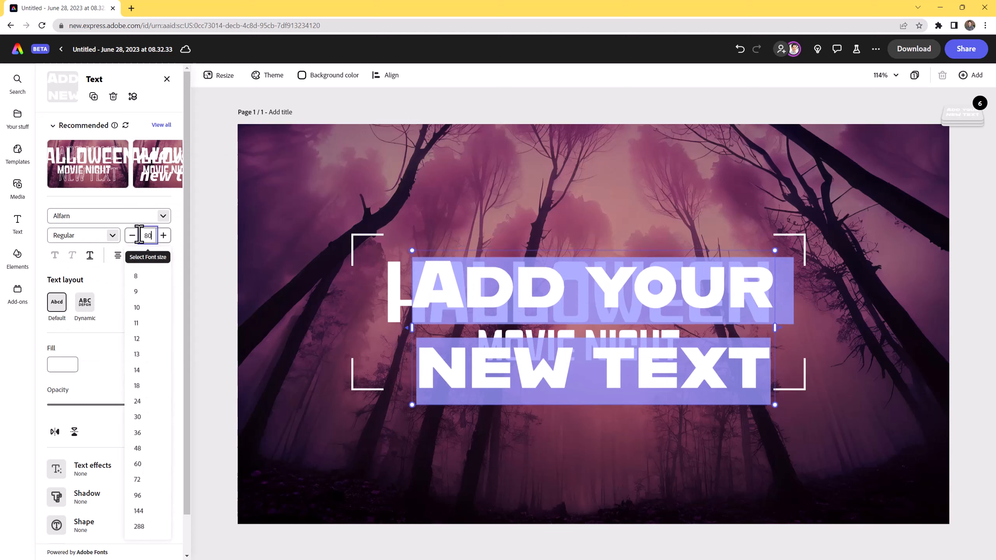
key(Return)
click(151, 235)
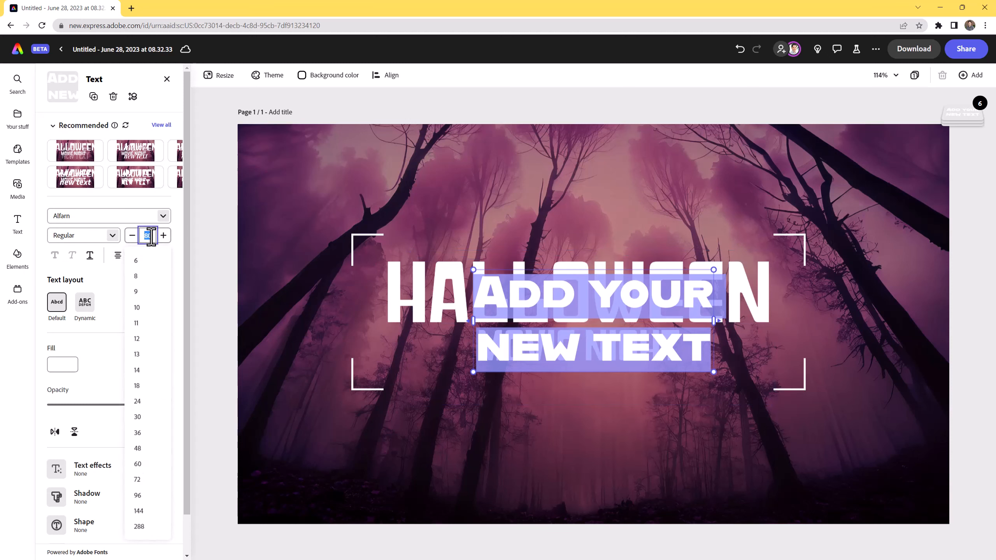
text(40)
key(Return)
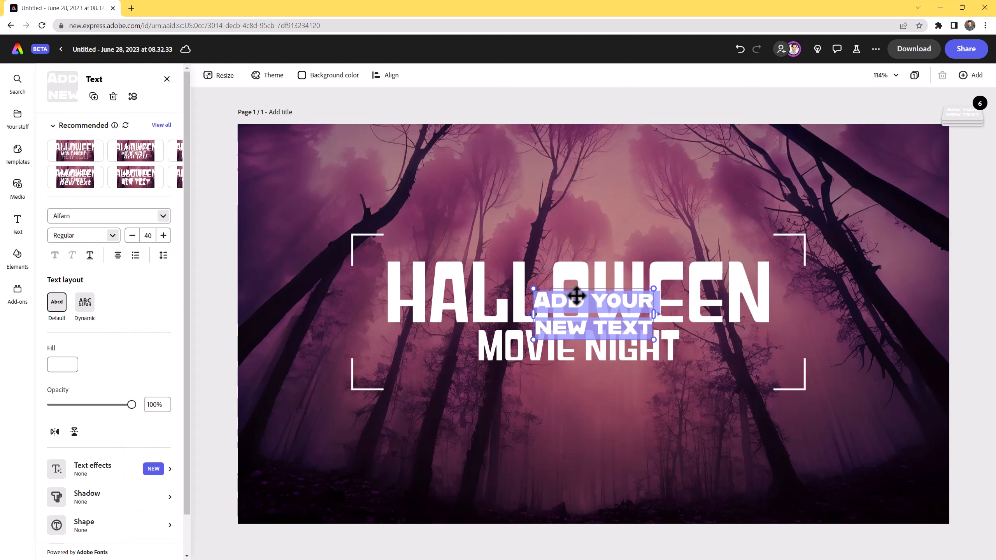
Centre the new text box just below "Movie Night" and replace its placeholder text with "9PM 10:31:2023".
drag(588, 289, 639, 396)
click(559, 377)
key(BackSpace)
key(BackSpace)
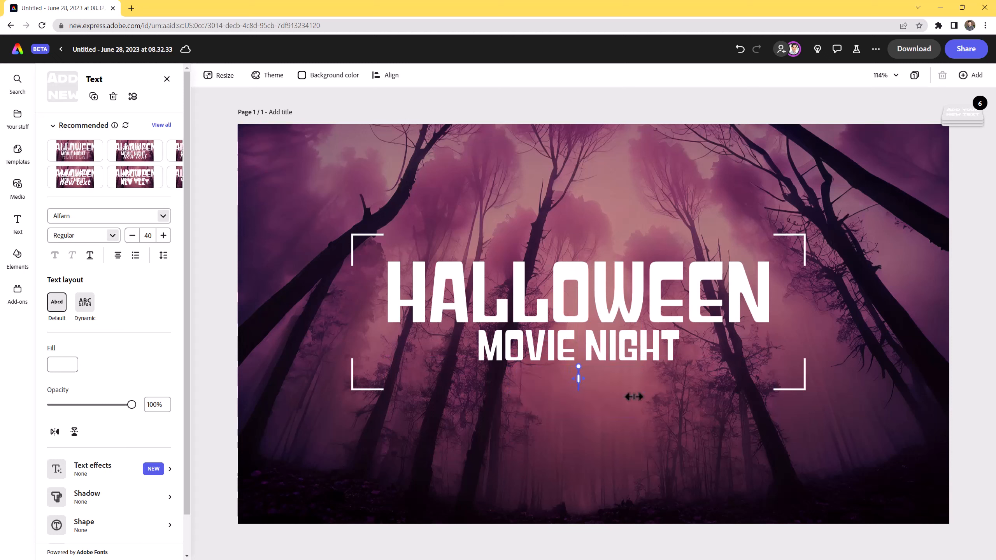
text(9PM 10:)
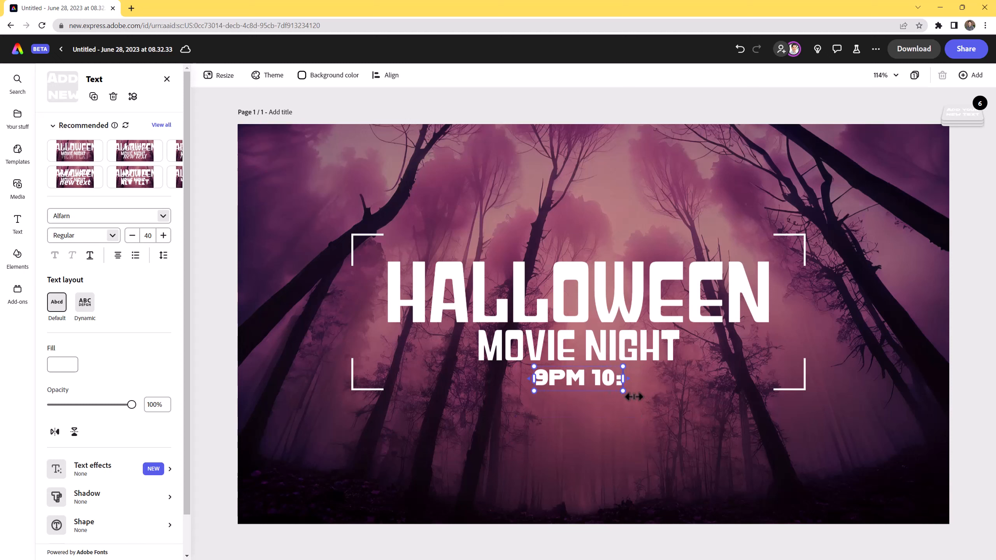
text(31:)
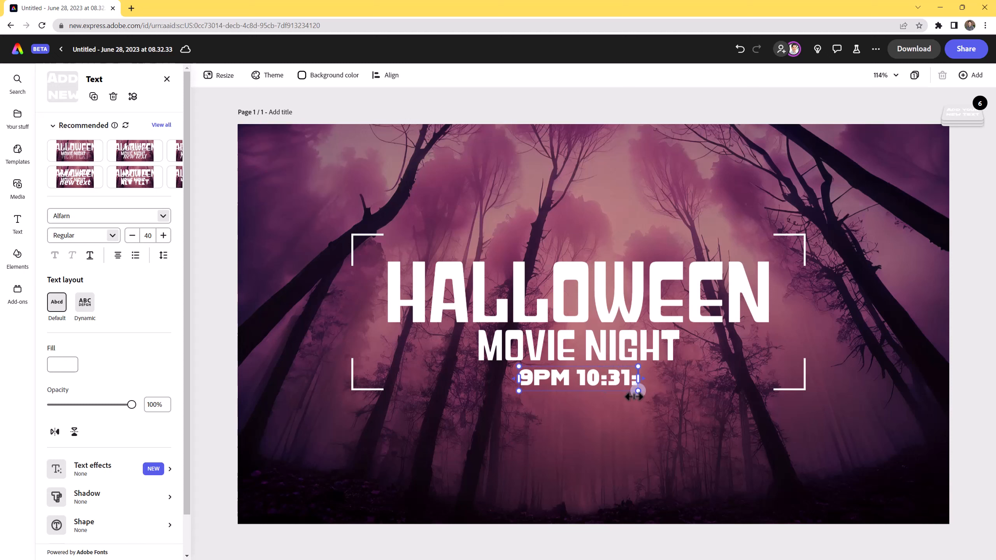
text(2023)
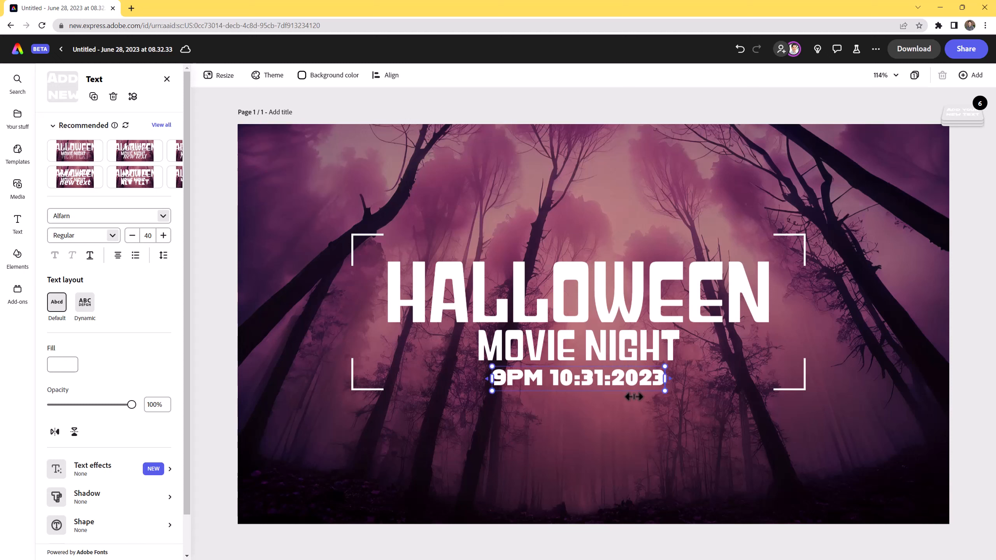
drag(574, 366, 574, 369)
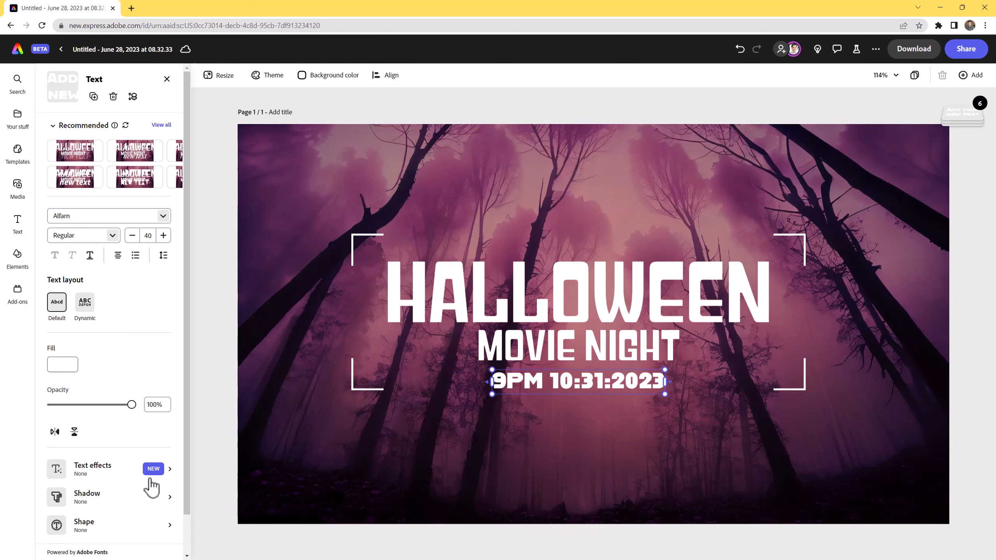
Add the basic text-hugging shape behind the date line and set its shape size to 49.
click(156, 494)
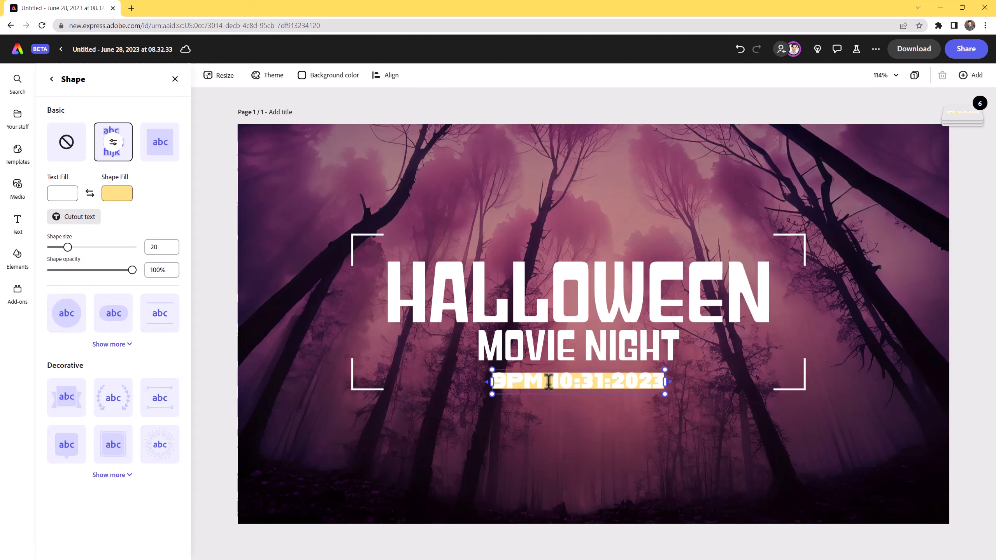
drag(69, 248, 96, 255)
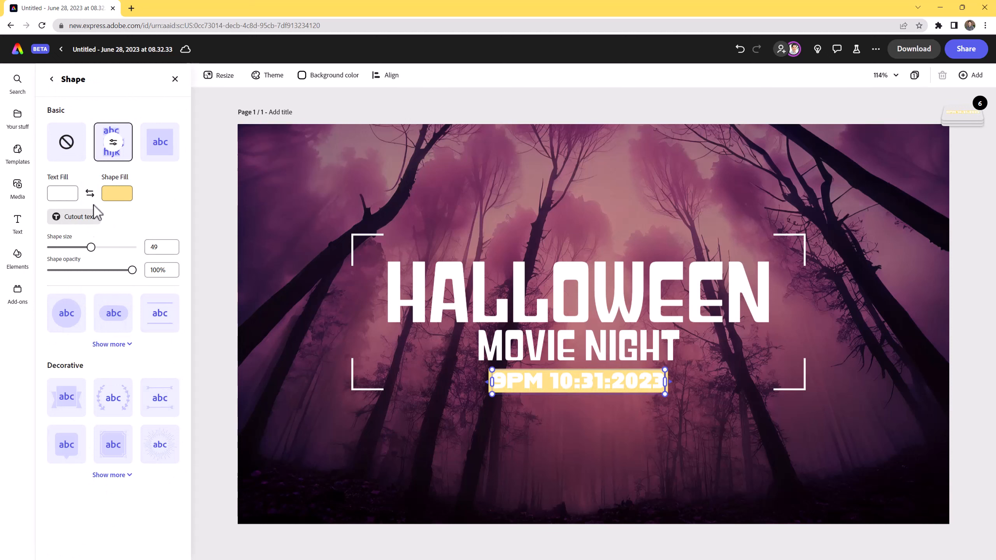
Try a sampled dark purple, white and a sampled muted mauve as the fill of the shape behind the date line.
click(122, 193)
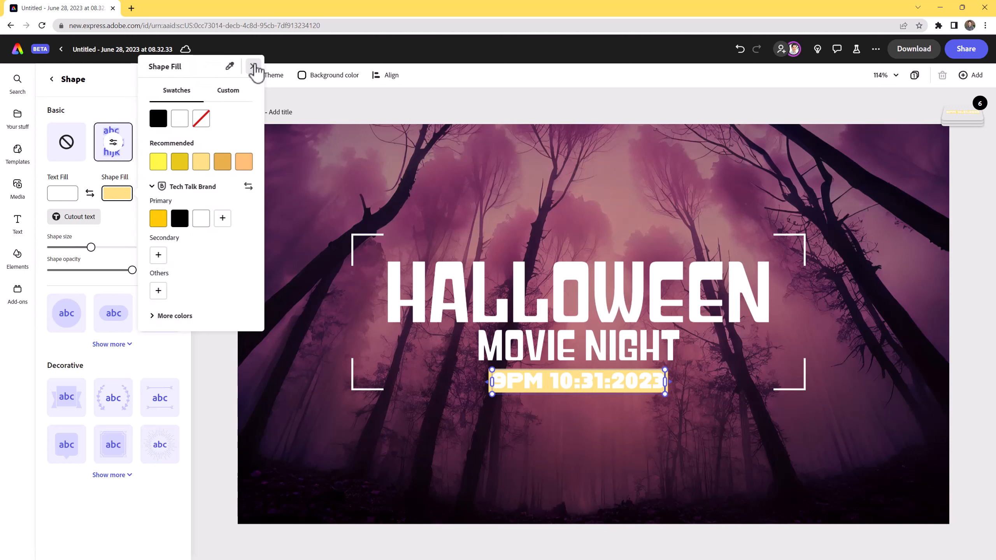
click(230, 66)
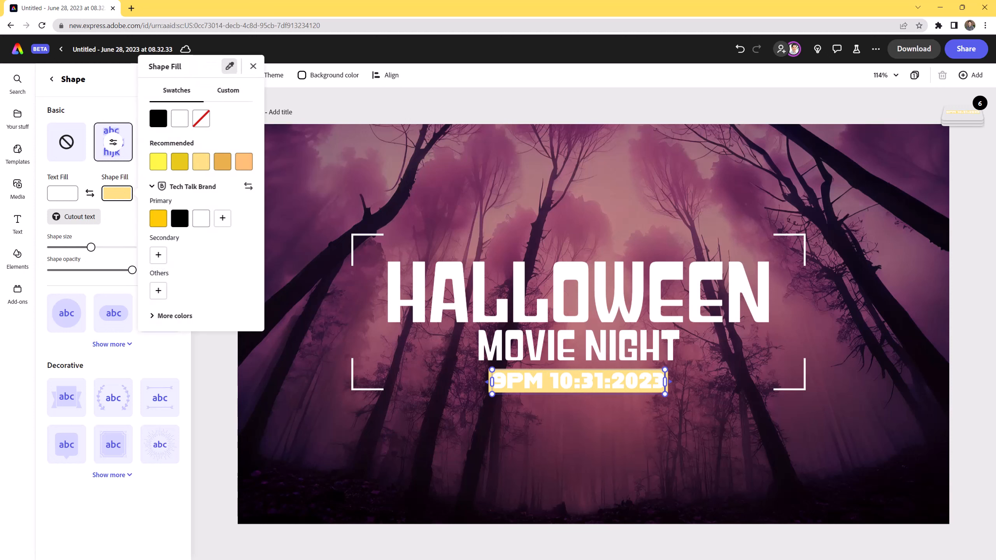
click(337, 247)
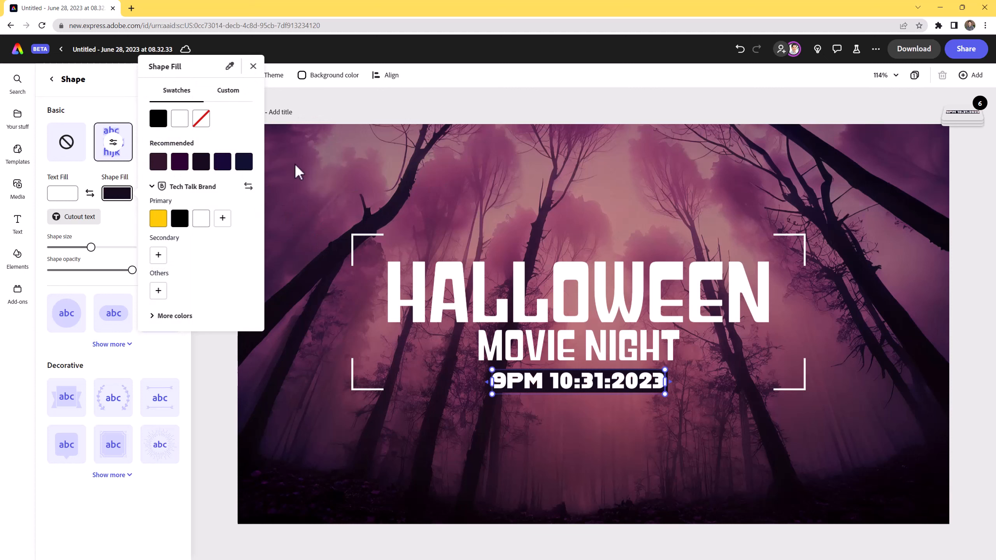
click(180, 118)
click(230, 67)
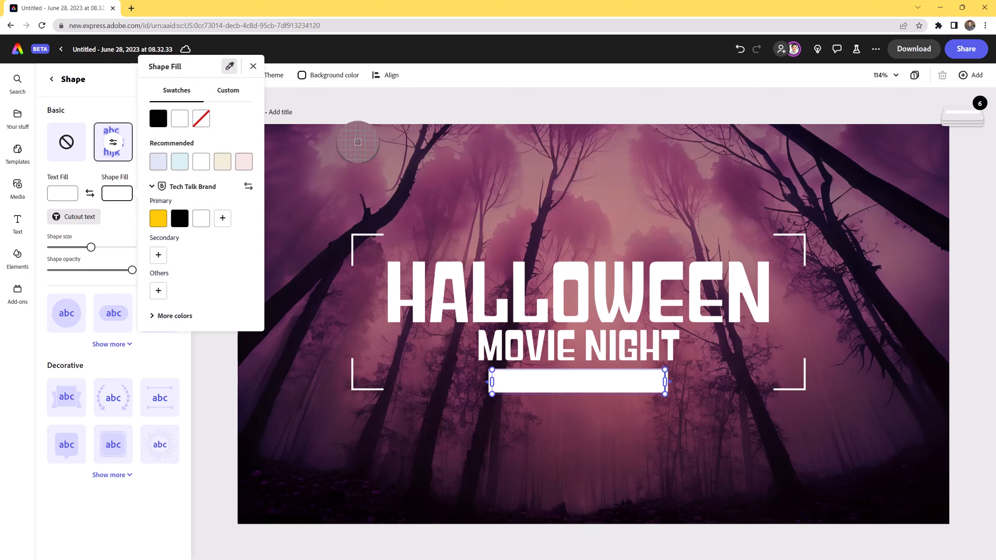
click(357, 141)
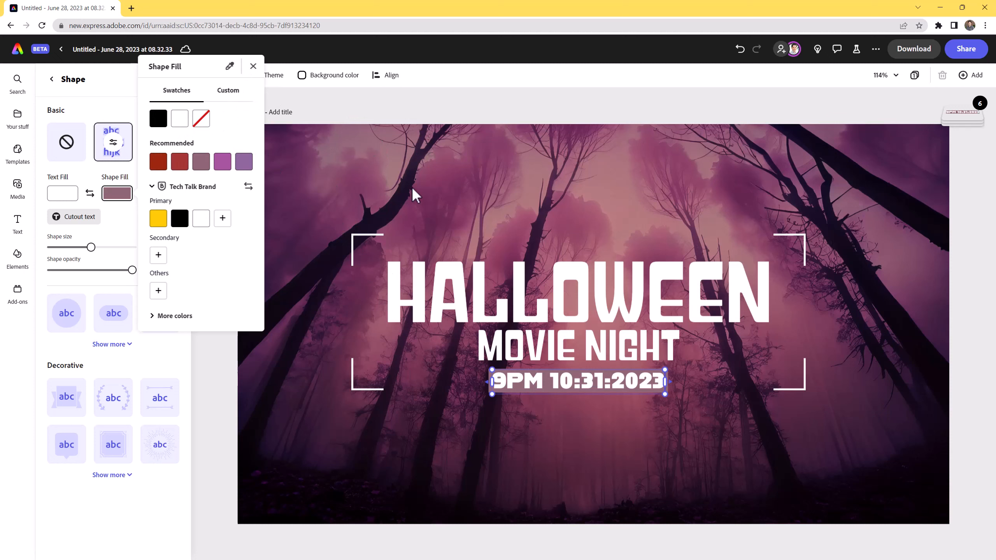
Fill the shape behind the date line with a pink sampled from the forest background's foliage and deselect the text.
click(230, 66)
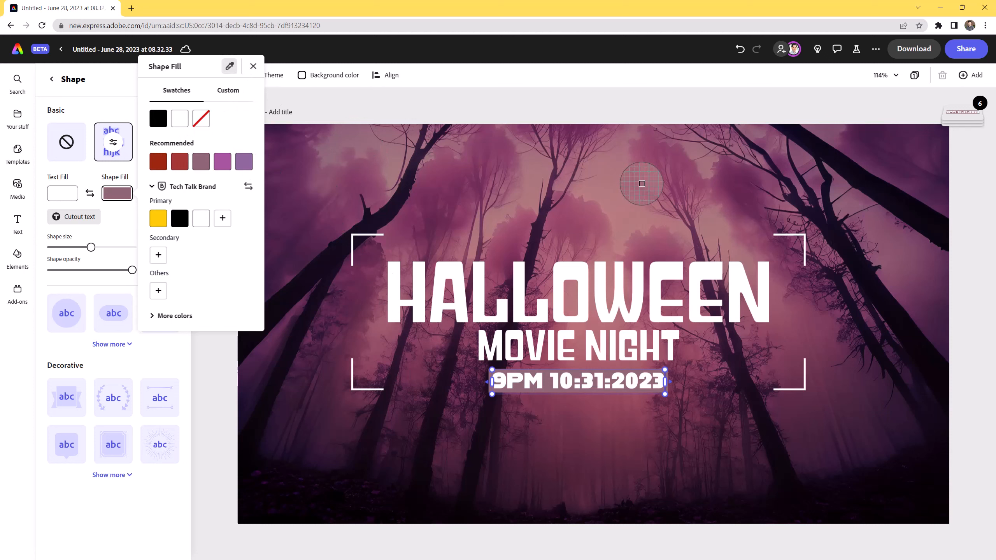
click(634, 161)
click(588, 471)
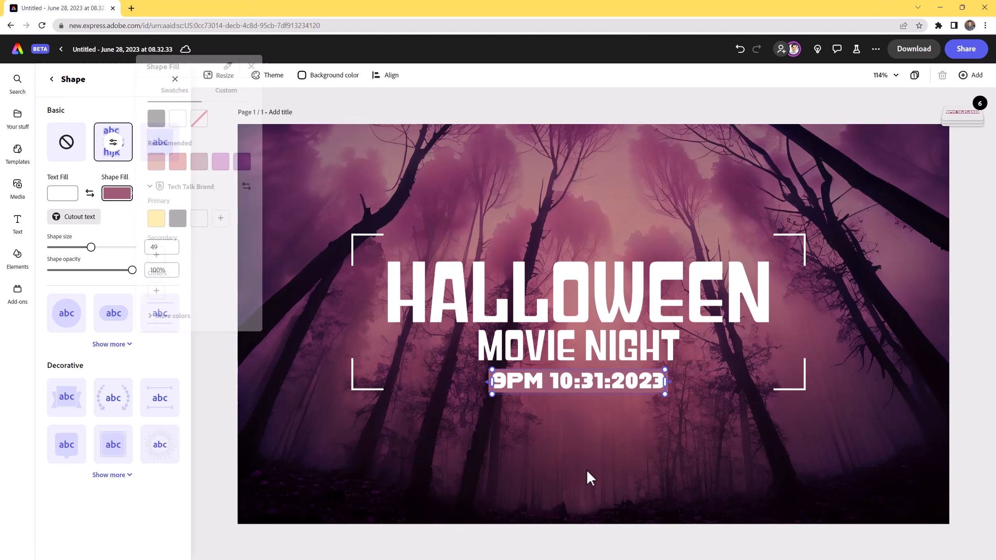
click(733, 512)
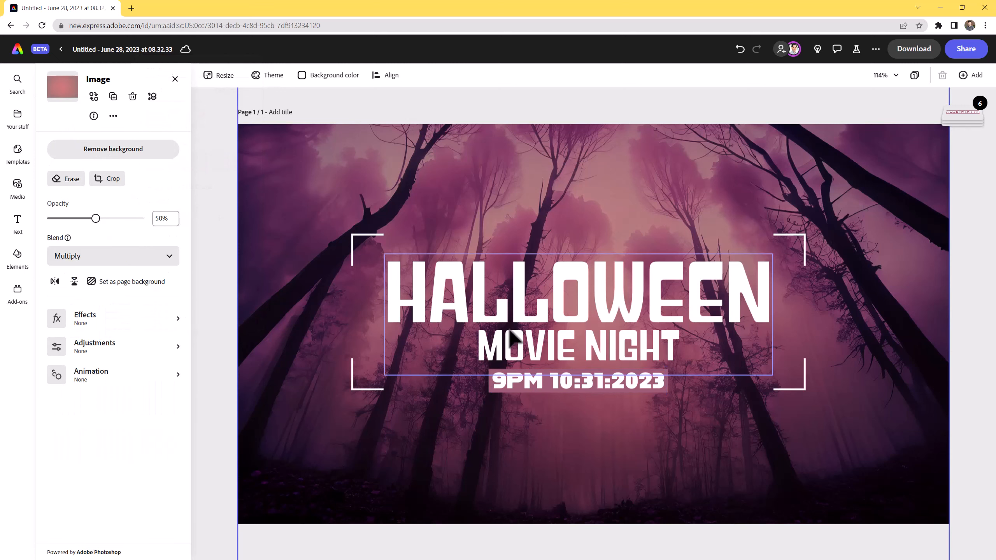
Refill the shape behind the date line with a darker purple sampled from the upper edge of the forest background, and deselect the text.
click(535, 388)
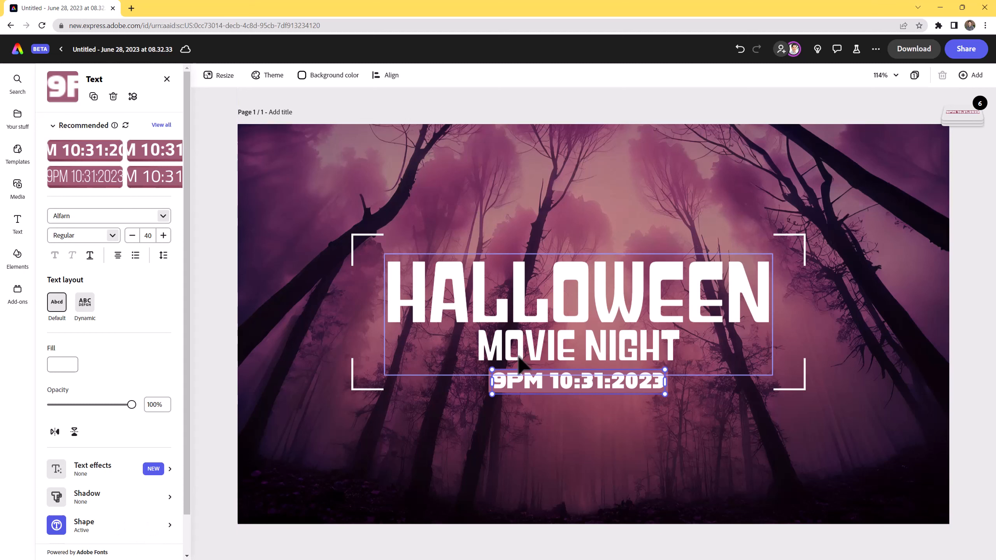
scroll(152, 455, down, 1)
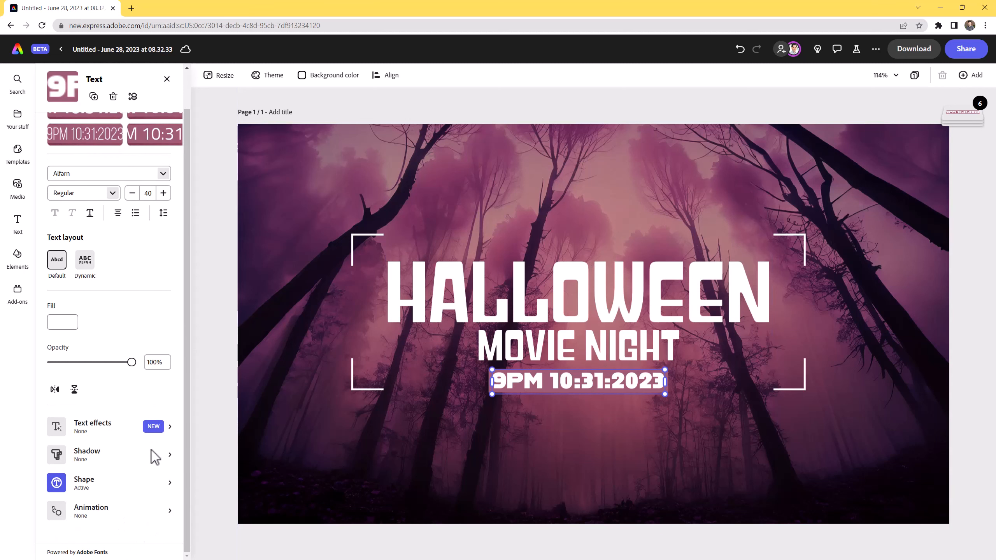
click(170, 487)
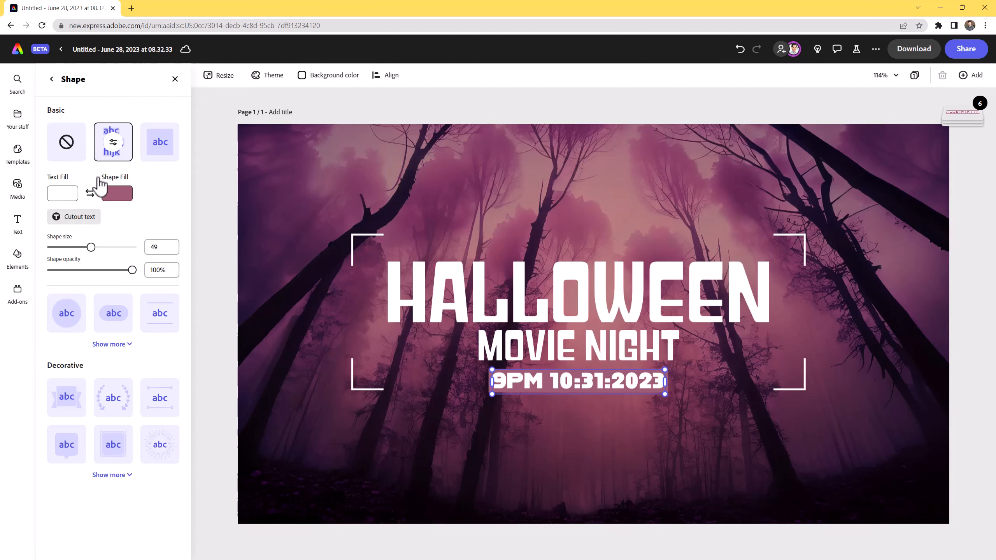
click(116, 194)
click(230, 66)
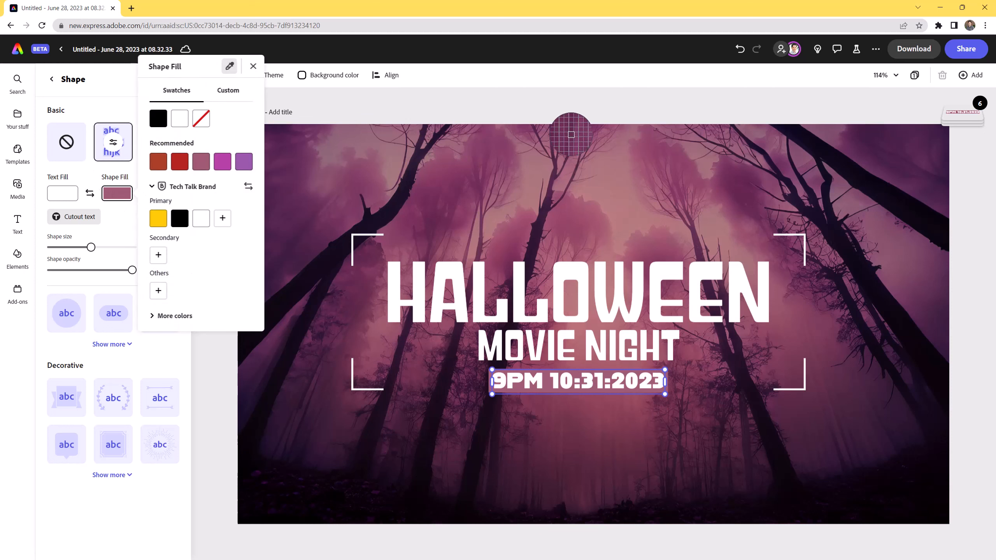
click(569, 137)
click(620, 420)
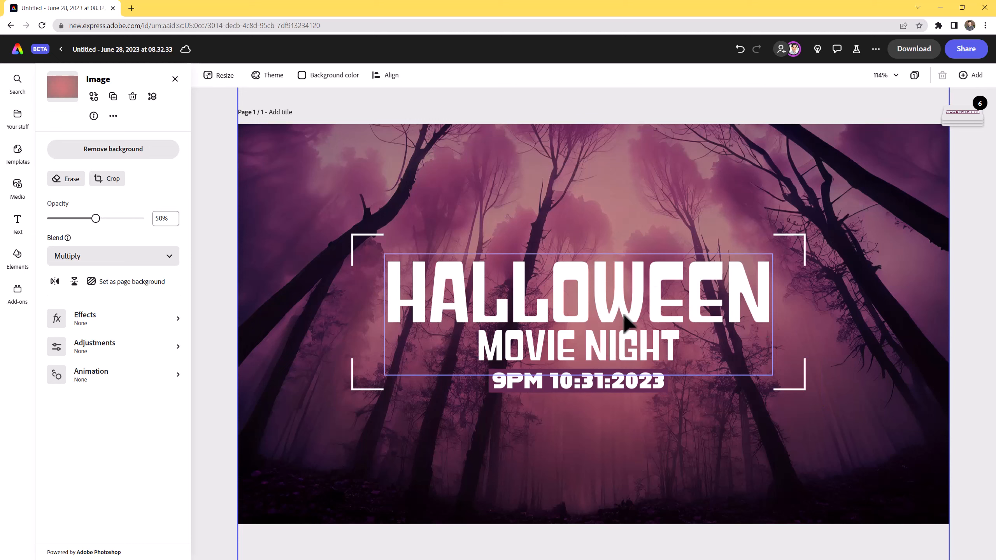
Add a solid circle shape, shrink it to a small dot and place it between the two left-hand bracket corners beside "Halloween".
click(18, 255)
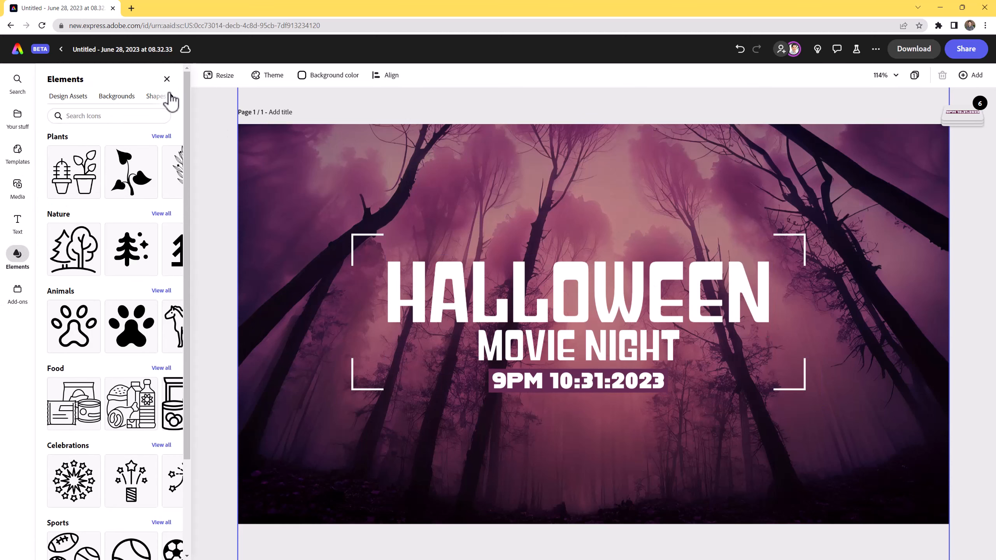
click(171, 97)
click(128, 96)
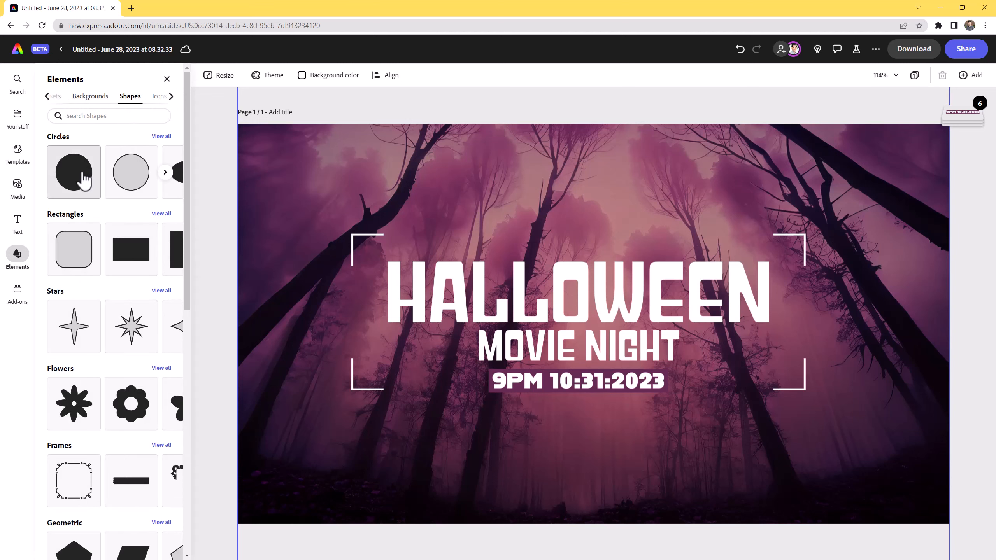
click(74, 172)
click(597, 338)
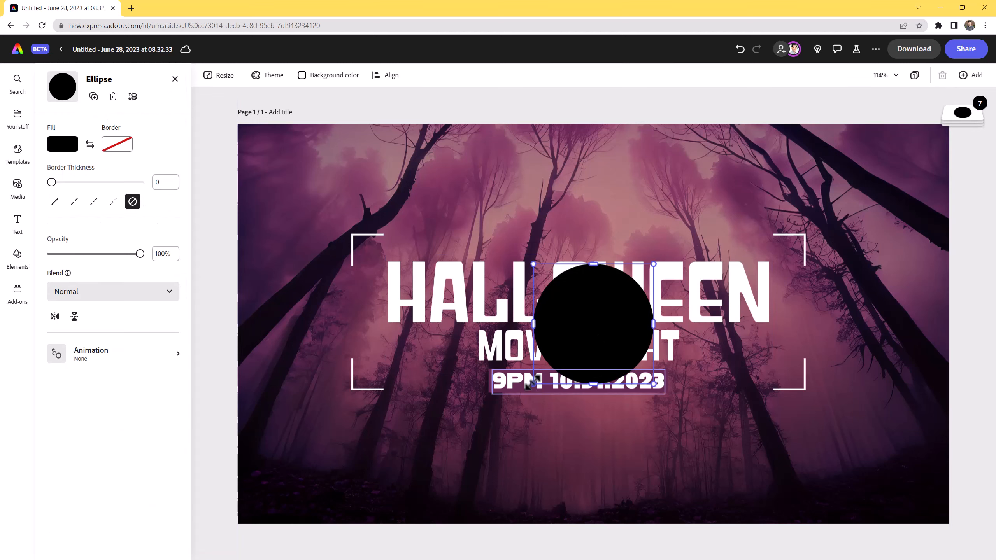
drag(531, 382, 350, 314)
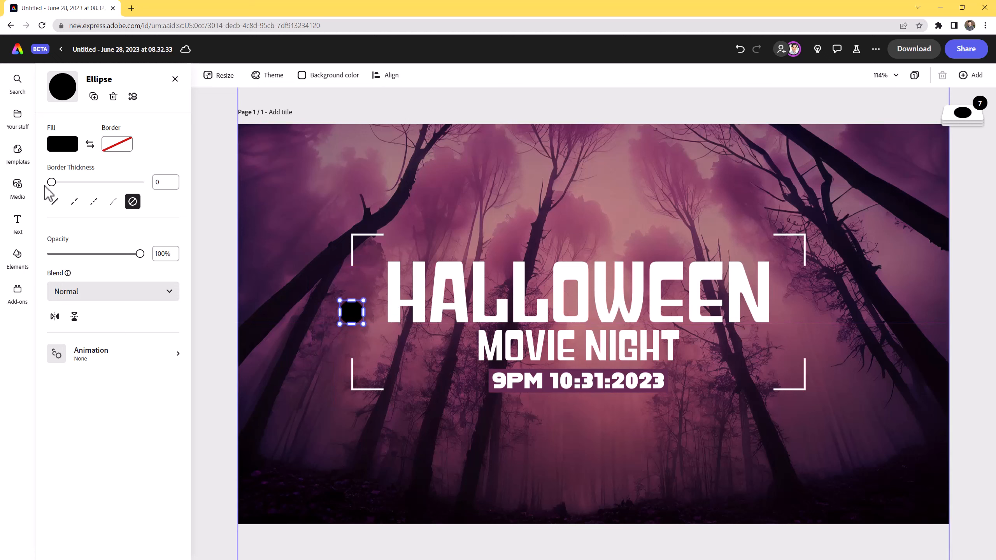
Fill the small circle beside the title with the custom green #49A366.
click(62, 144)
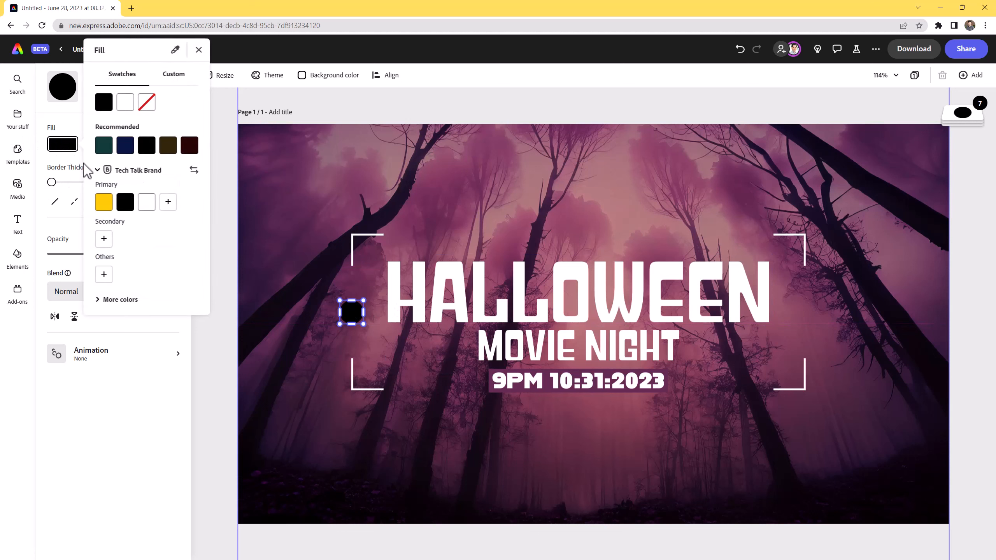
click(105, 146)
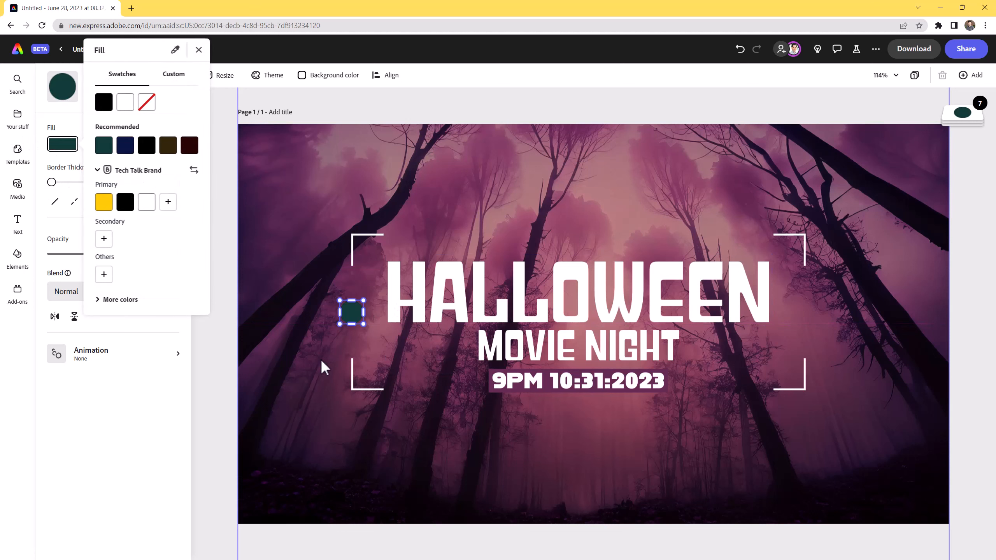
click(174, 74)
drag(153, 99, 135, 99)
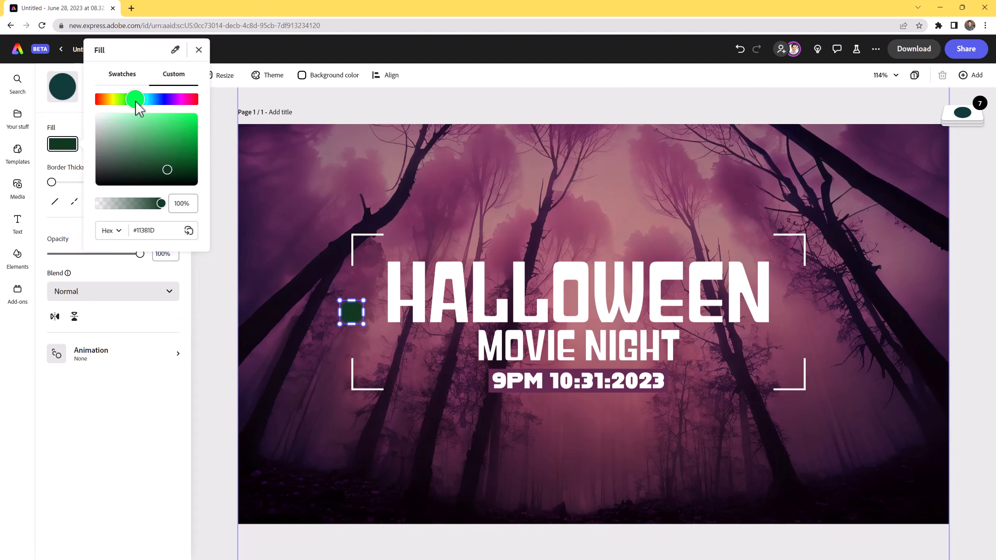
drag(169, 167, 153, 140)
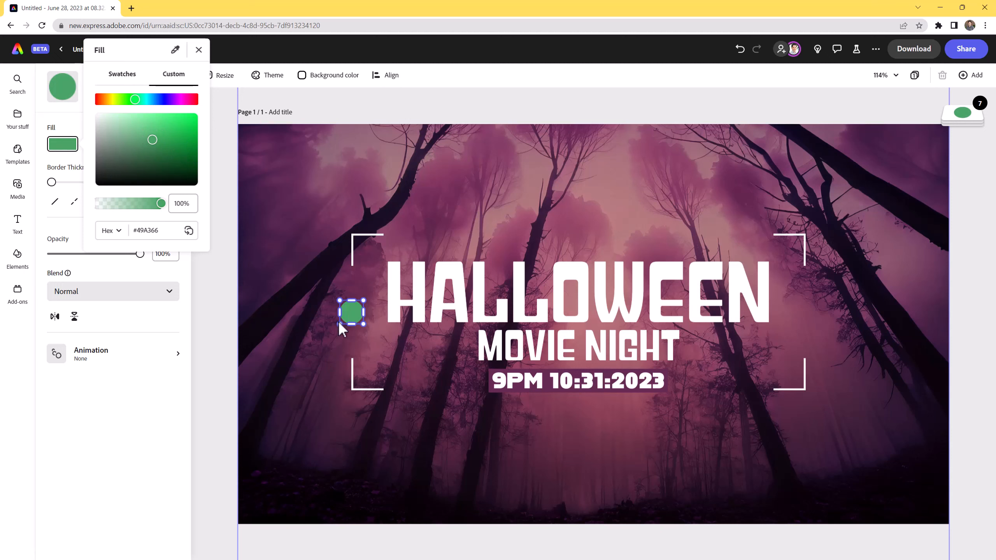
Duplicate the green circle and place the copy level with it between the right-hand bracket corners.
click(350, 314)
alt+drag(348, 306, 790, 302)
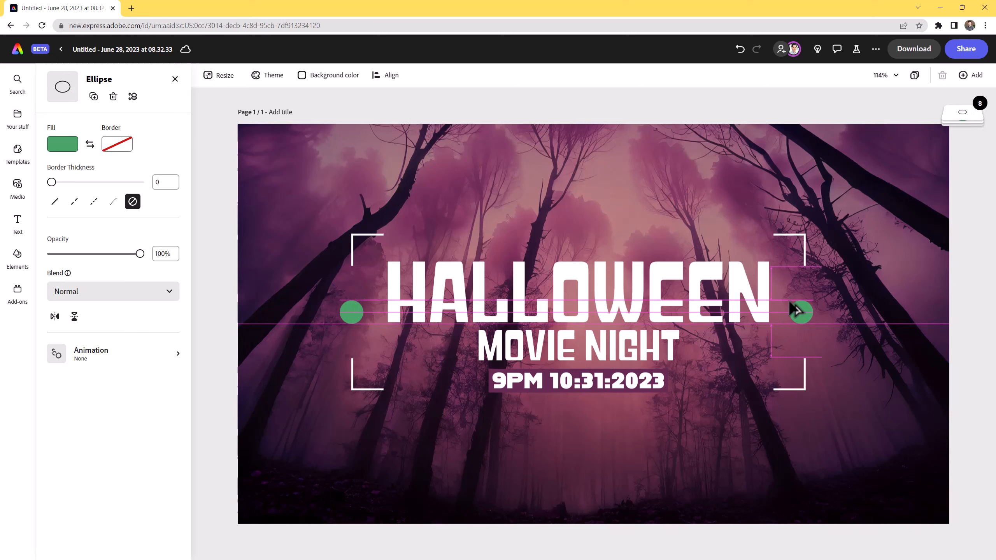
alt+drag(791, 303, 790, 305)
Fill the right-hand circle with the custom red #BD373C and deselect it.
click(64, 146)
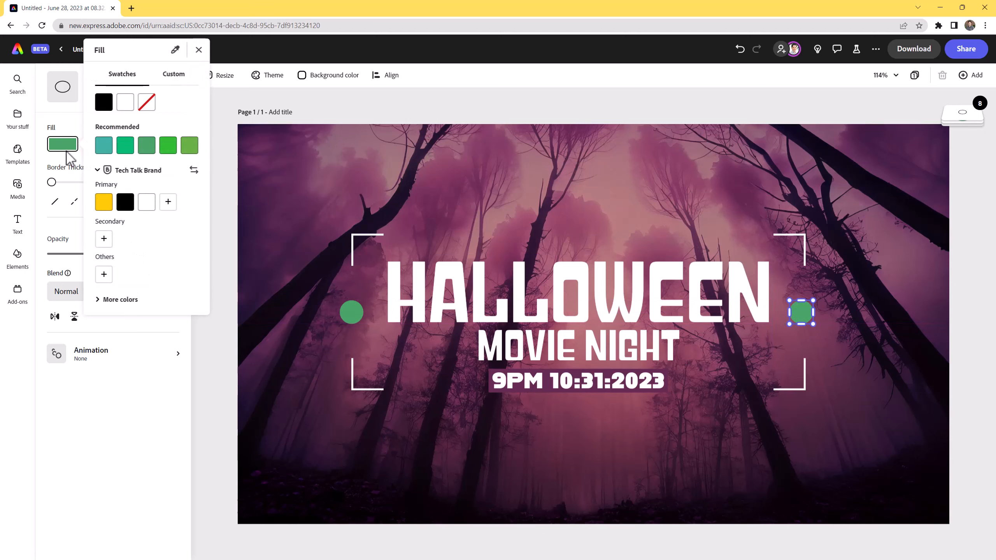
click(164, 84)
drag(184, 99, 169, 133)
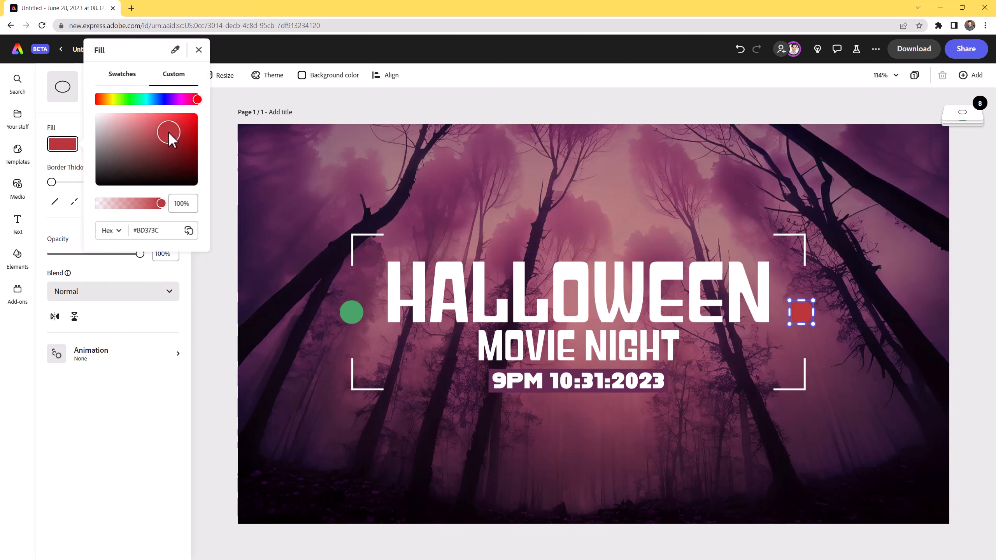
click(207, 386)
click(198, 398)
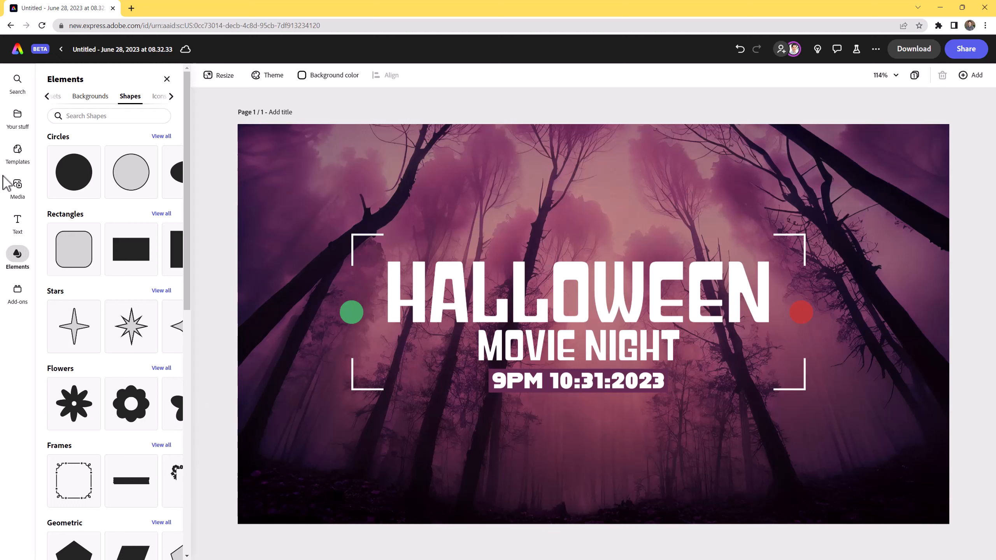
Add a new text box and replace its placeholder with the event address, street on one line and town and country on the next.
click(19, 219)
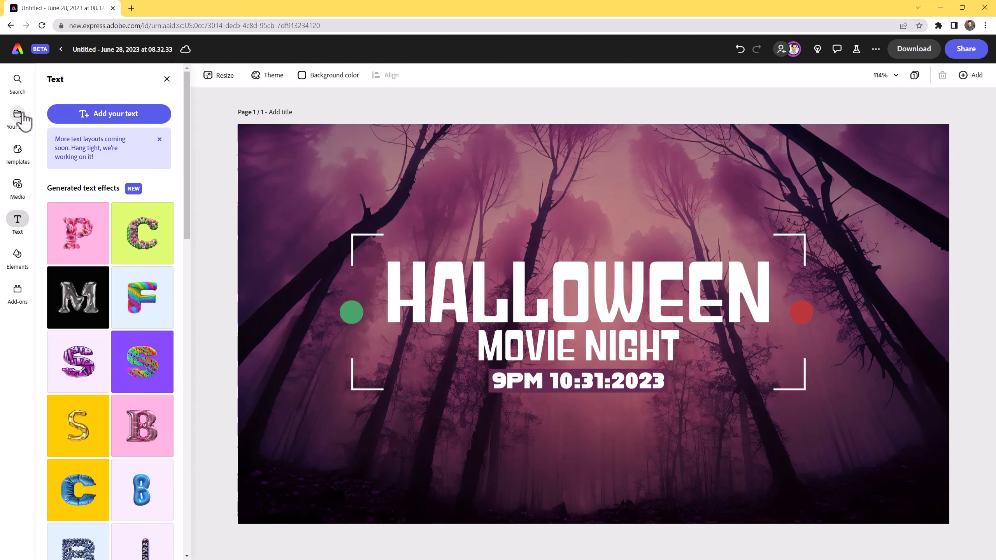
click(102, 118)
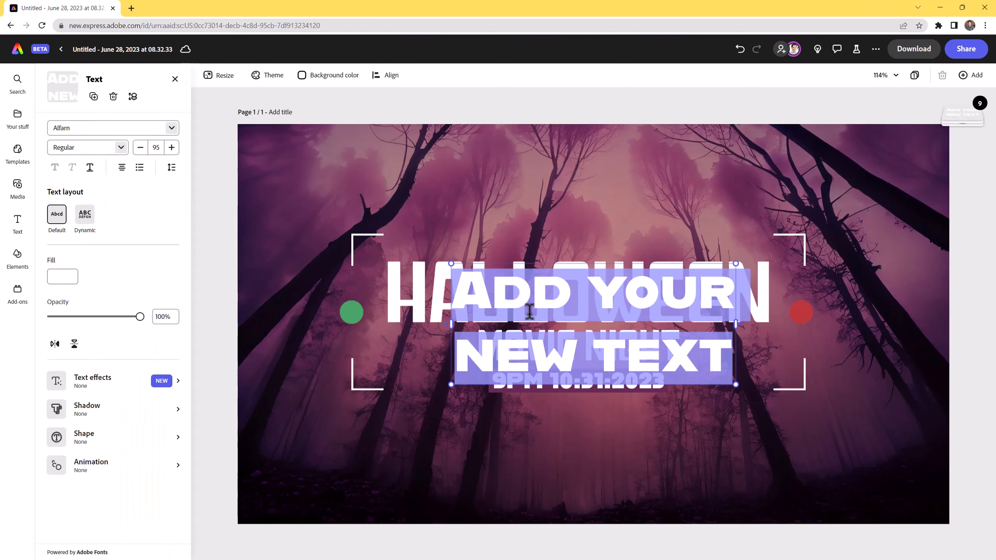
text(123)
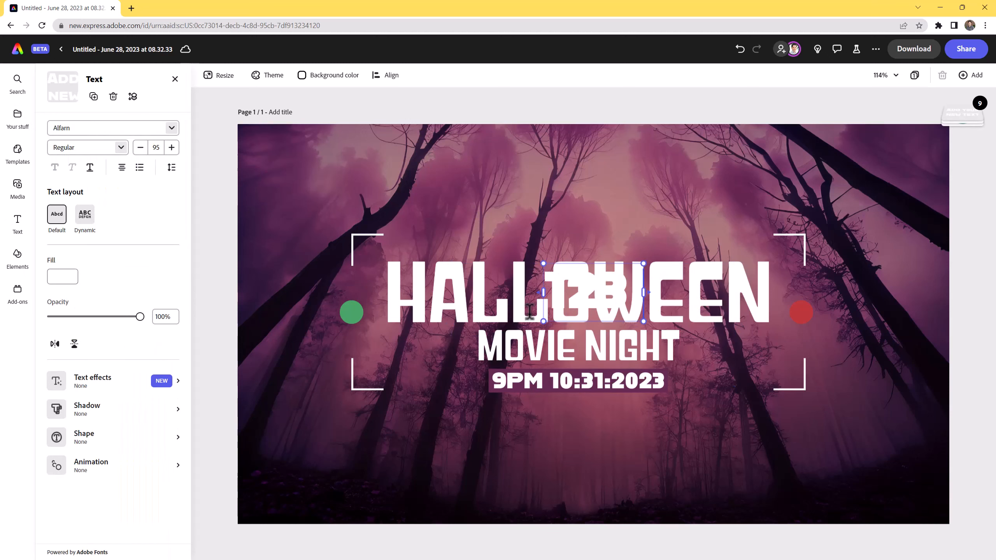
text( Anywhere St)
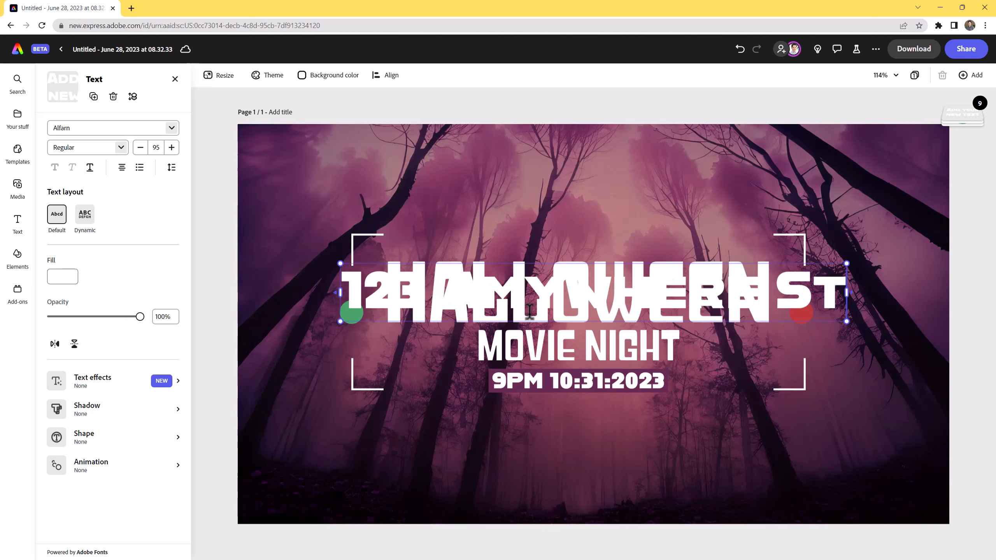
key(Return)
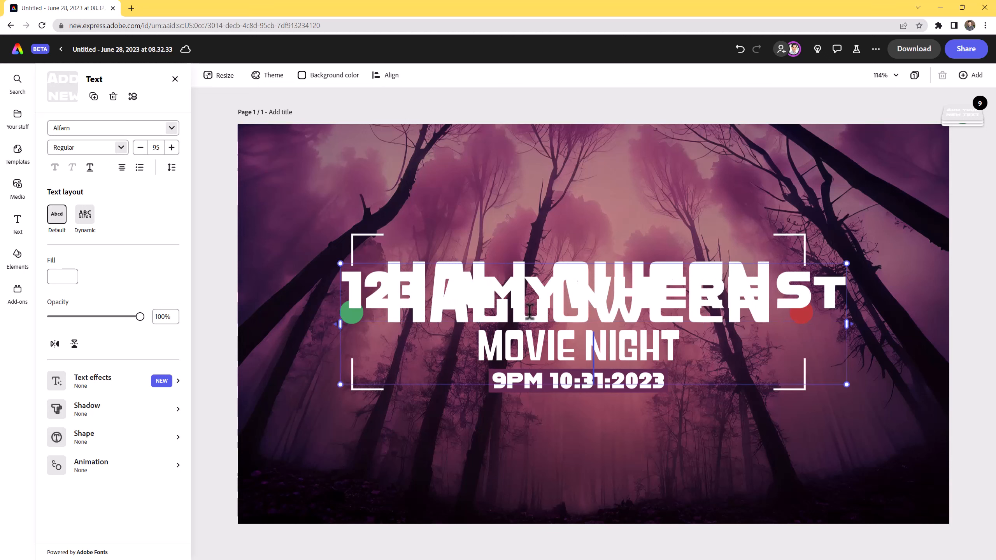
text(any)
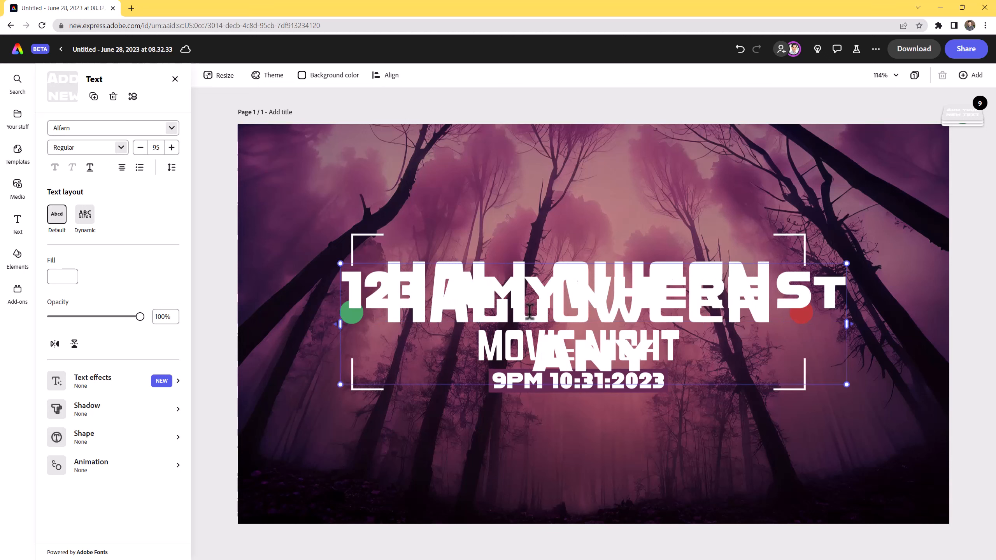
text(town,)
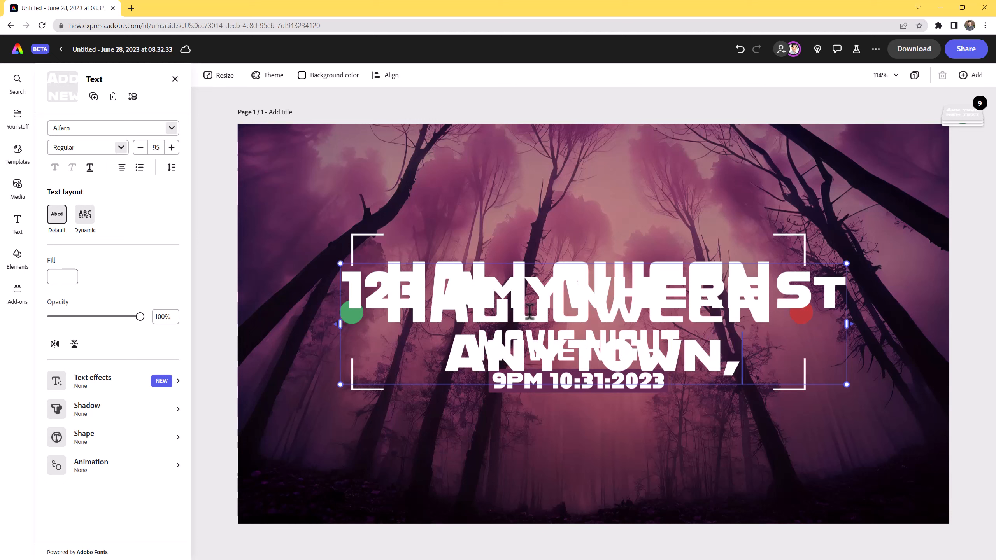
text( usa)
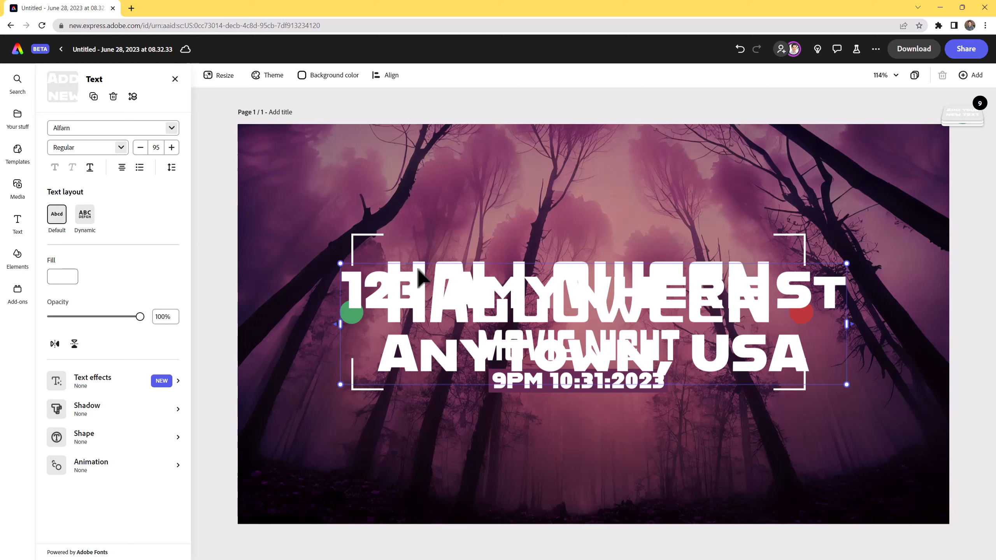
Set the whole address text to font size 18 and move it into the lower-right corner of the thumbnail.
key(ctrl+a)
click(159, 147)
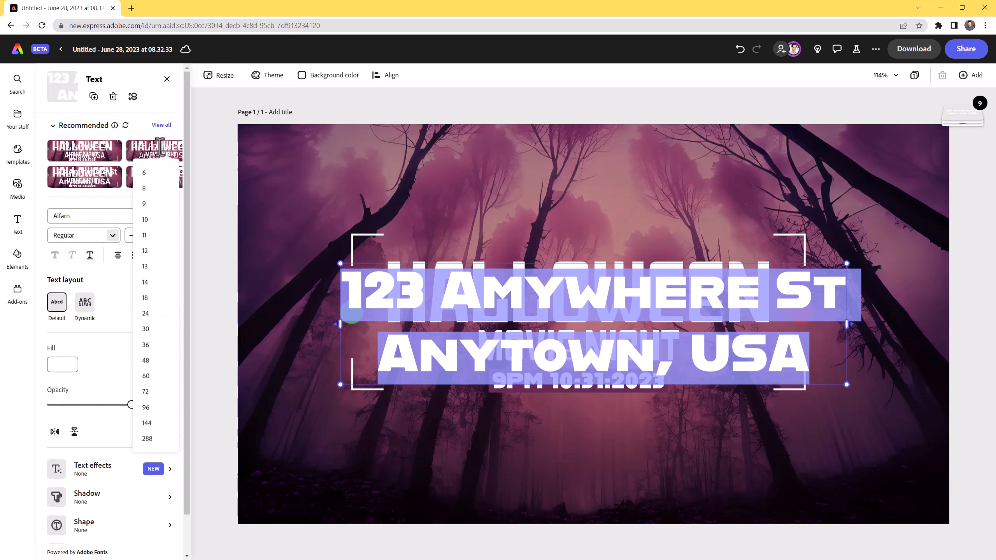
click(154, 299)
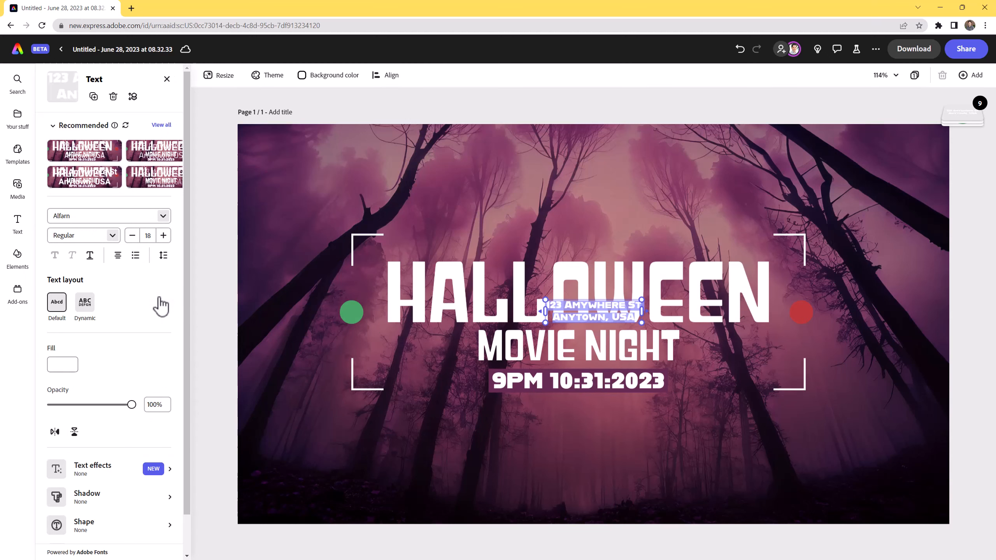
drag(586, 301, 881, 487)
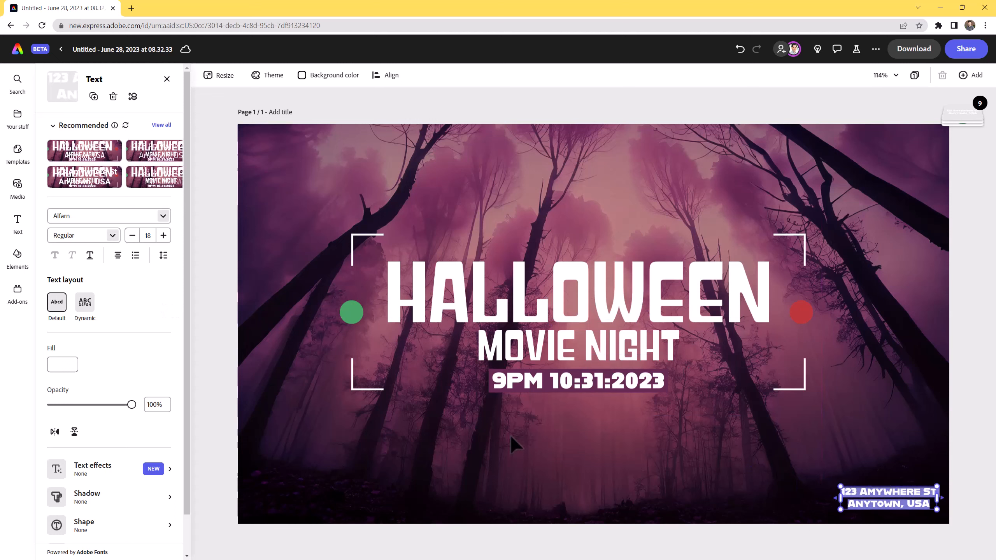
Try the rectangular shape behind the address text, and settle on the basic text-hugging shape.
click(151, 484)
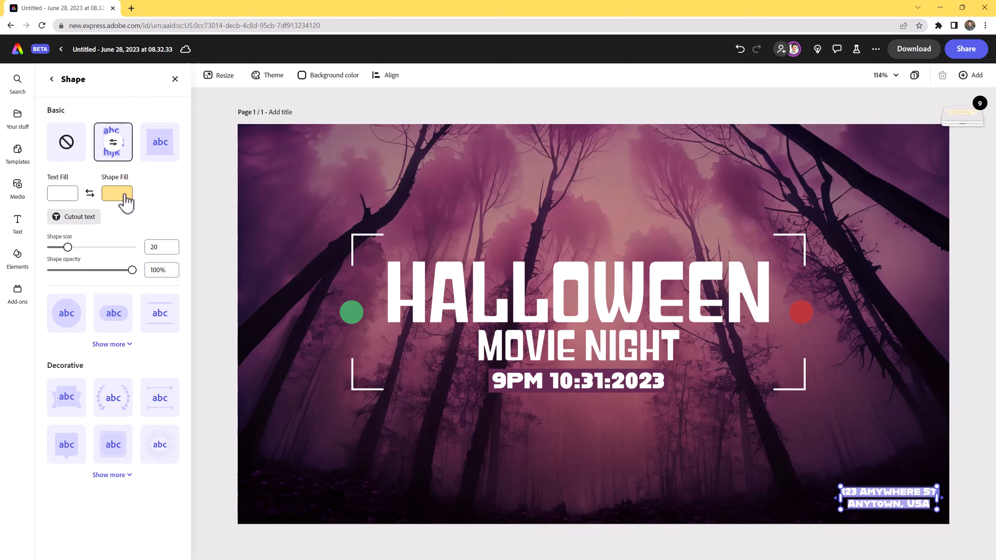
click(160, 147)
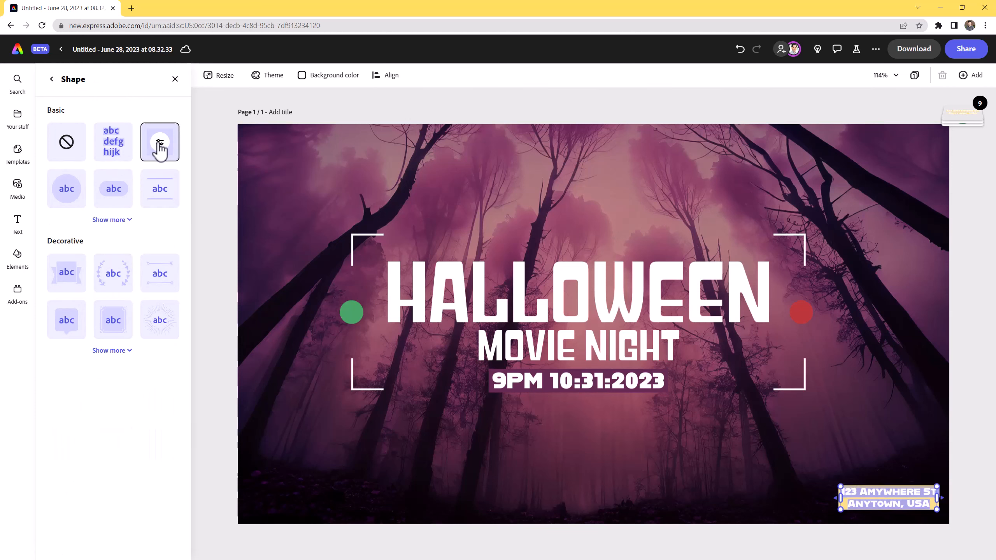
click(111, 148)
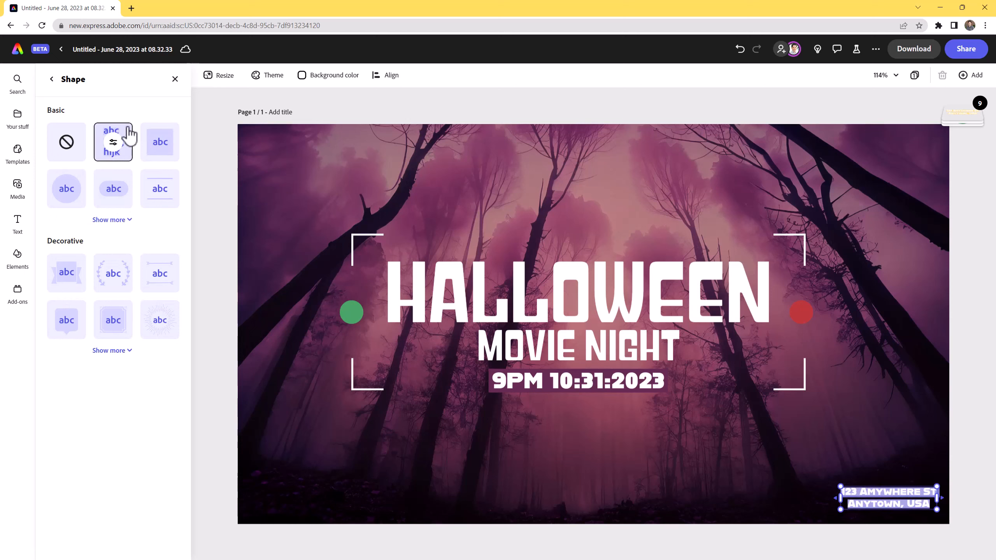
click(113, 144)
Fill the shape behind the address with the dark purple sampled from the shape behind the date line.
click(116, 198)
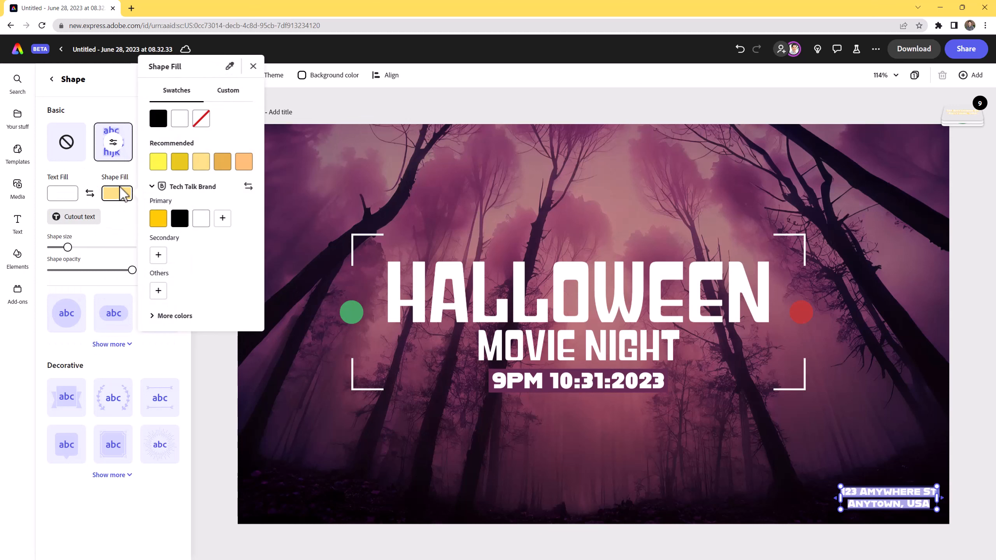
click(229, 66)
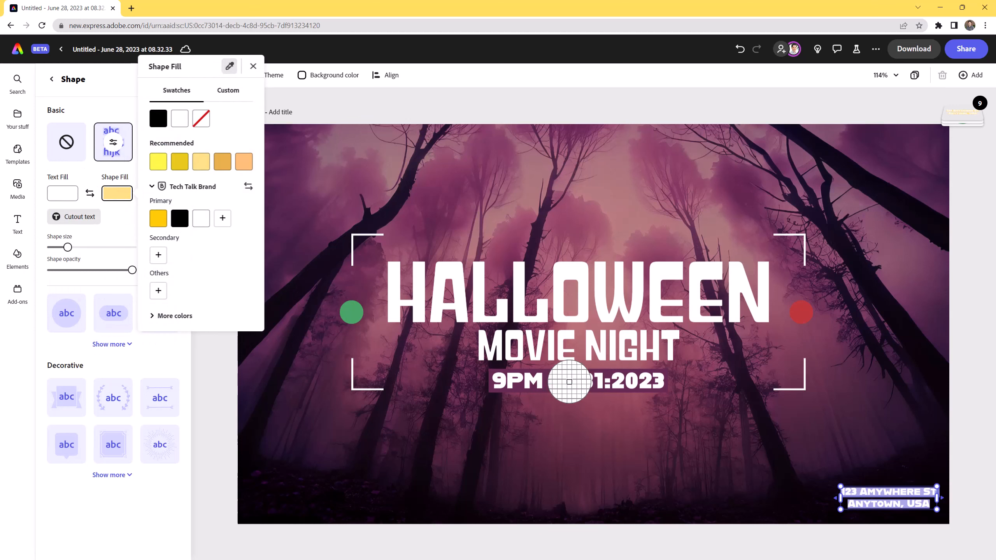
click(570, 390)
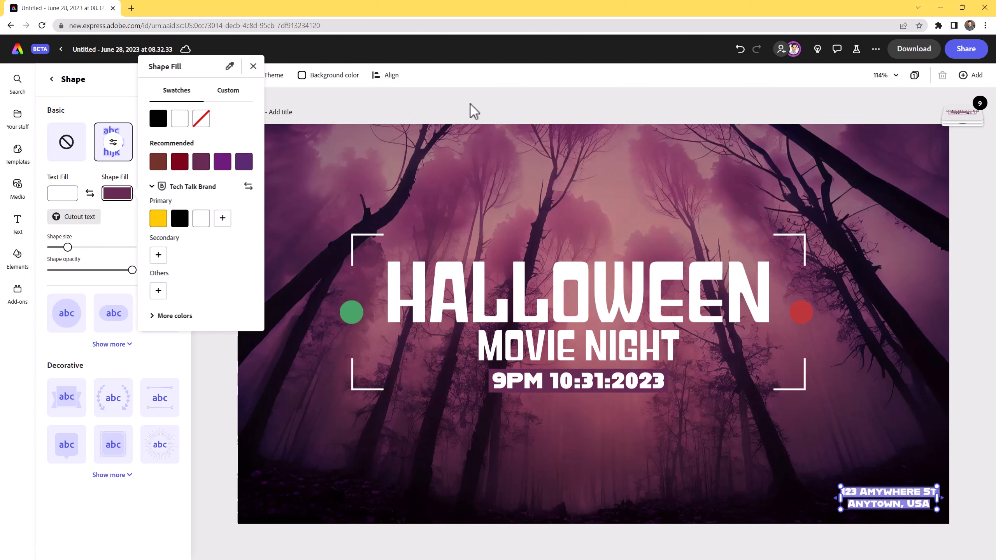
click(394, 100)
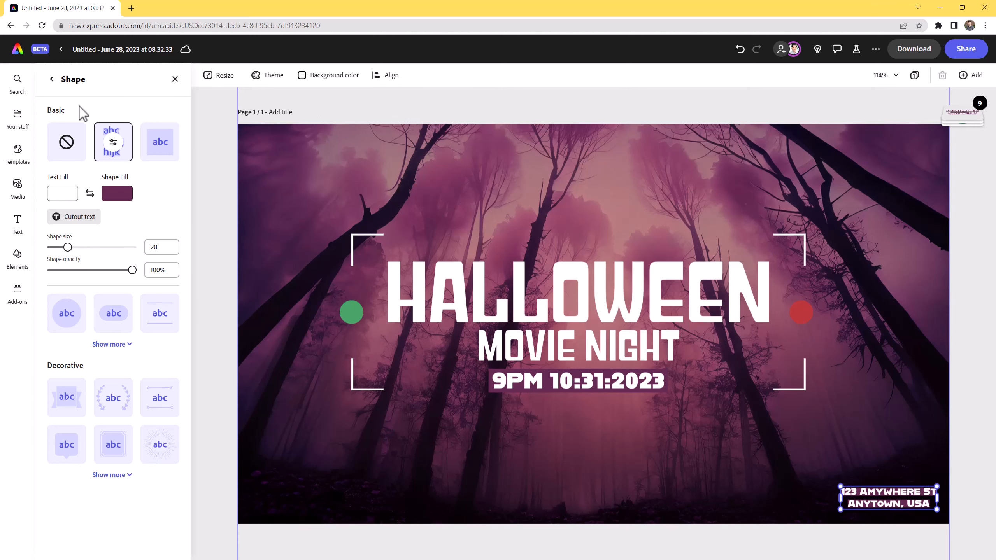
Right-align the address text and enlarge it to font size 22, keeping it in the lower-right corner of the thumbnail.
click(52, 79)
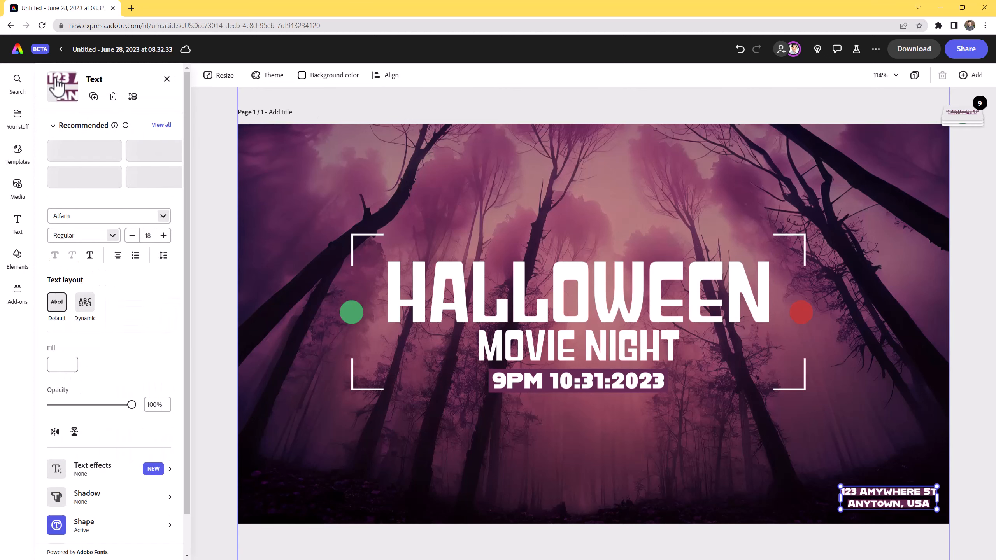
click(162, 257)
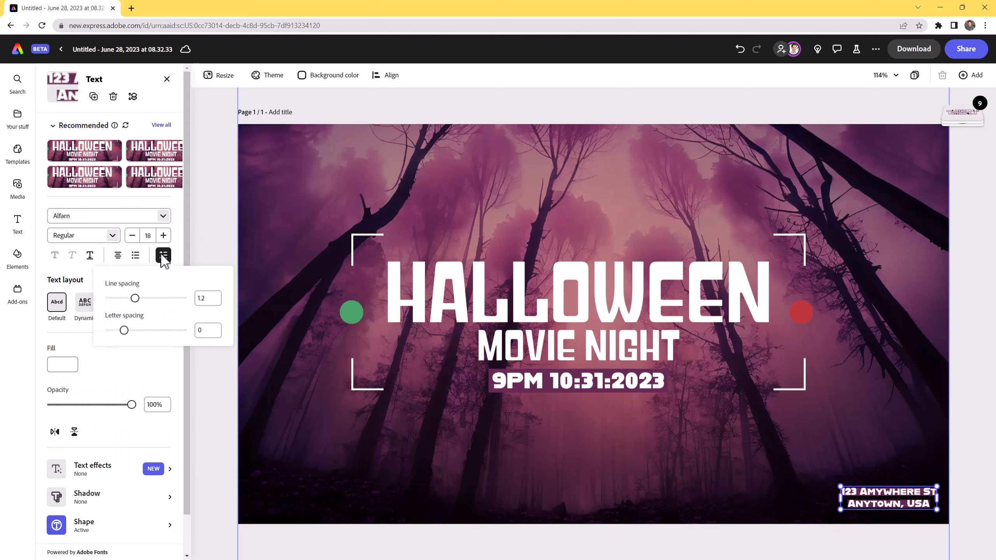
click(161, 256)
click(118, 257)
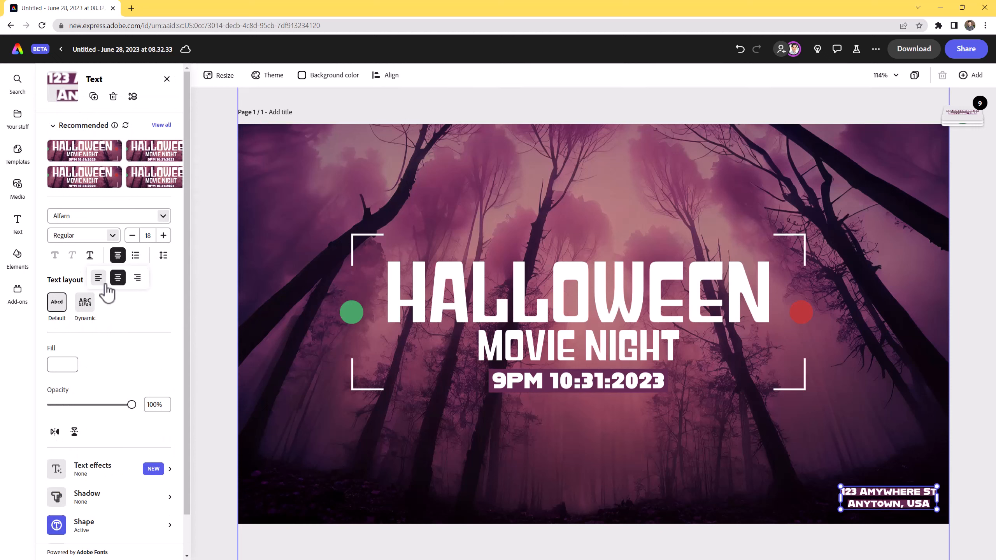
click(137, 278)
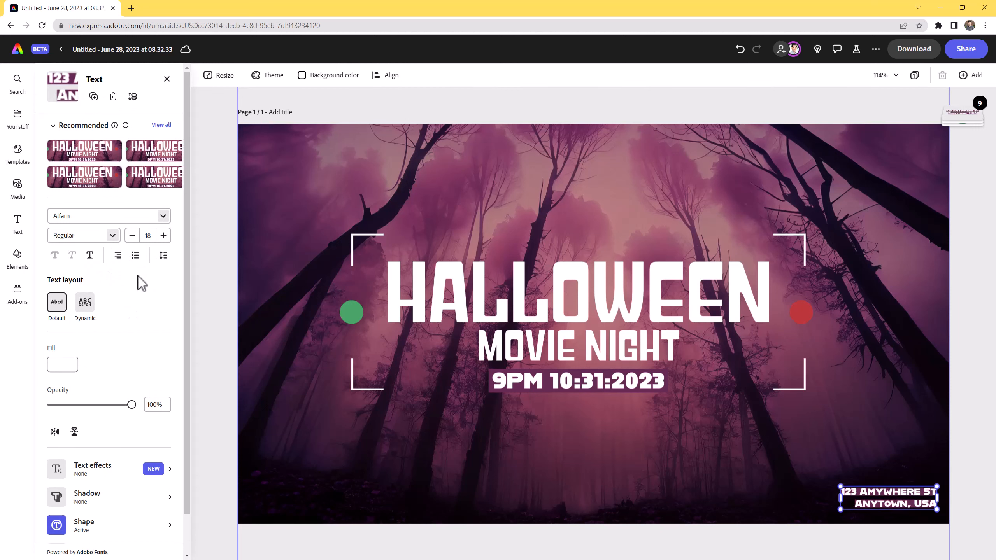
drag(837, 483, 771, 487)
key(ctrl+z)
drag(867, 504, 724, 478)
key(ctrl+z)
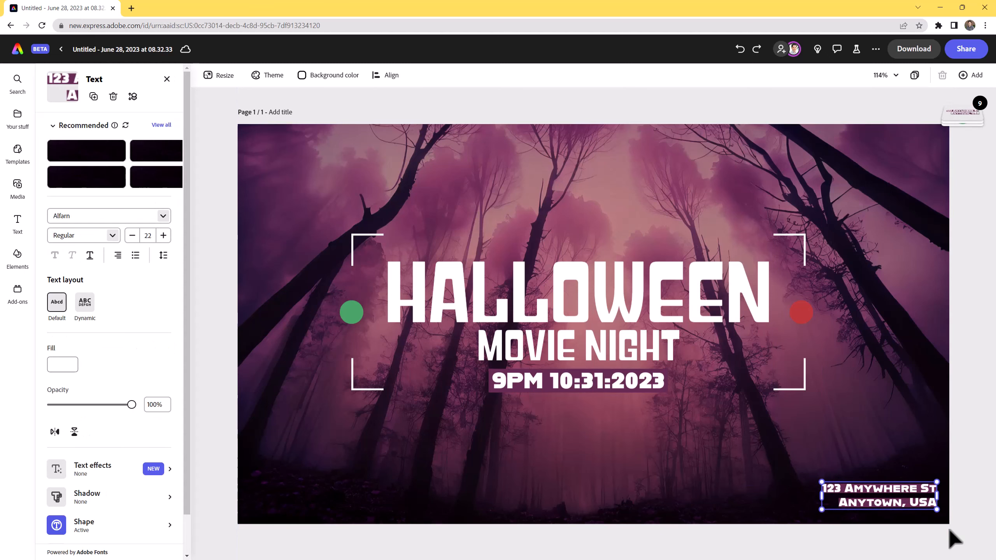
drag(896, 506, 755, 457)
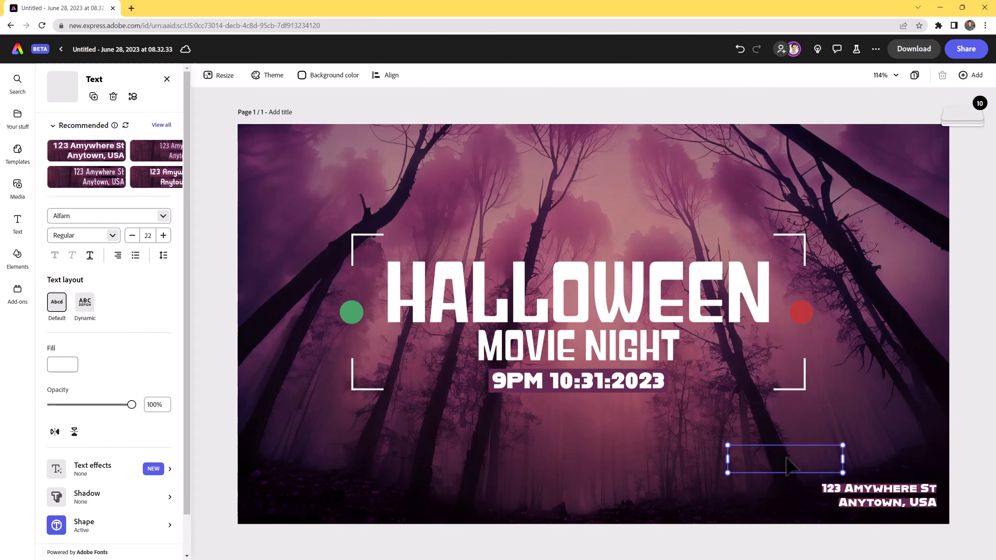
key(ctrl+z)
click(789, 466)
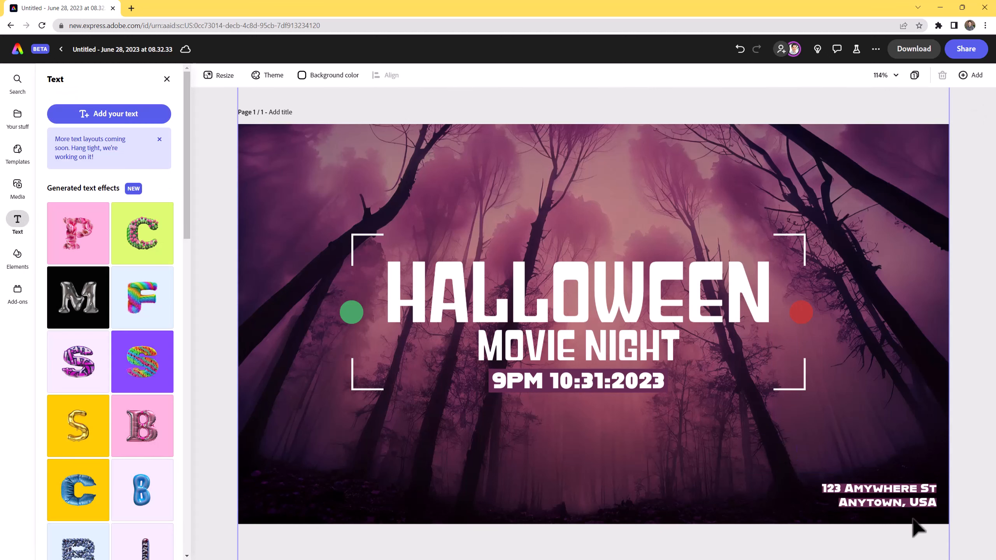
Place a pasted copy of the address text in the lower-left corner of the thumbnail and left-align its lines.
click(898, 509)
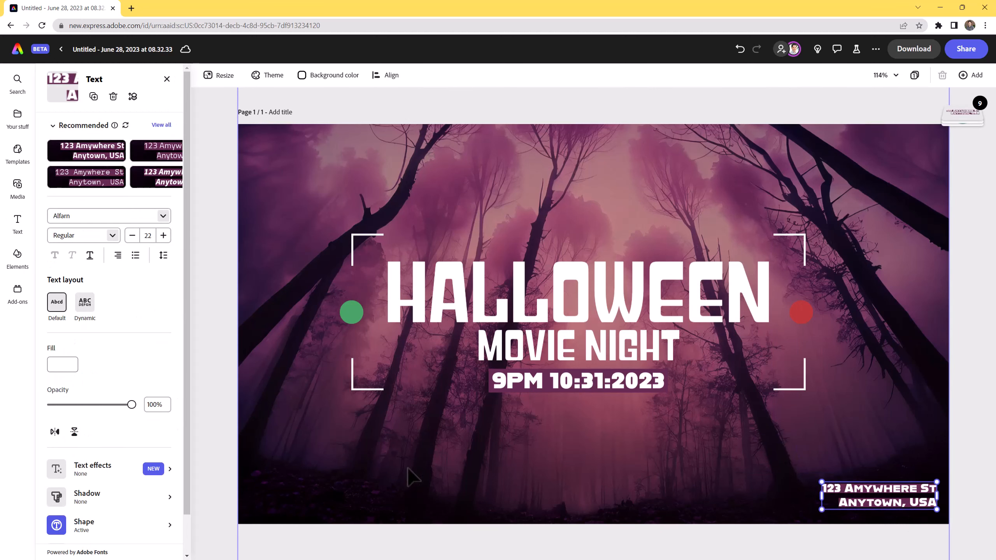
click(218, 456)
key(ctrl+v)
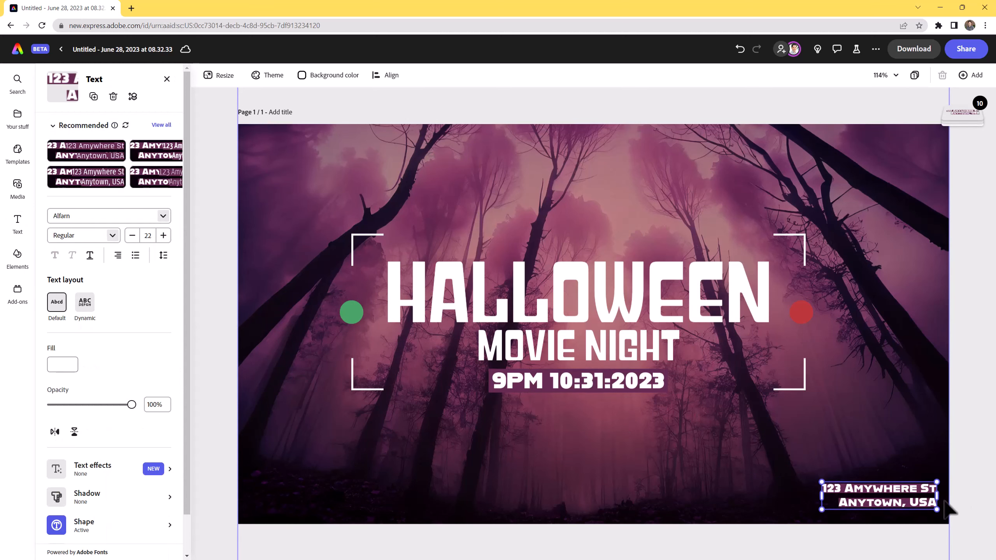
drag(914, 506, 338, 506)
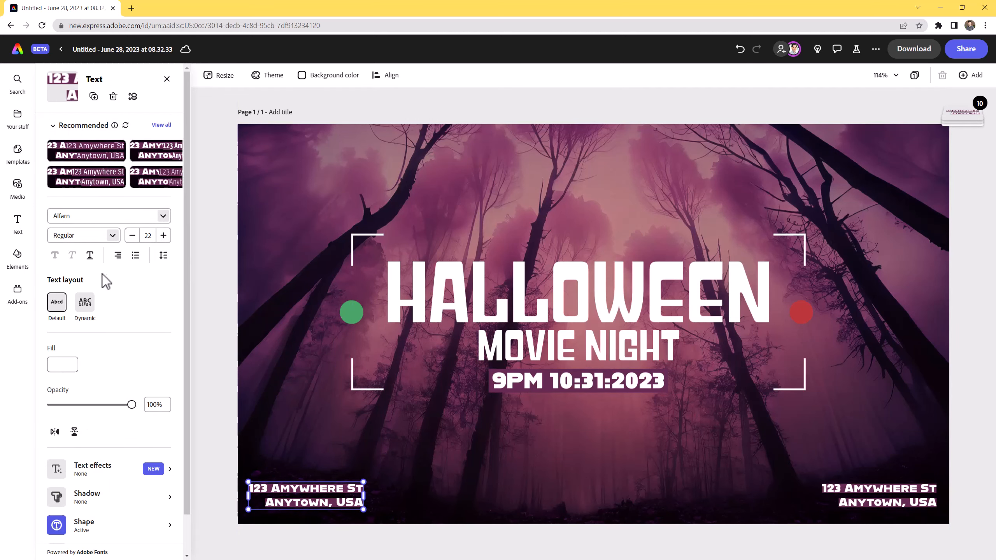
click(117, 255)
click(99, 278)
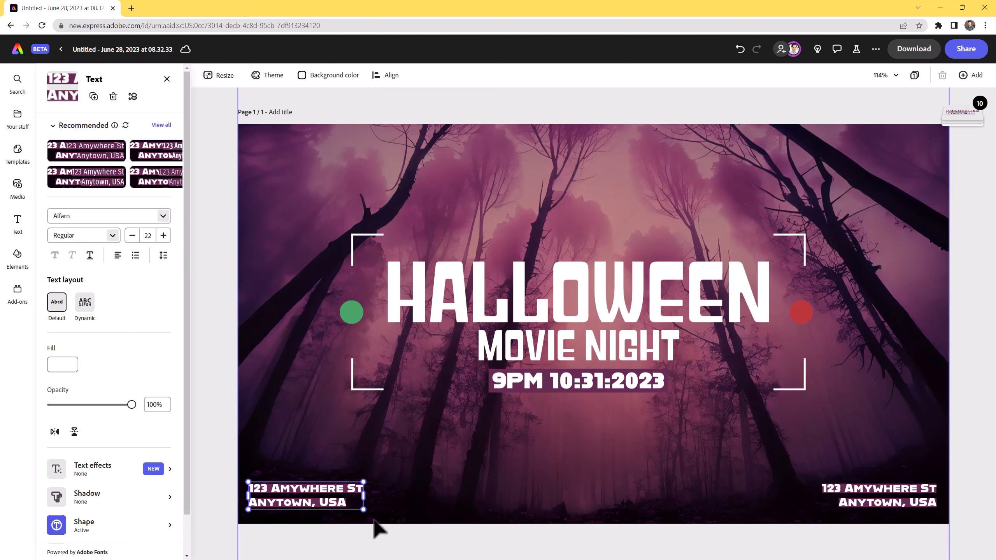
Replace the copied address in the lower-left text box with the line "Drinks + popcorn" and start a second line.
double_click(301, 489)
drag(302, 489, 345, 509)
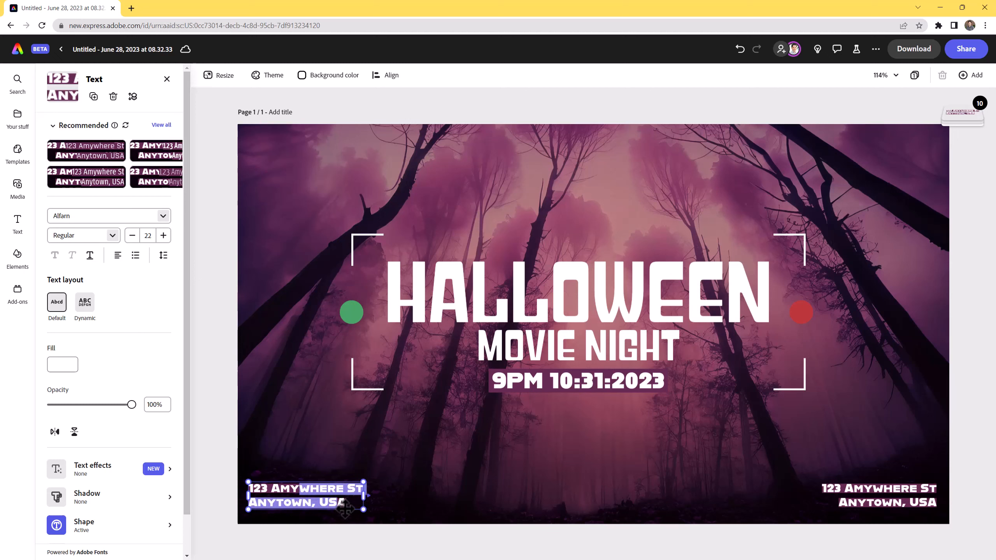
key(ctrl+a)
key(BackSpace)
text(DRINKS)
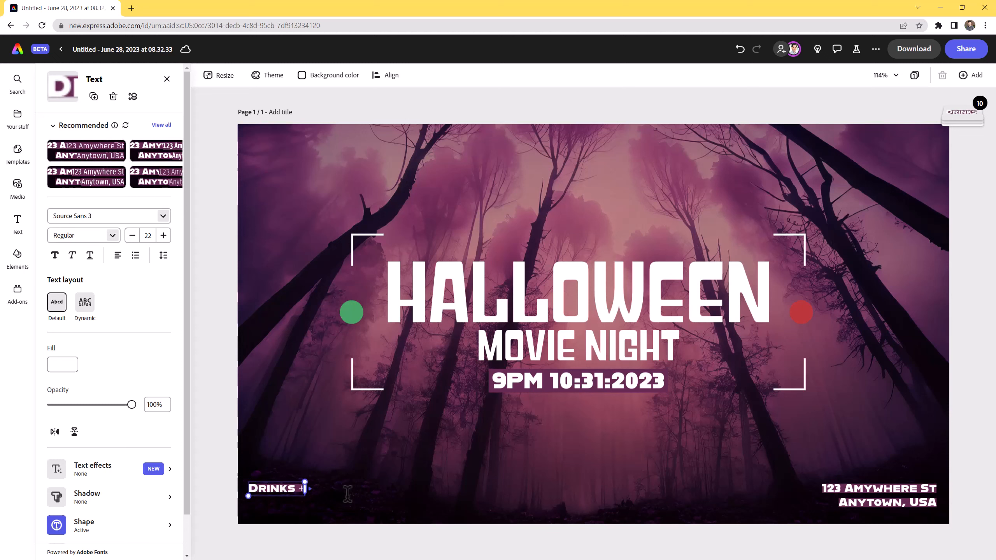
text( + P)
key(BackSpace)
key(BackSpace)
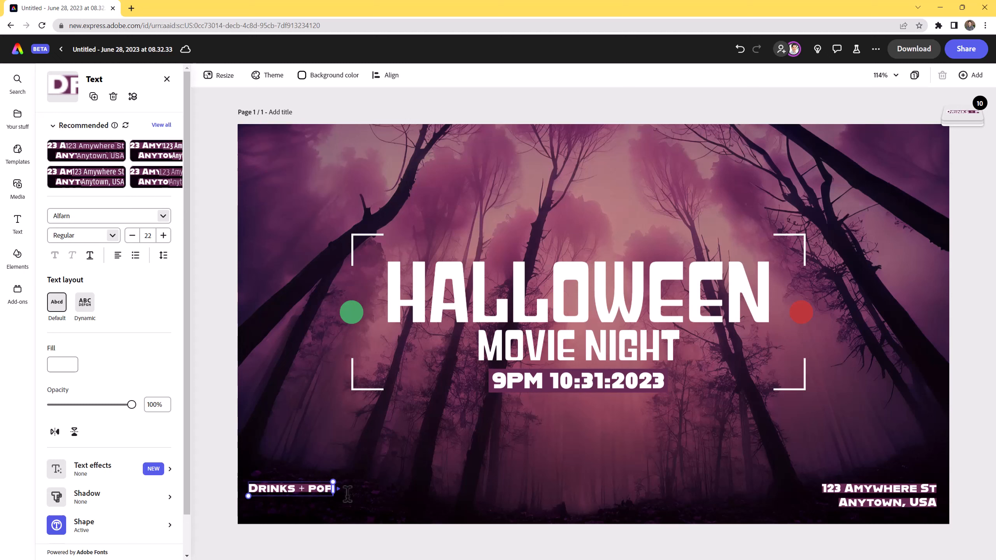
text(POPCORN)
key(Return)
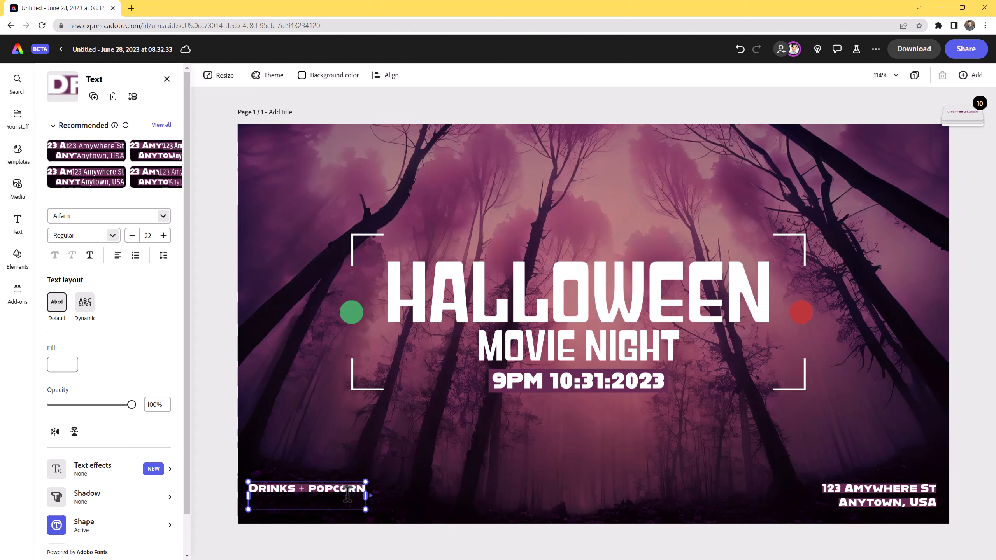
Write "Icecream + Fun" as the second line of the lower-left text.
text(CREC)
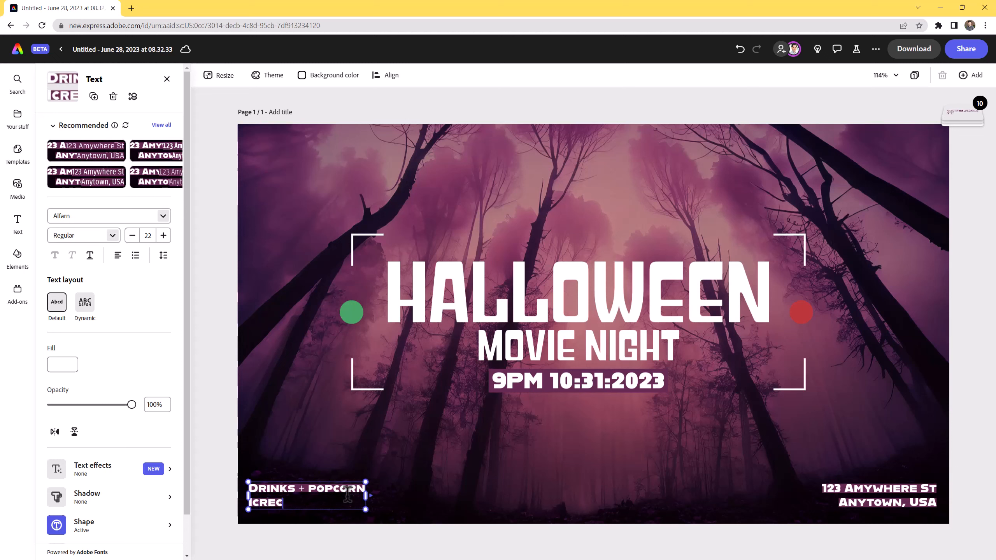
text(CREAM)
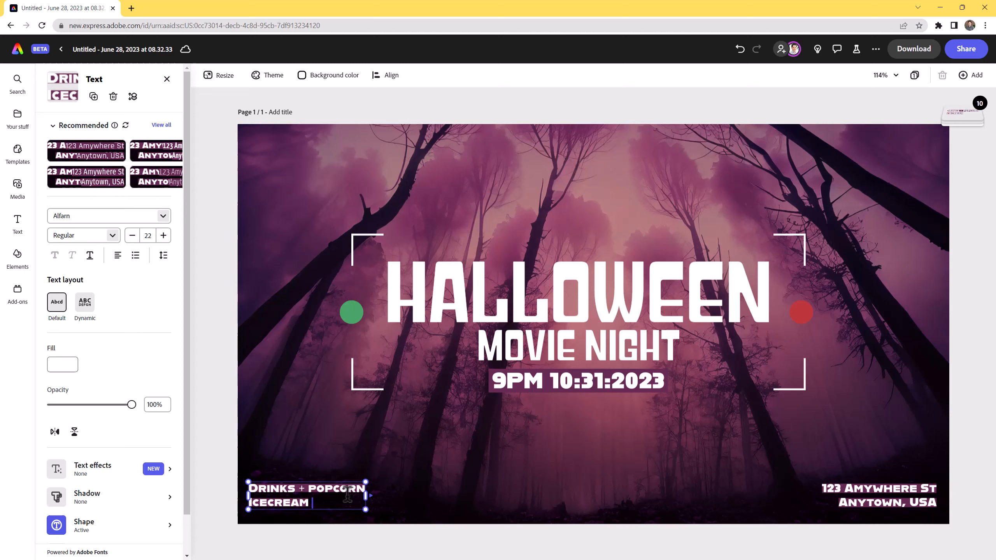
text( =)
key(BackSpace)
text(_)
key(BackSpace)
text(-)
text(+)
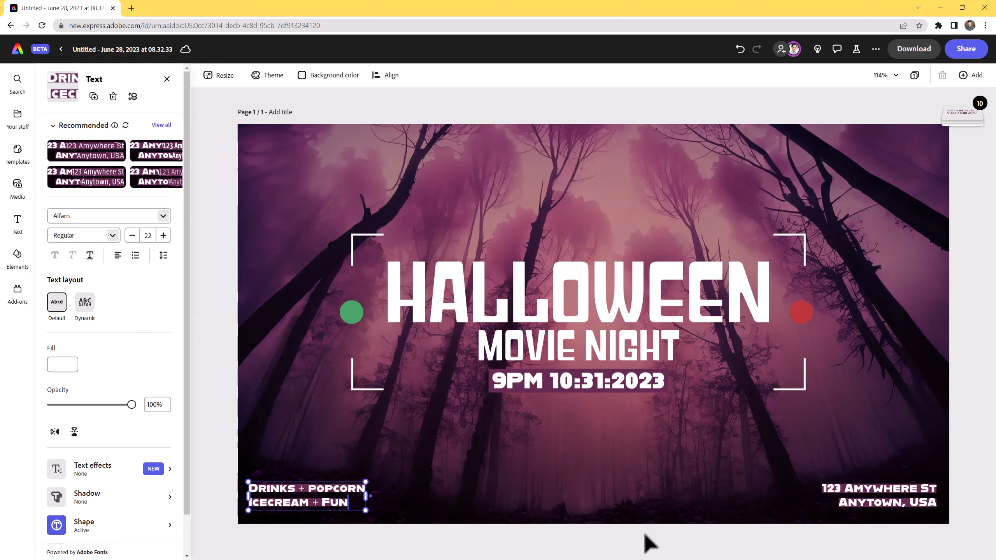
click(253, 473)
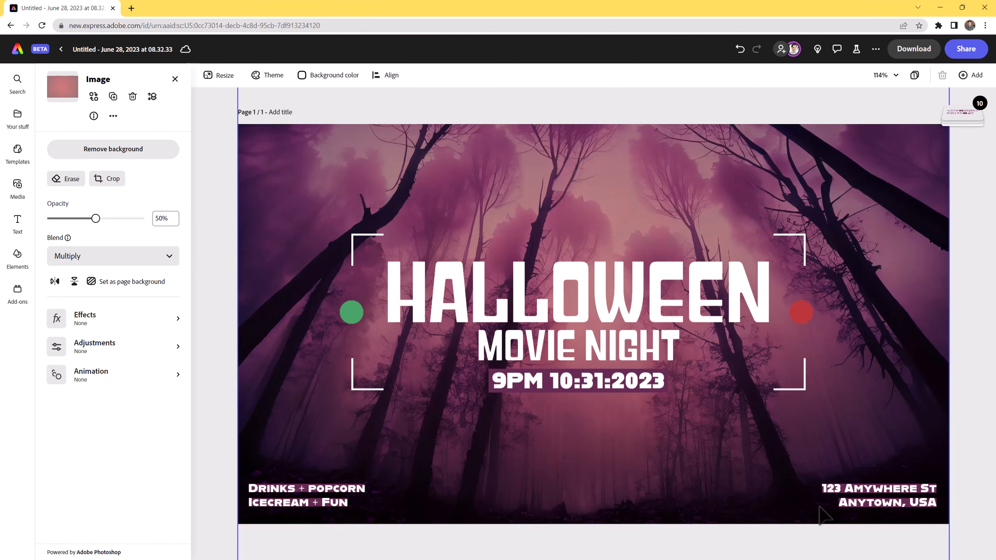
shift+click(863, 504)
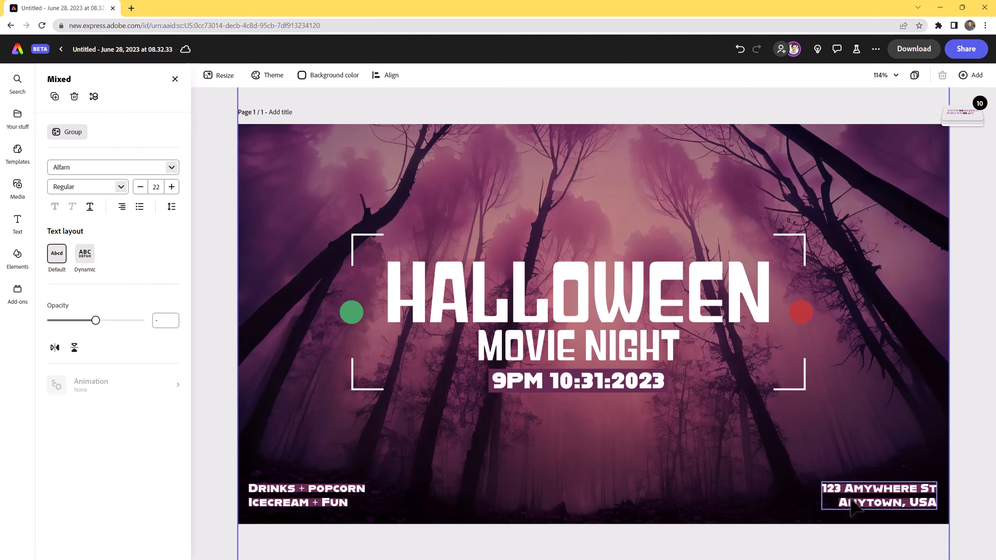
shift+click(333, 502)
key(Right)
key(Right)
key(Right)
key(Right)
key(Right)
key(Right)
key(Right)
key(Right)
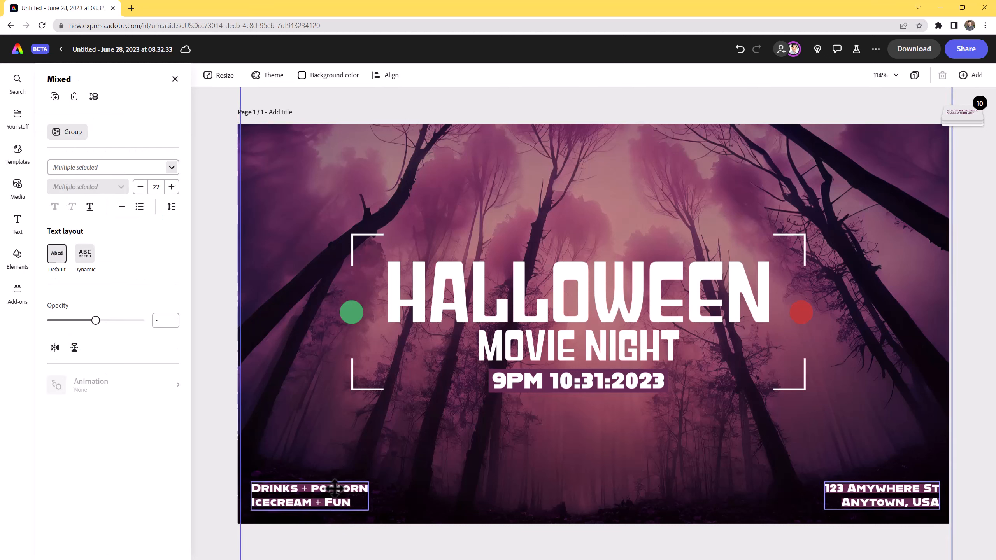
key(ctrl+z)
Shift the drinks text slightly right to even its side margin, and select it together with the address text.
click(213, 487)
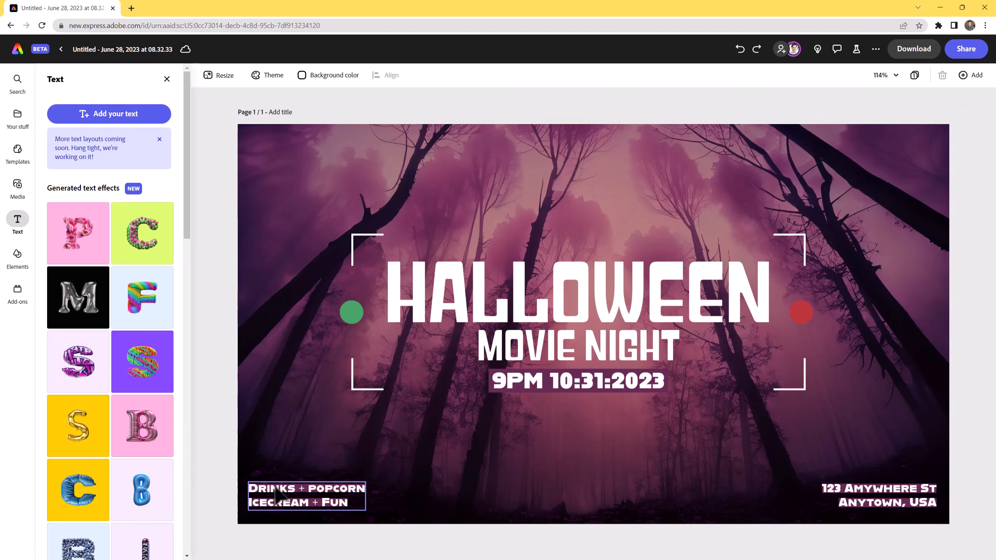
drag(274, 487, 277, 487)
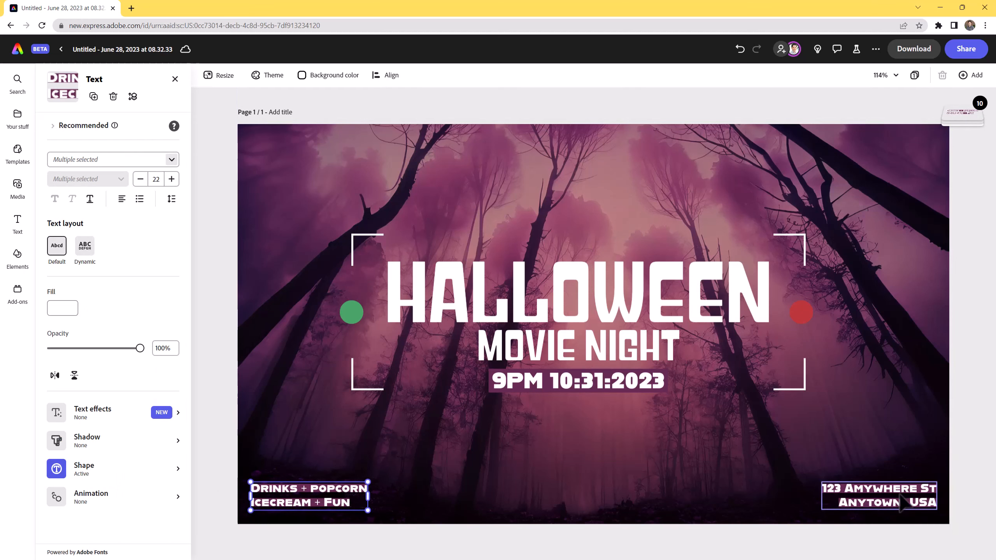
shift+click(879, 495)
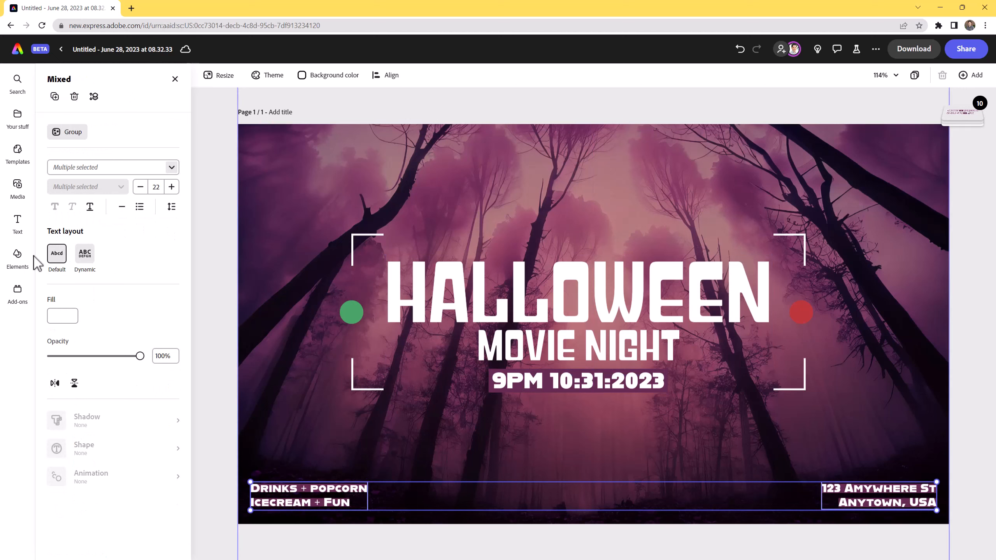
Add a solid X shape at the thumbnail's bottom centre and shrink it to about the height of the two-line corner texts.
click(22, 261)
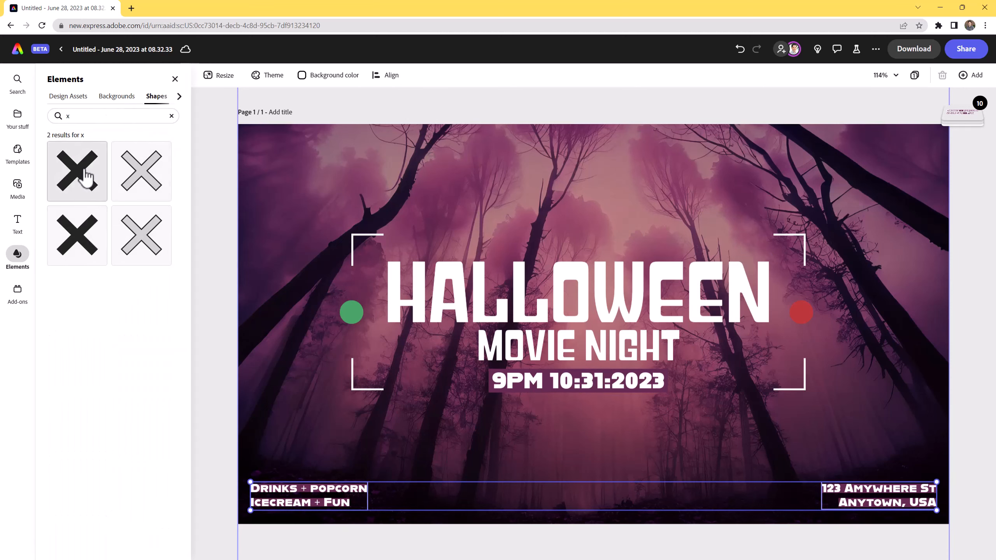
drag(86, 177, 589, 491)
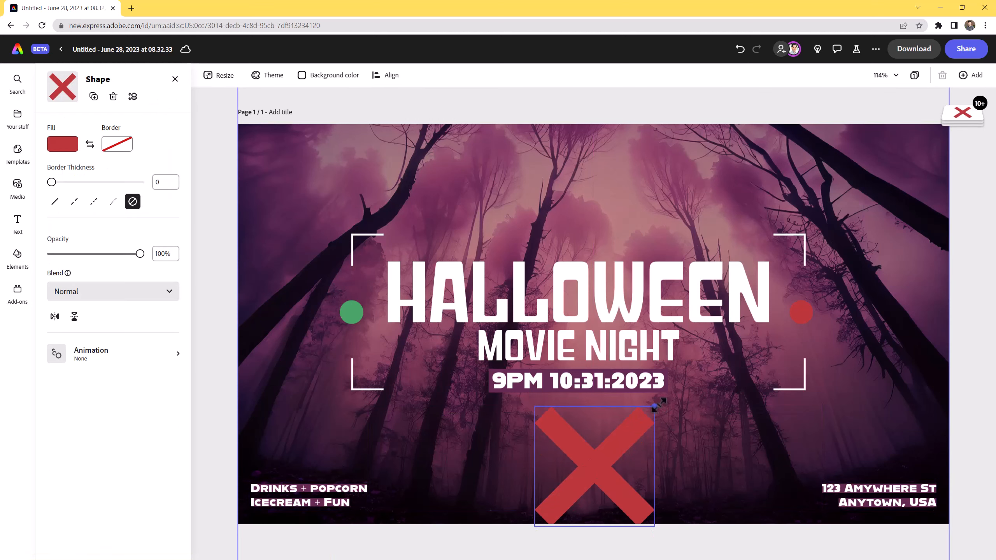
drag(655, 407, 580, 493)
click(607, 499)
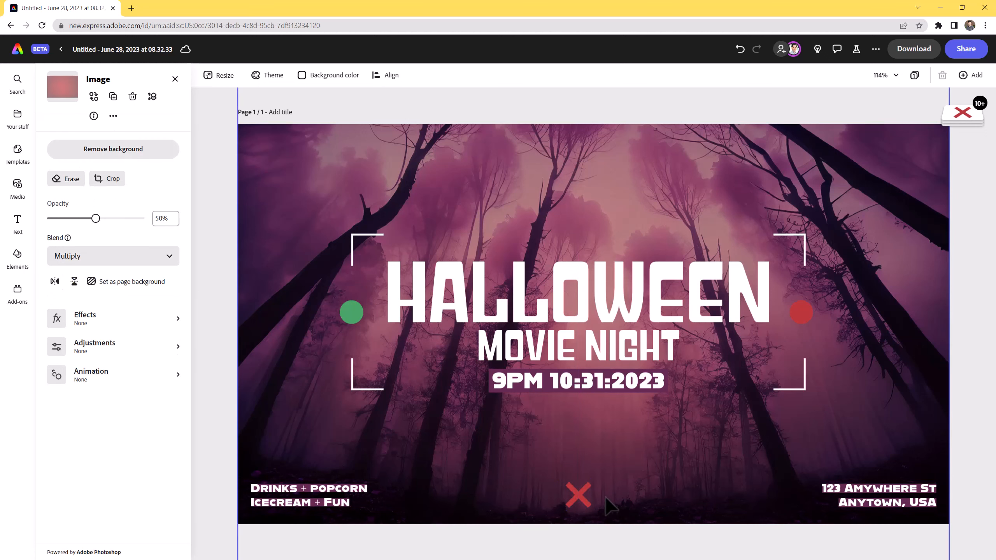
shift+click(581, 497)
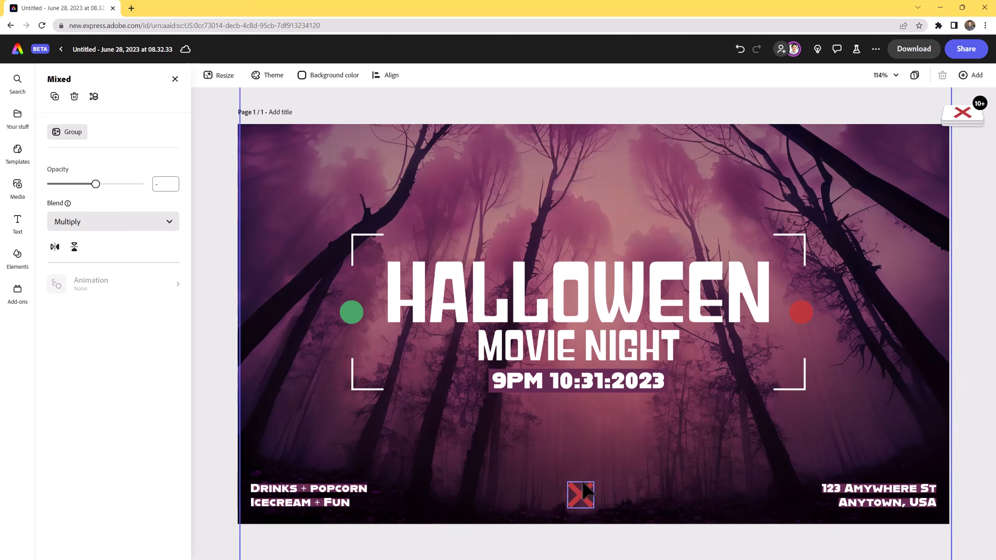
click(234, 285)
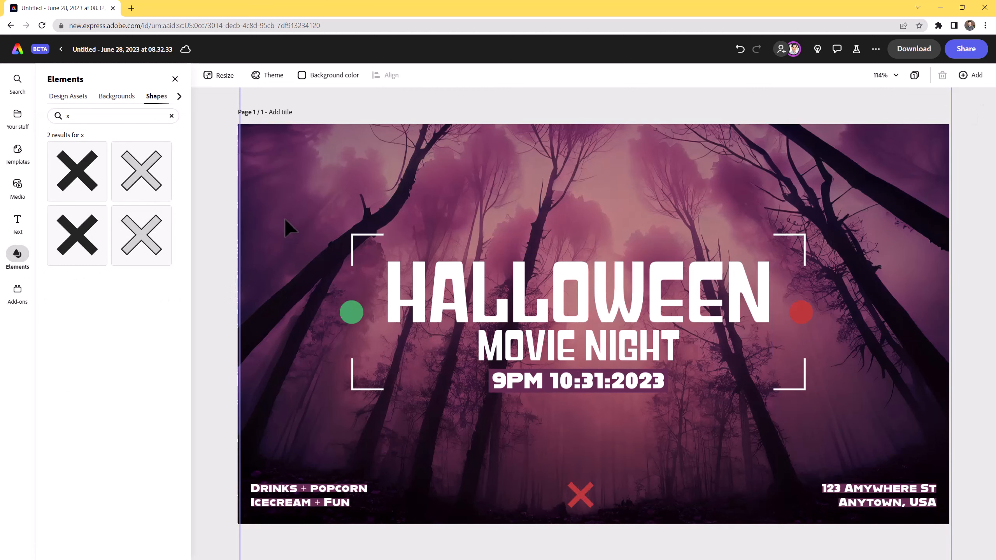
click(249, 235)
drag(284, 176, 278, 176)
key(ctrl+z)
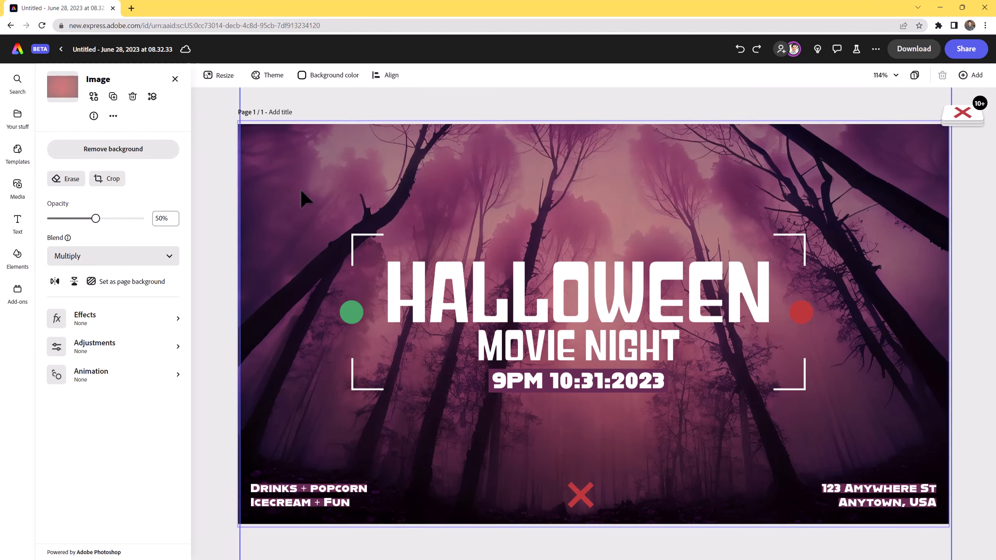
Select the 50% Multiply overlay image in the layer stack and extend its upper-left corner beyond the page edge.
mouse_move(967, 126)
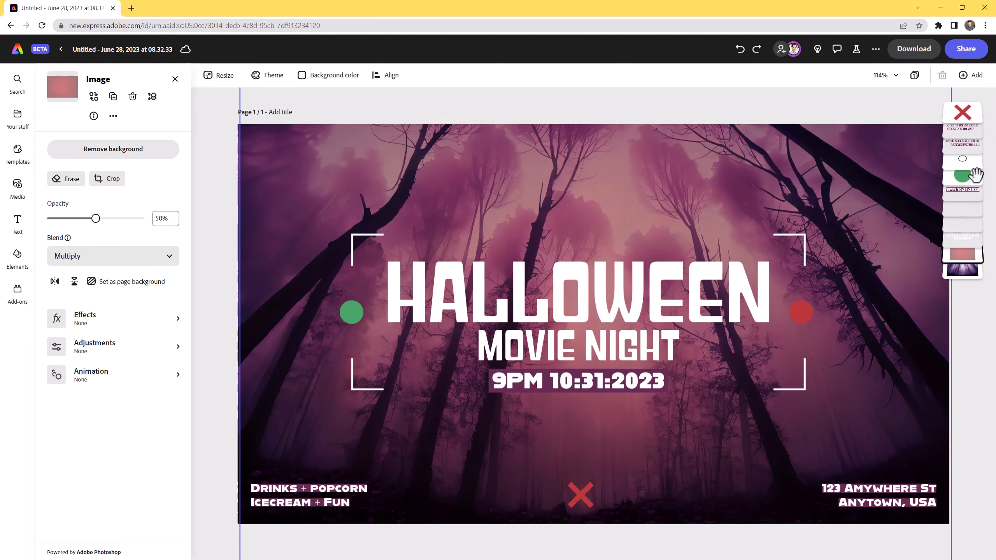
click(966, 289)
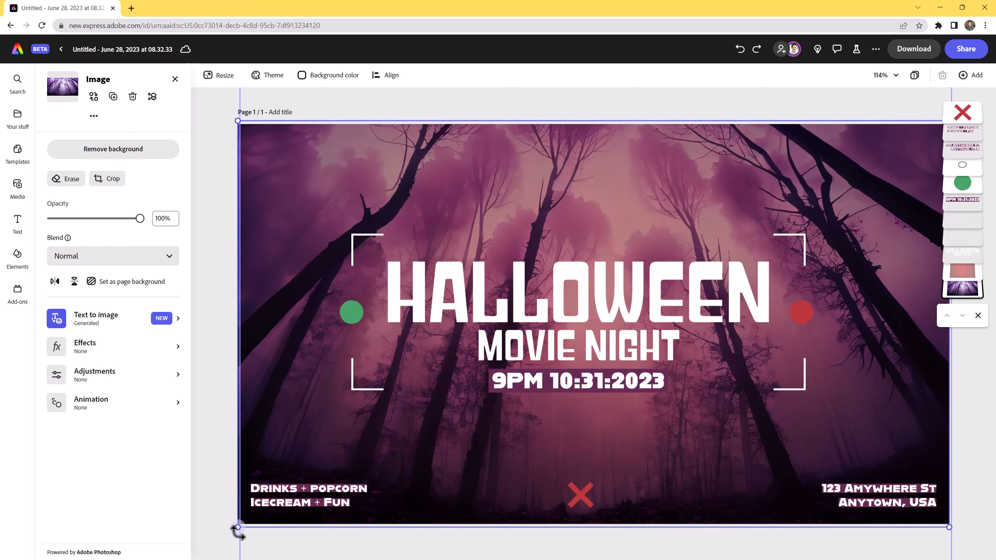
click(963, 271)
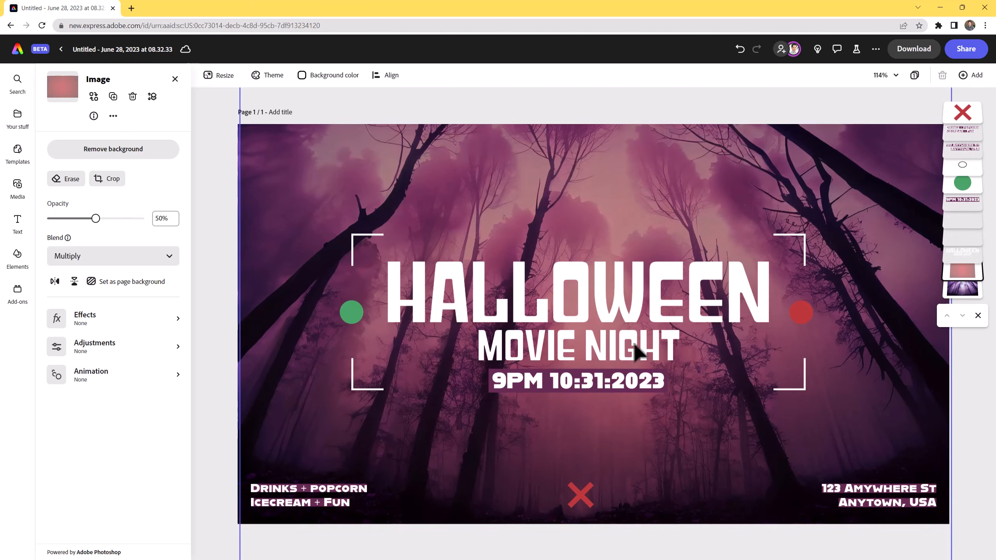
scroll(267, 105, down, 3)
scroll(266, 103, up, 1)
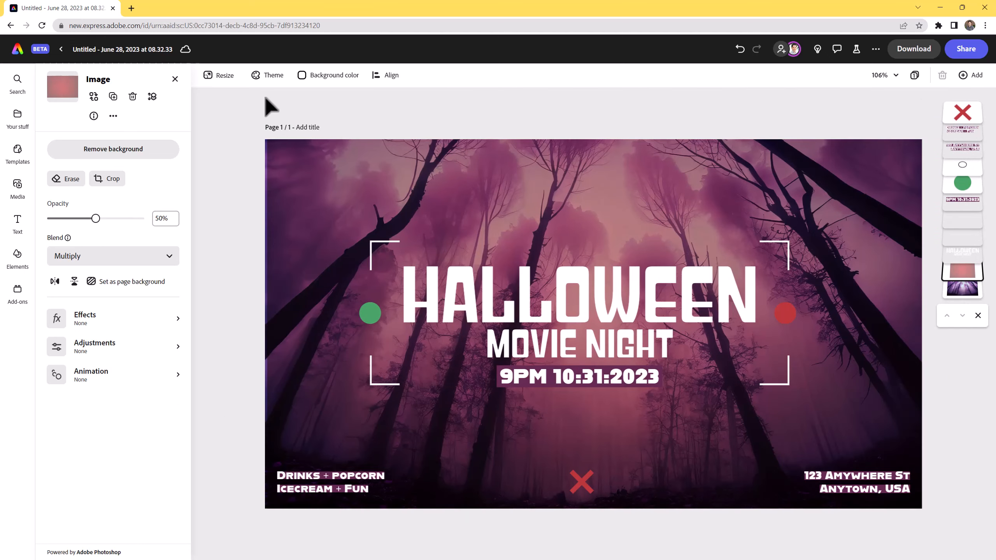
drag(266, 102, 260, 96)
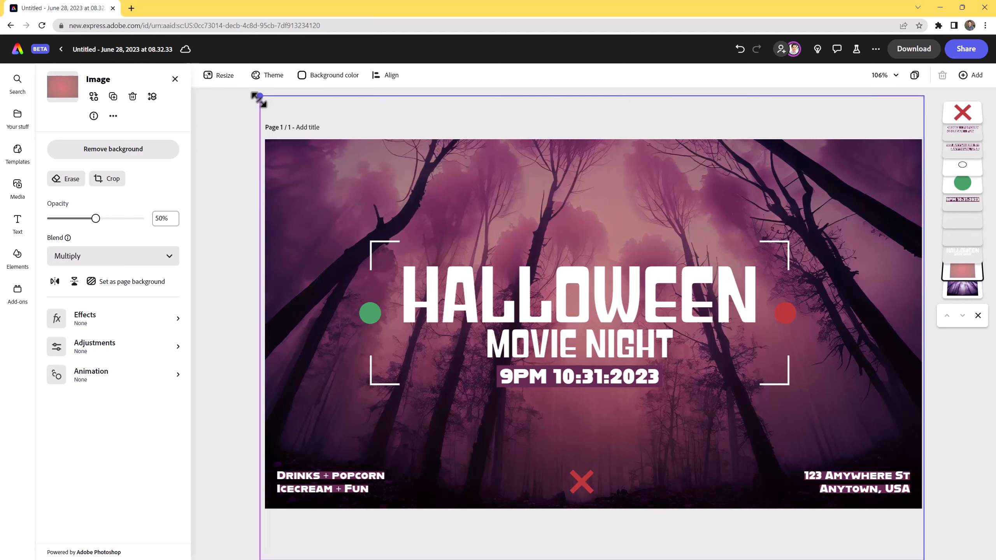
scroll(288, 154, down, 2)
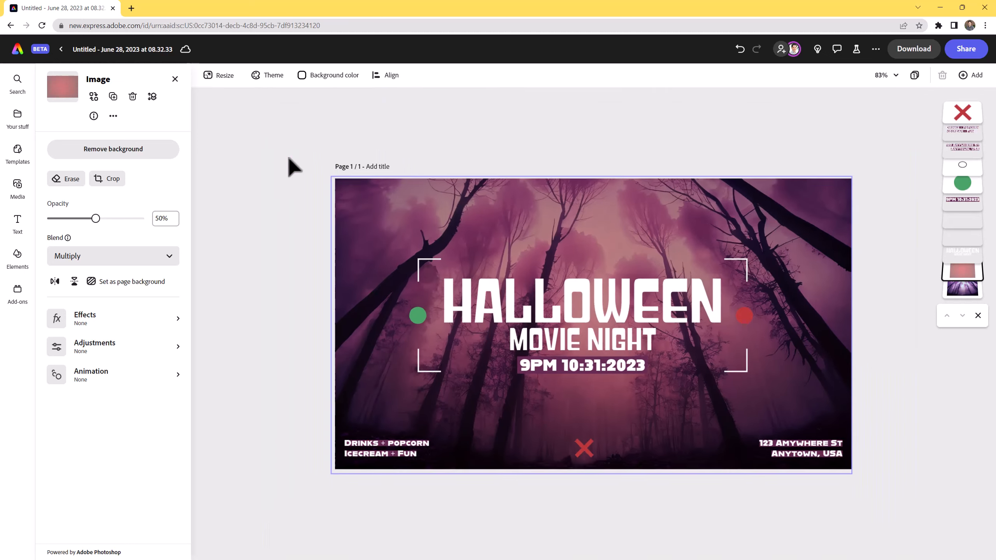
scroll(289, 157, up, 3)
scroll(289, 158, down, 2)
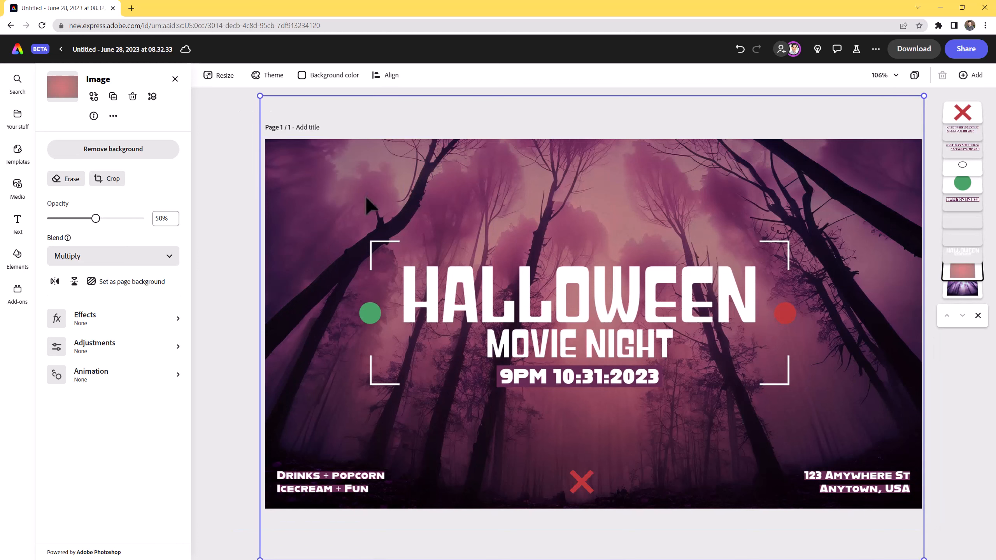
click(975, 488)
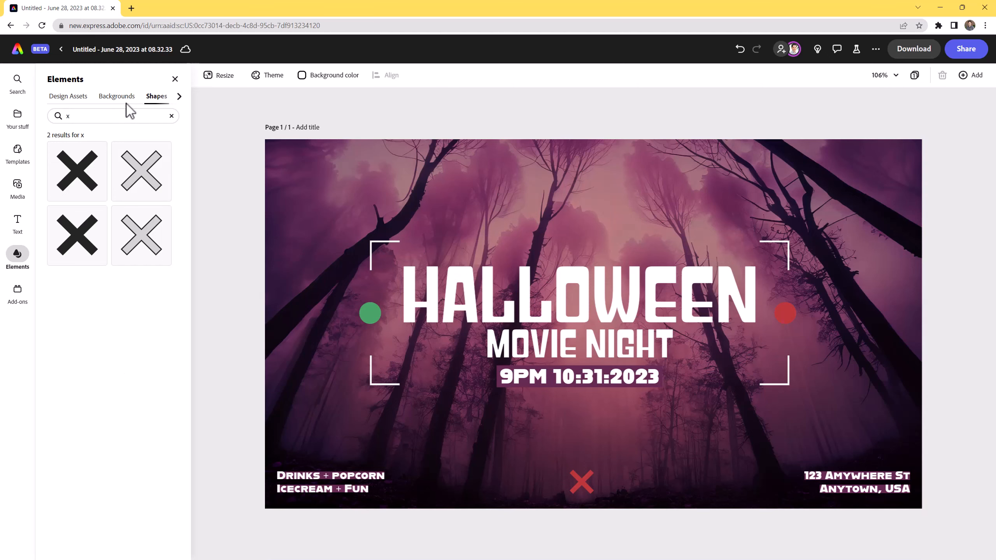
click(175, 79)
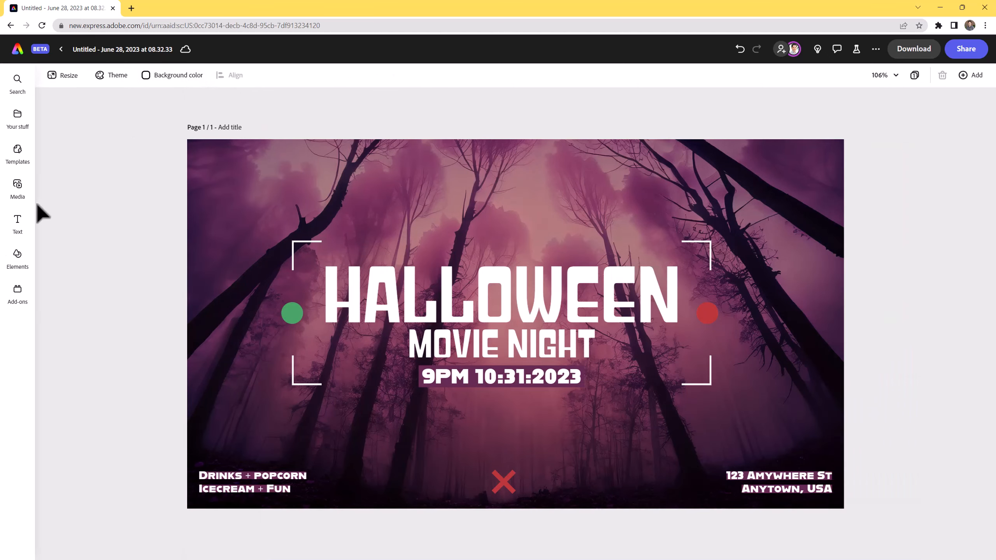
Search the shapes for "line" and add the plain straight horizontal line to the thumbnail.
click(17, 255)
drag(95, 117, 50, 112)
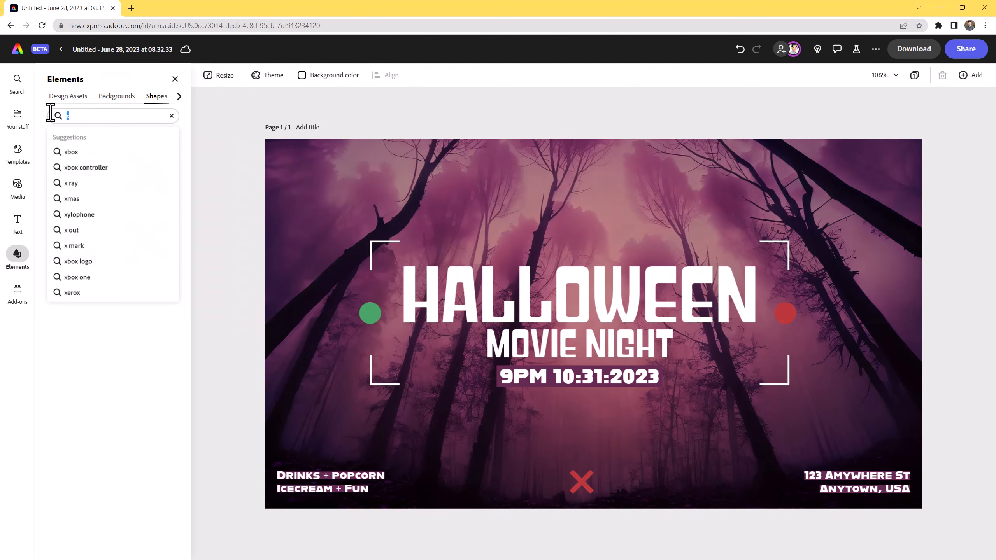
text(line)
key(Return)
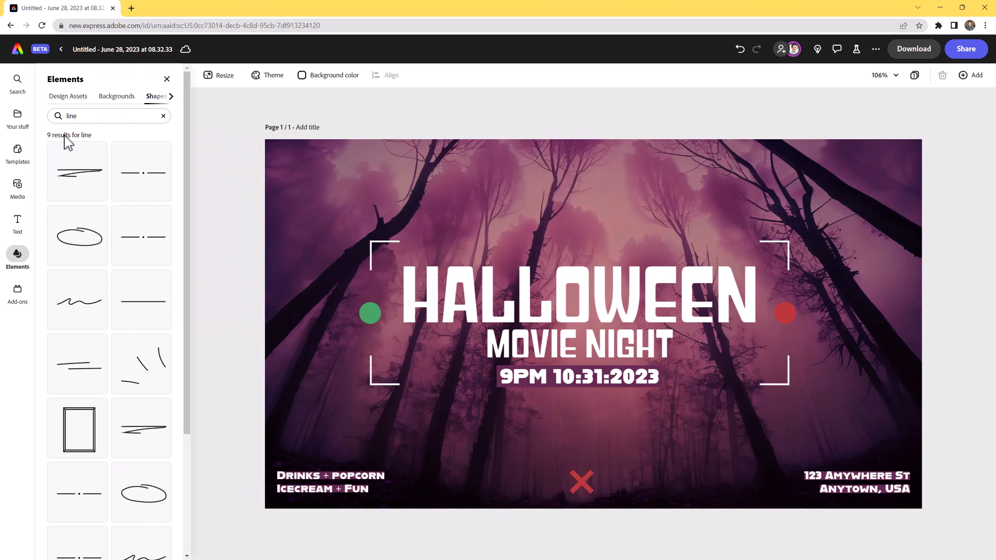
scroll(104, 352, down, 4)
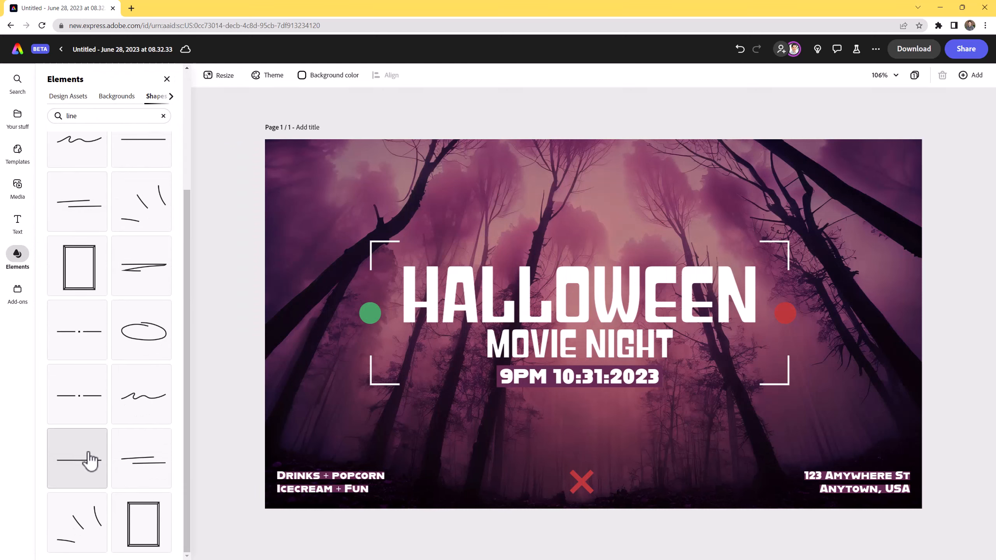
click(74, 461)
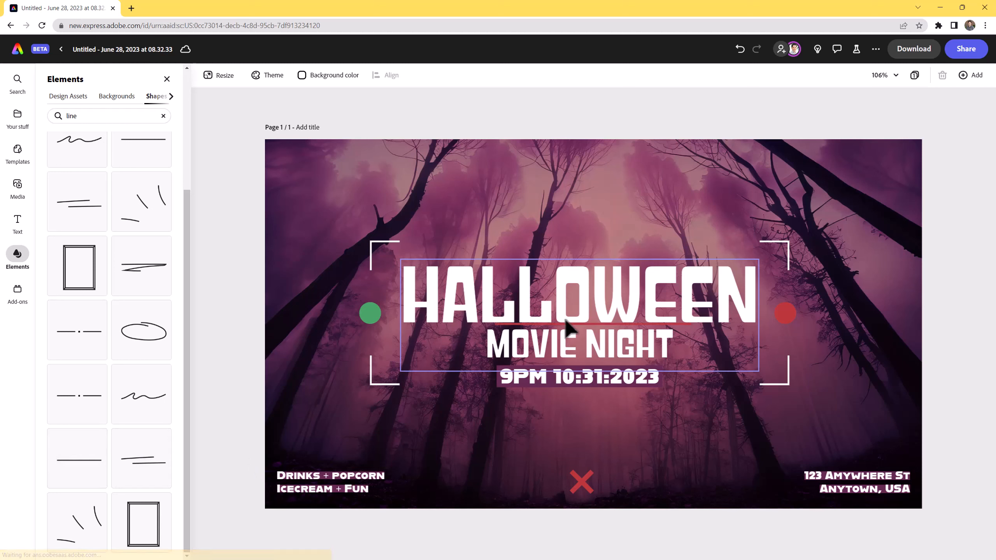
Undo the accidental title move, select the red line in the layer stack and move it to the thumbnail's upper-right corner.
drag(598, 322, 627, 291)
key(ctrl+z)
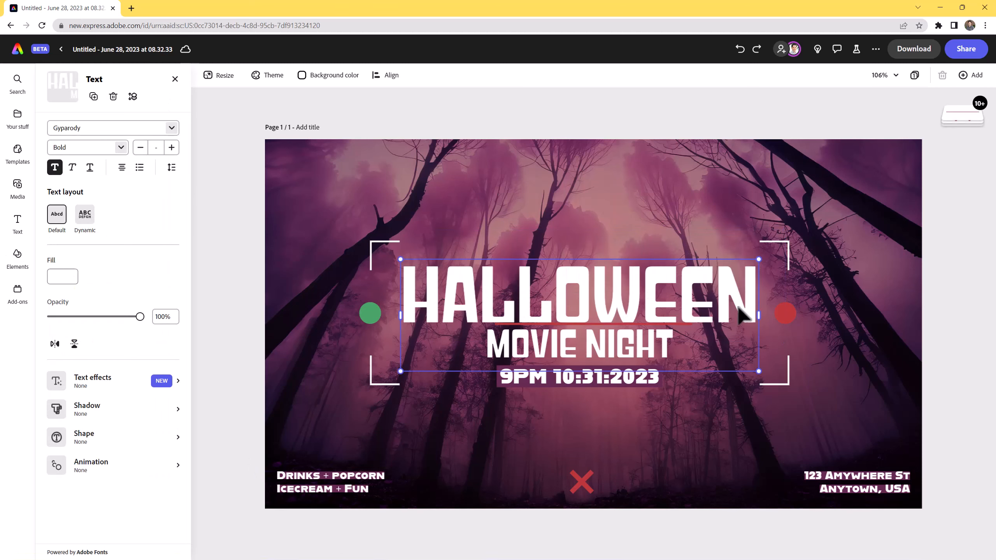
click(962, 118)
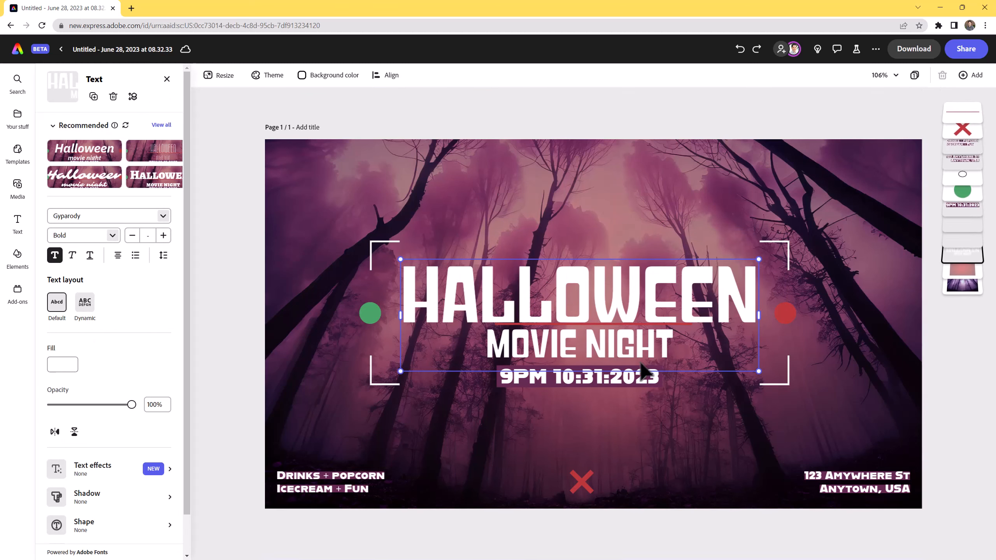
click(963, 112)
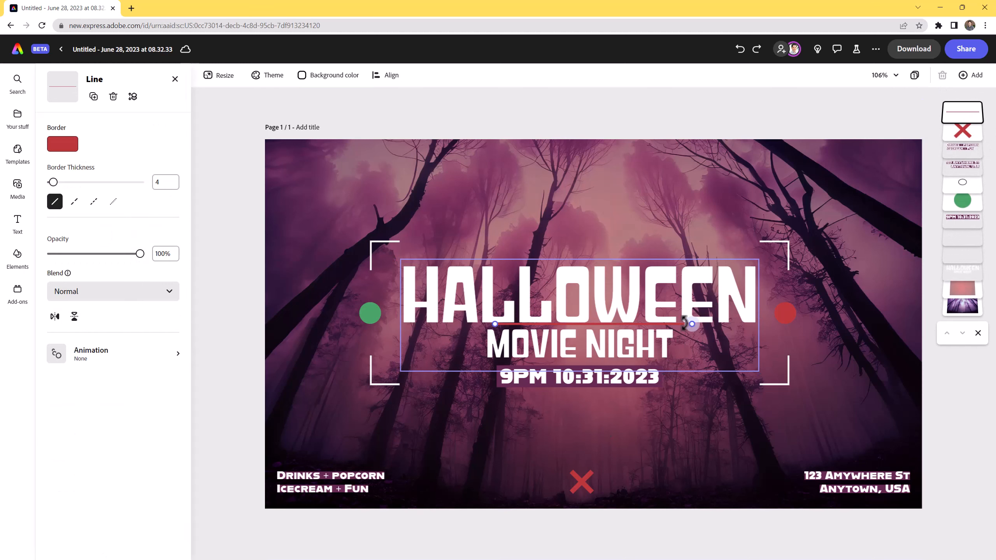
drag(677, 324, 897, 155)
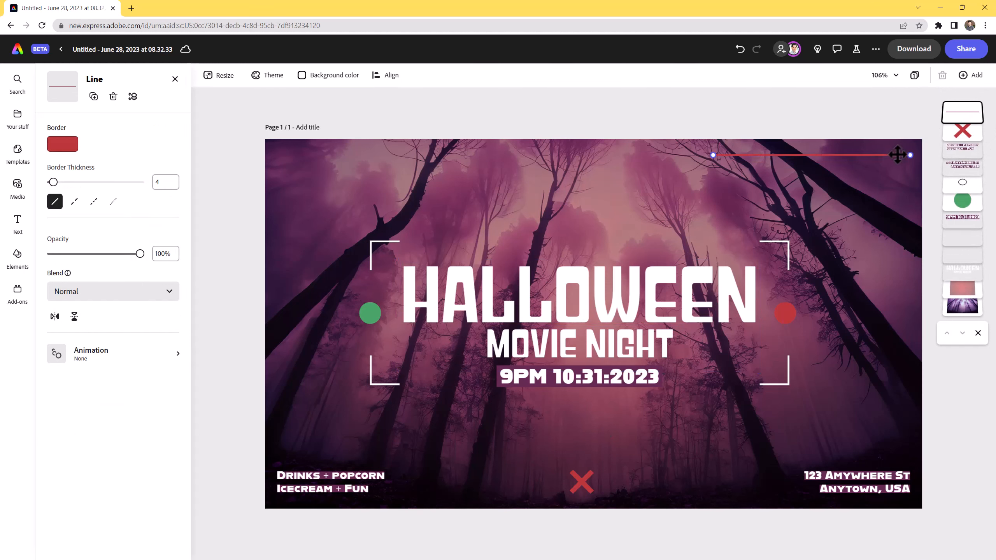
Give the upper-right line a dashed style and change its colour to white.
click(94, 202)
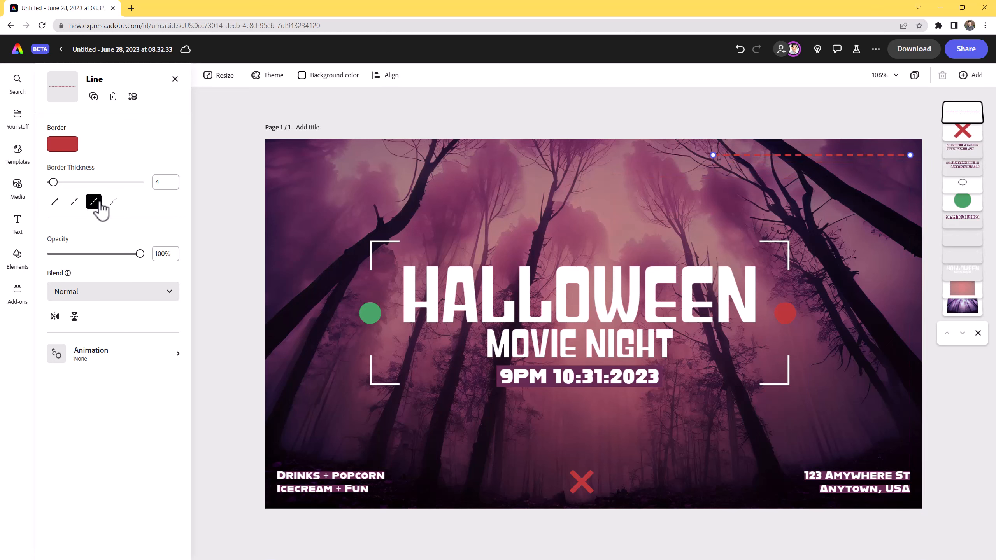
click(61, 145)
click(126, 101)
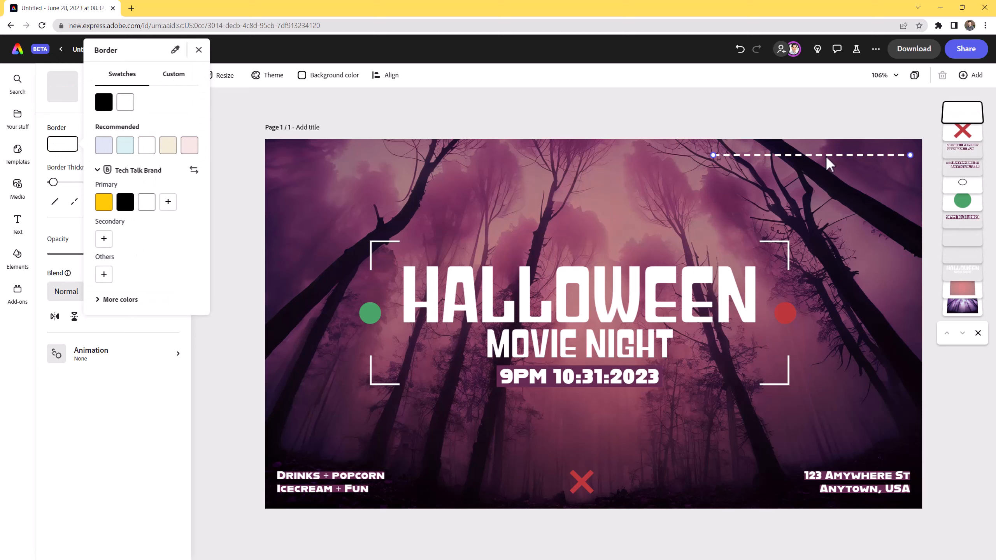
click(813, 157)
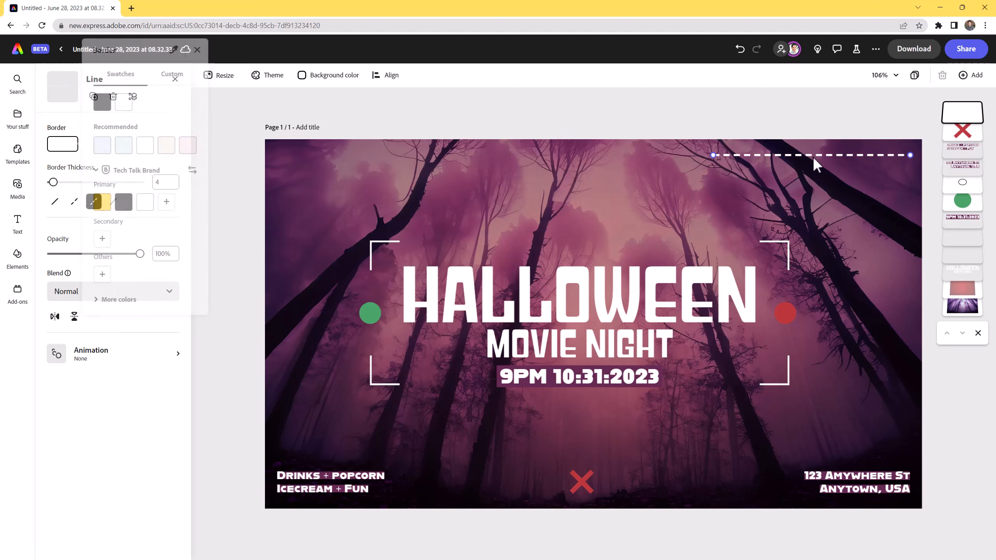
Duplicate the white dashed line, turn the copy vertical and place it along the thumbnail's upper-left edge.
click(813, 158)
click(814, 155)
click(814, 156)
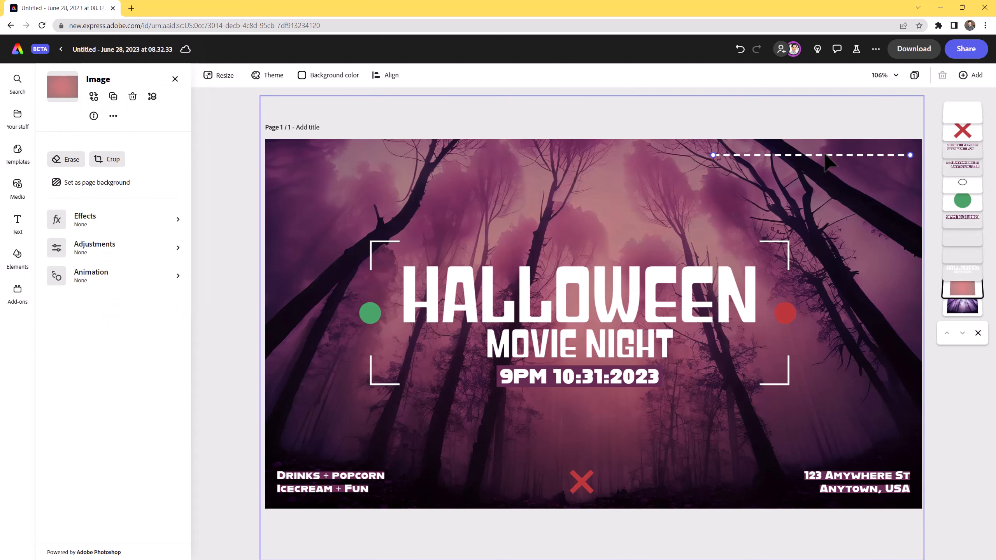
click(874, 156)
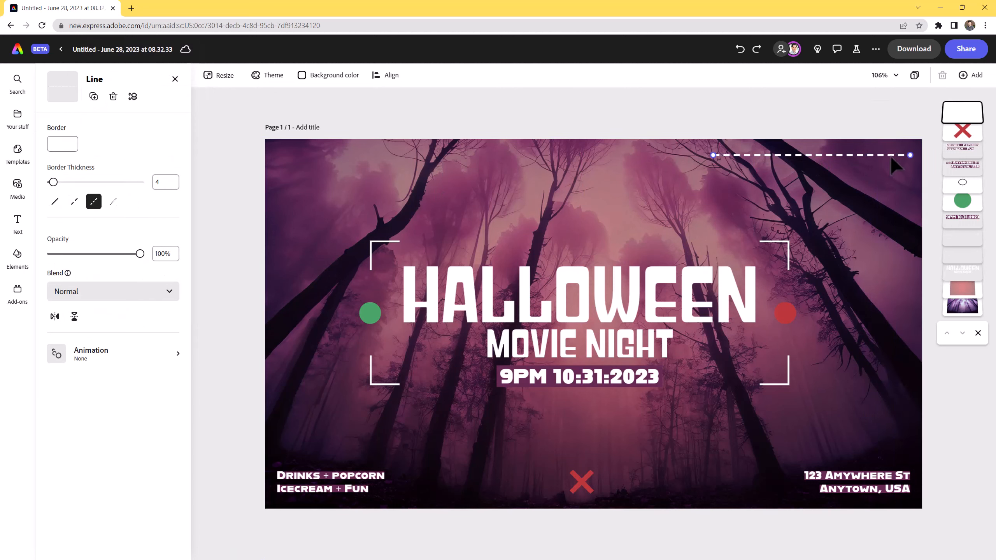
drag(891, 156, 386, 266)
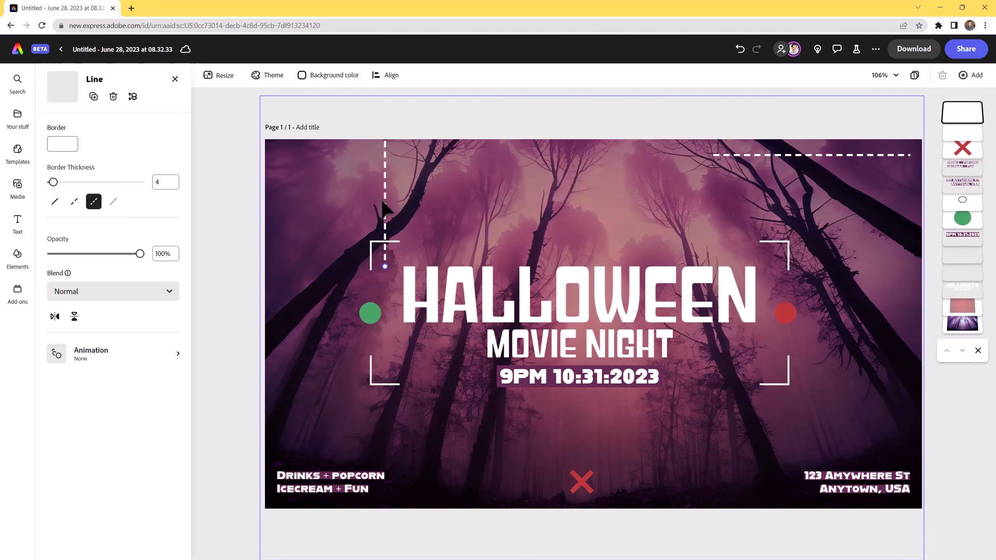
click(386, 191)
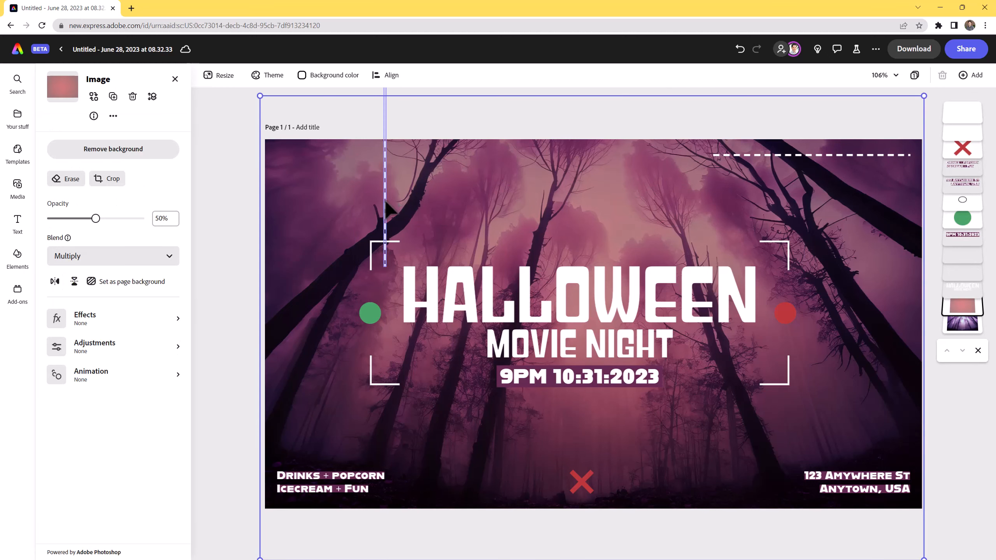
click(386, 208)
drag(386, 208, 288, 335)
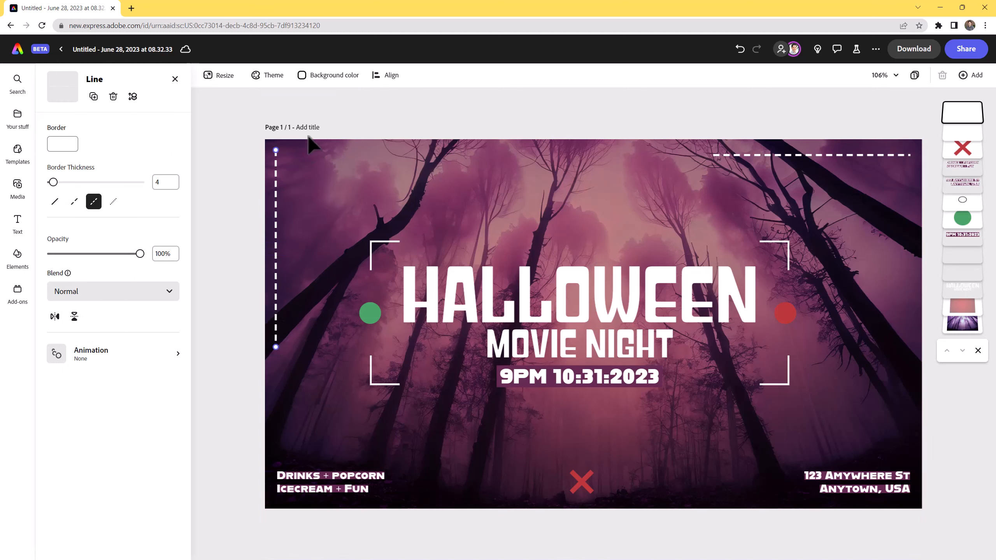
Shorten the vertical dashed line to about a third of its length and place it in the thumbnail's upper-left corner.
drag(276, 149, 277, 277)
drag(277, 311, 280, 195)
click(414, 108)
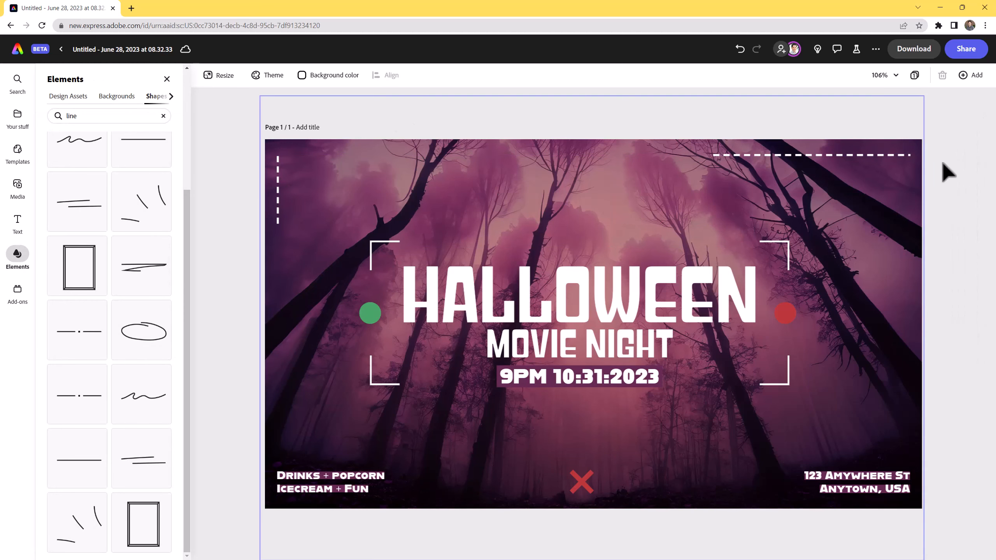
Rename the project as HalloweenMovieNight.
click(899, 155)
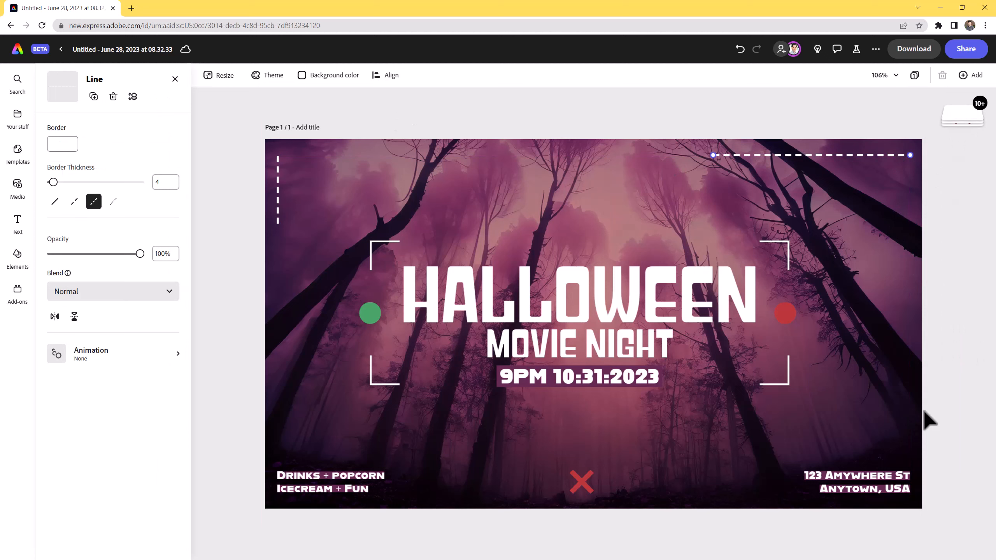
click(105, 49)
text(H)
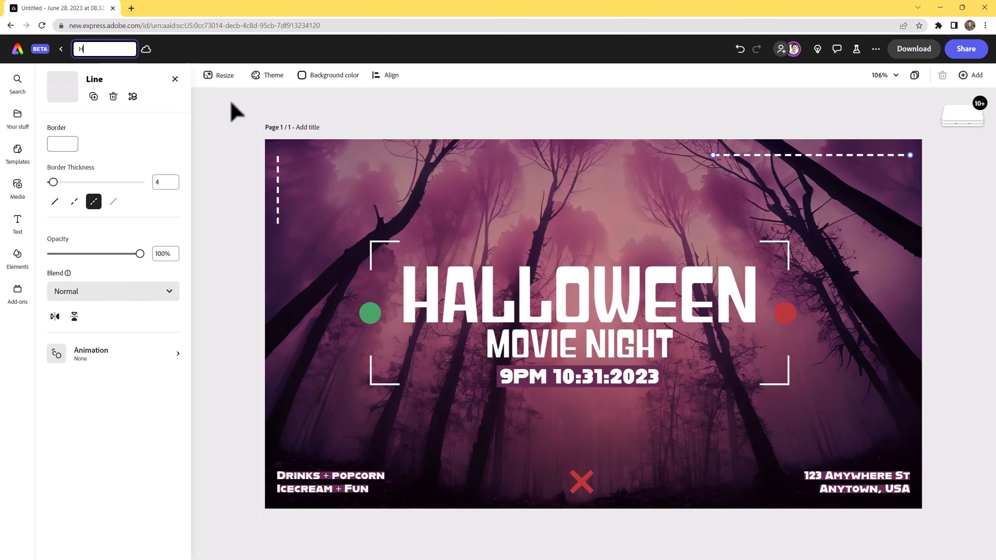
text(alloweeSMovieNight)
key(Return)
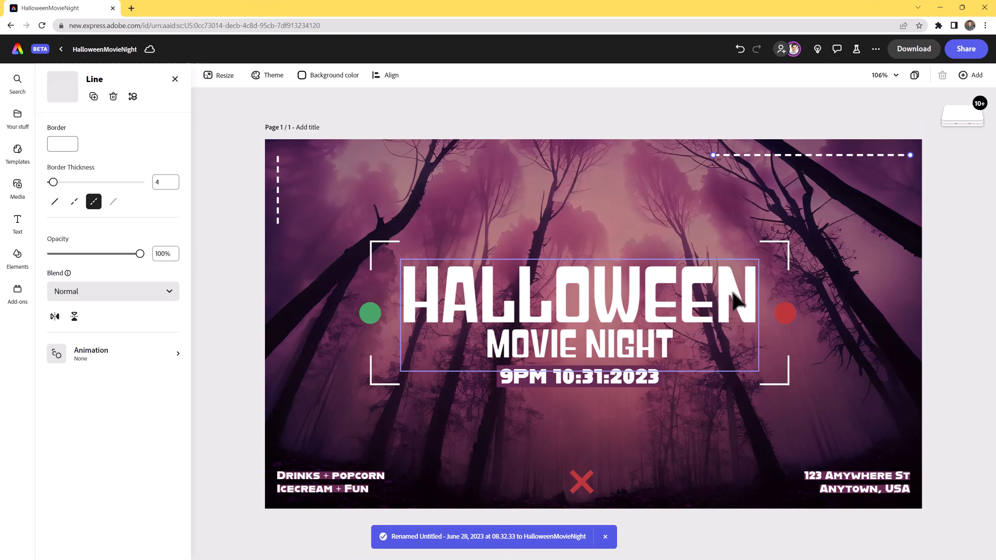
Create resized duplicates of the thumbnail for the Instagram square post and Instagram story formats.
click(222, 76)
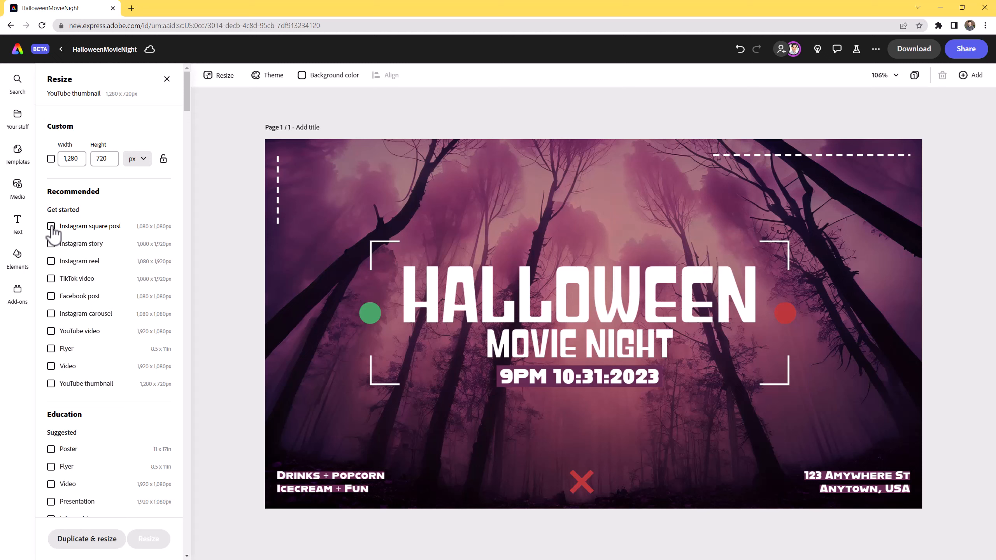
click(51, 227)
click(51, 244)
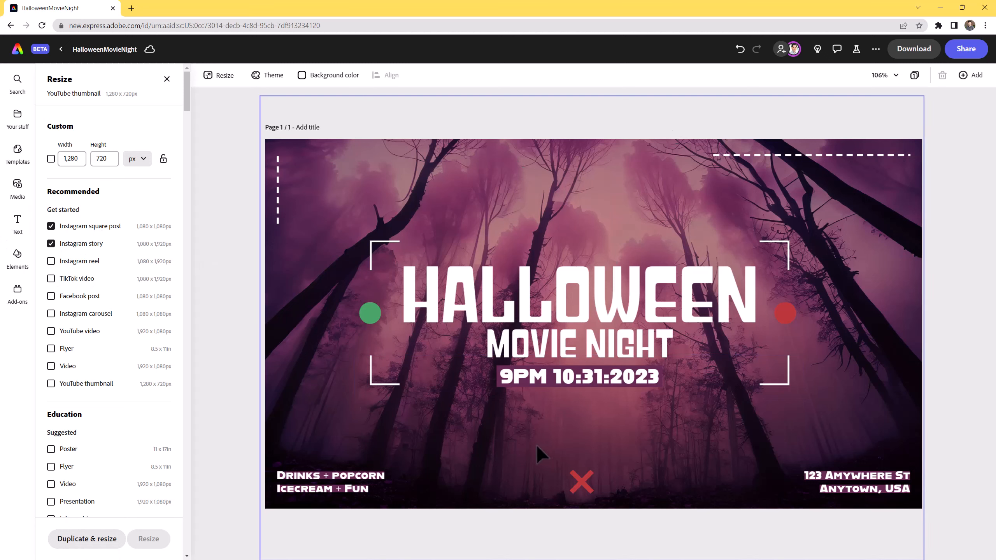
click(86, 543)
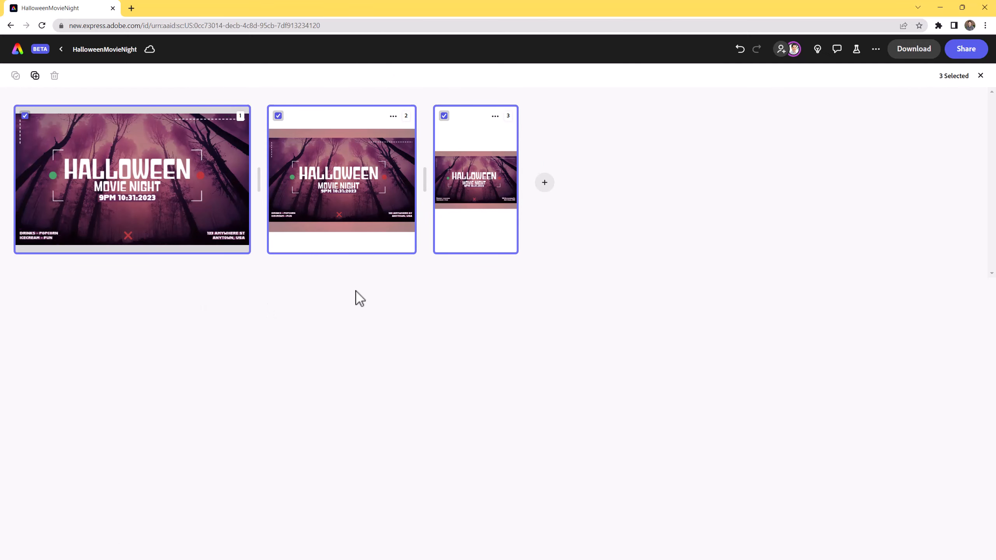
On page 1, shift the title, brackets, dots and date slightly right as one selection, and move the X beneath them to match.
double_click(173, 184)
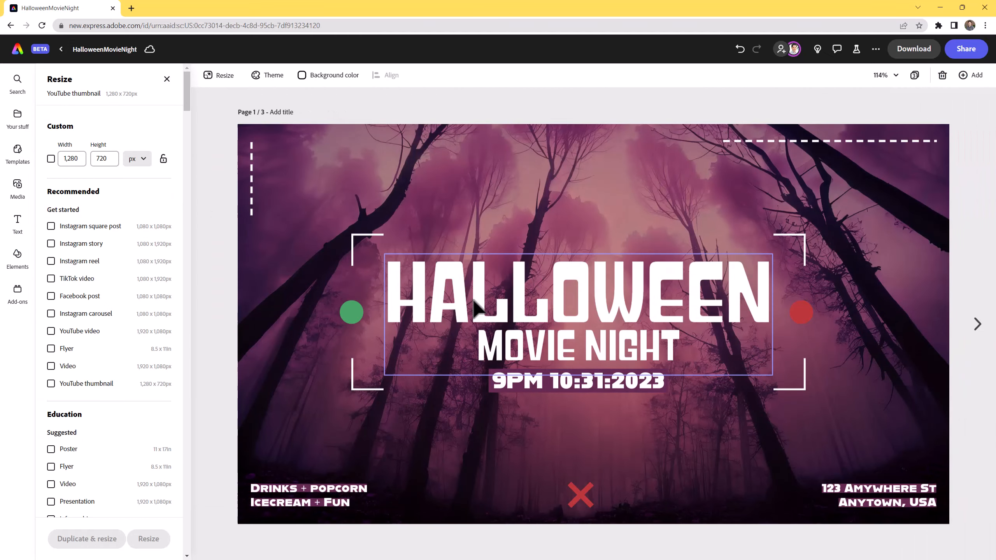
click(355, 237)
shift+click(351, 312)
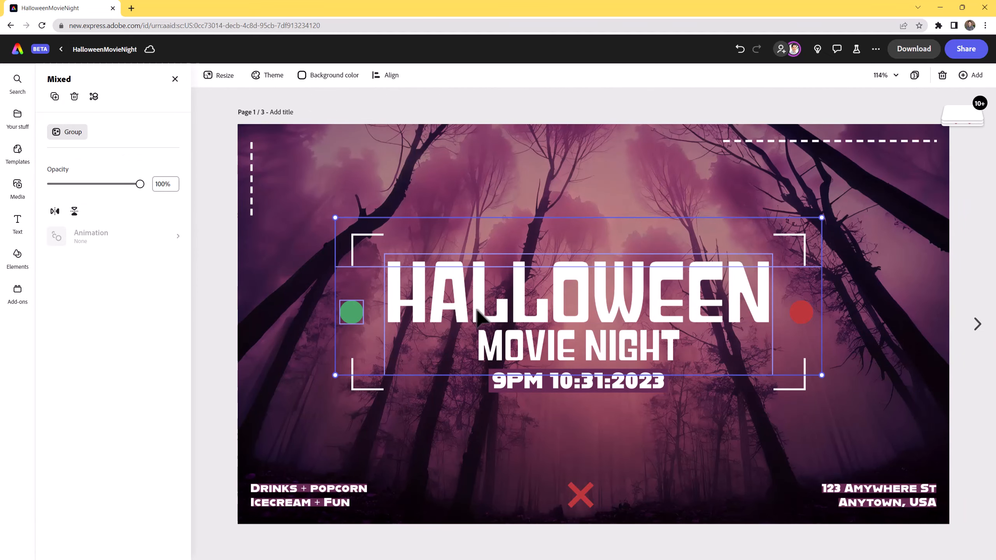
shift+click(586, 389)
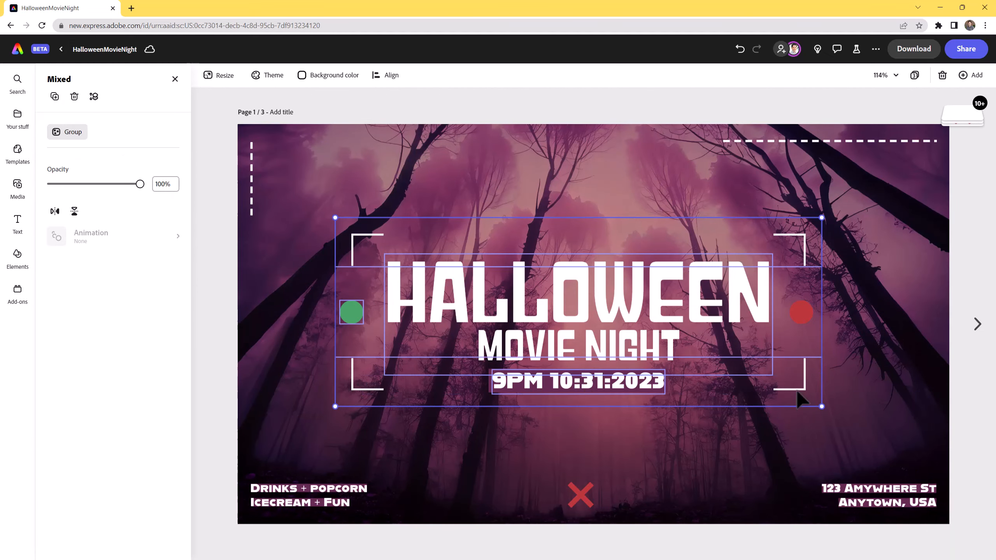
shift+click(799, 300)
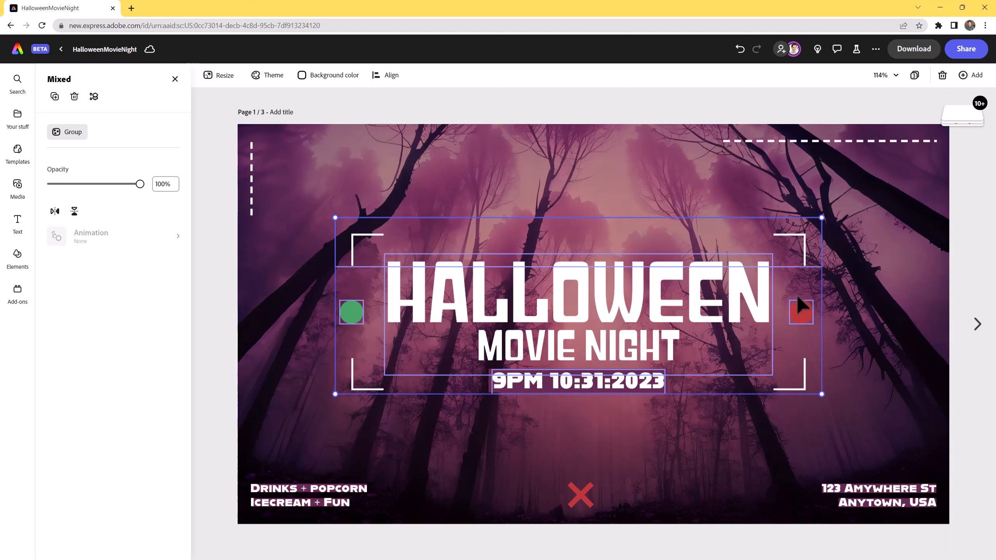
shift+click(803, 381)
shift+click(803, 381)
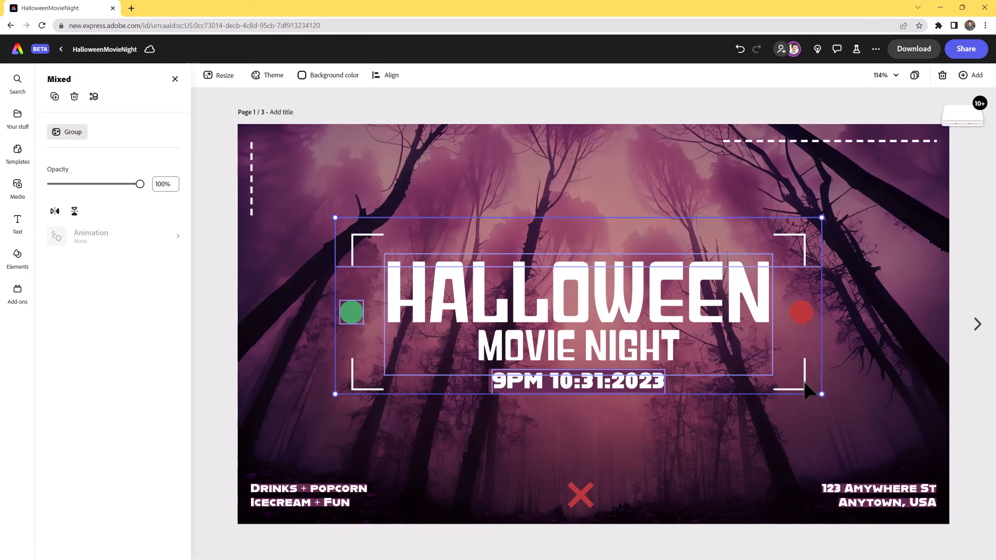
shift+click(803, 312)
drag(607, 306, 615, 305)
drag(581, 499, 587, 499)
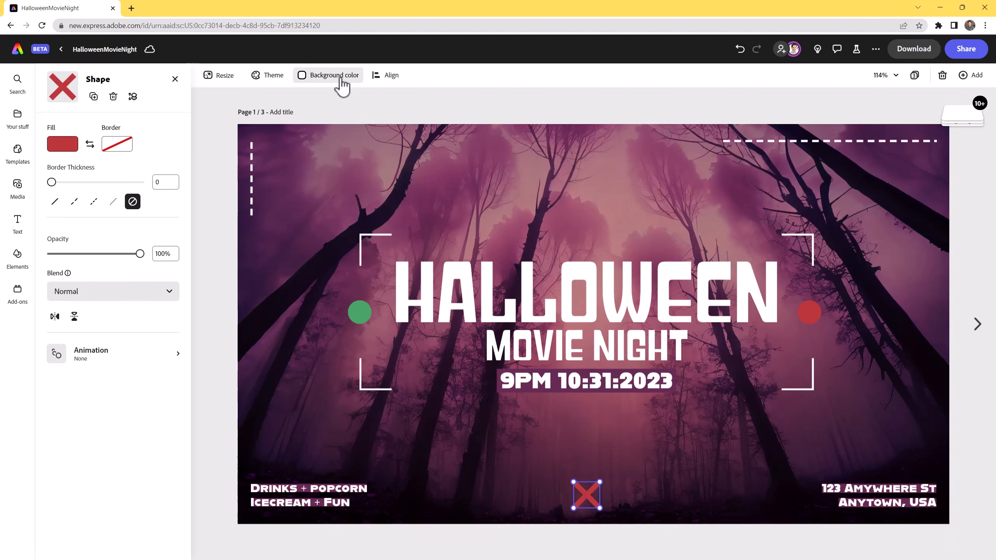
Go to page 2, the Instagram square post version, for editing.
click(914, 75)
click(367, 207)
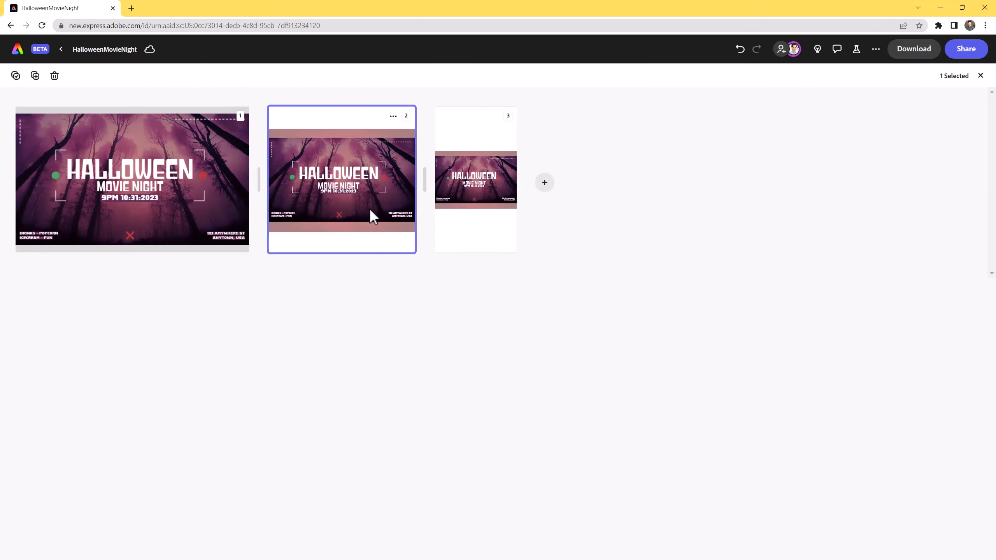
double_click(369, 207)
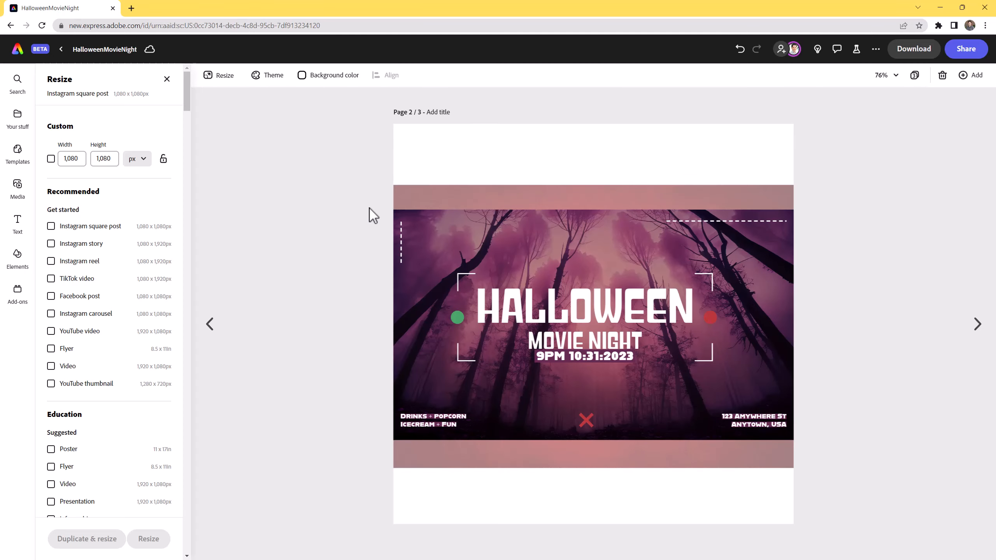
Enlarge the semi-transparent pink overlay so it covers the whole square page.
click(424, 229)
drag(393, 185, 297, 95)
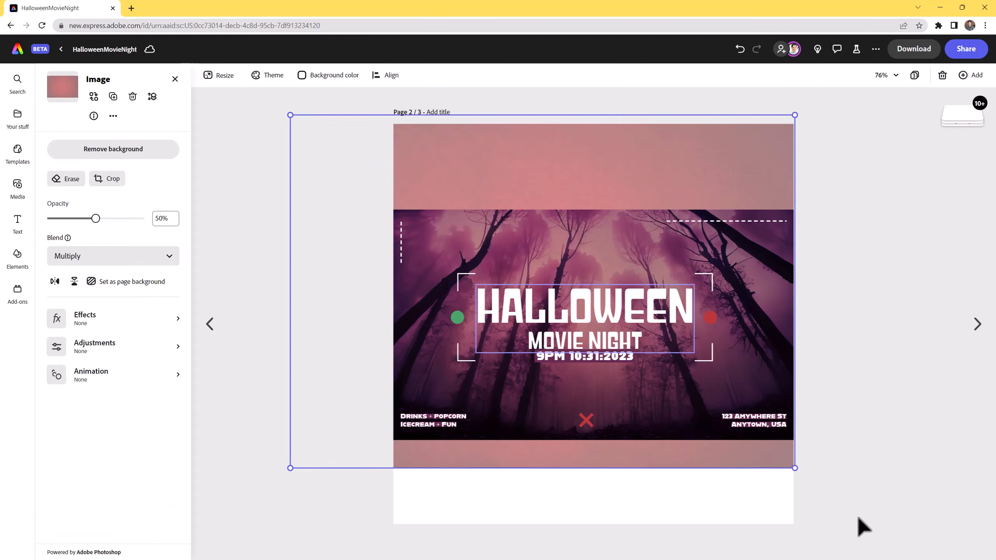
drag(796, 471, 885, 531)
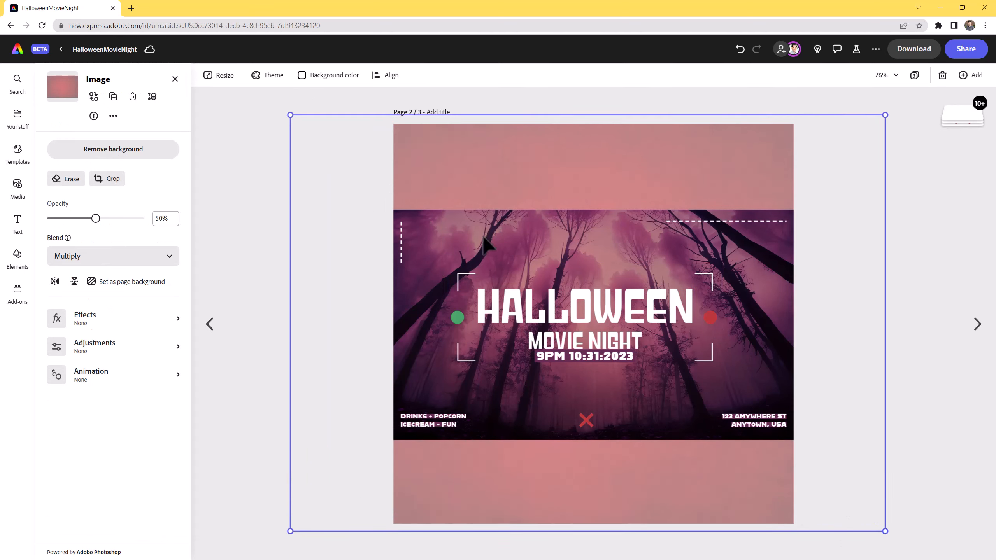
Enlarge the forest background image beneath the overlay and position it to fill the whole square page.
mouse_move(961, 114)
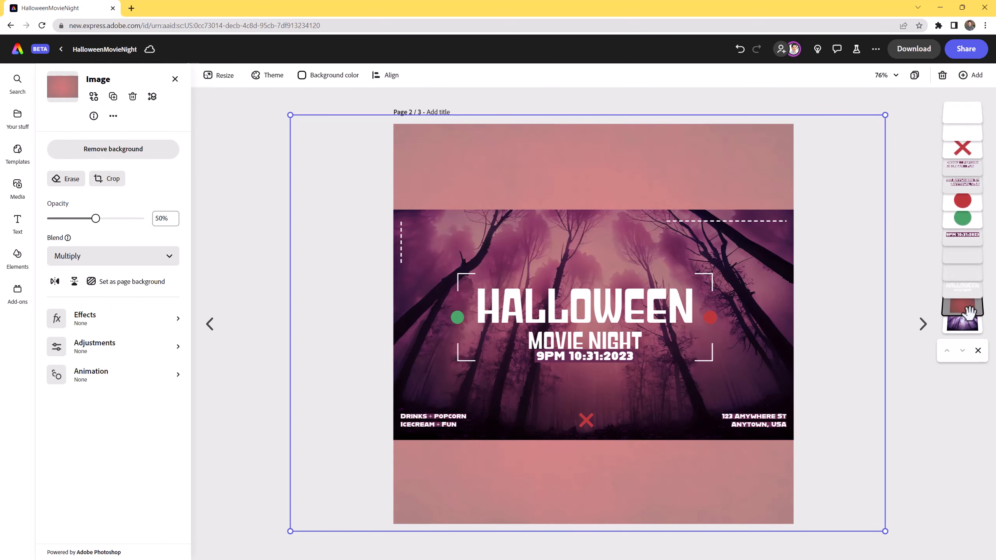
click(962, 323)
drag(391, 210, 259, 61)
drag(796, 442, 934, 547)
mouse_move(911, 498)
mouse_down()
mouse_move(810, 487)
mouse_move(943, 487)
mouse_move(920, 488)
mouse_up()
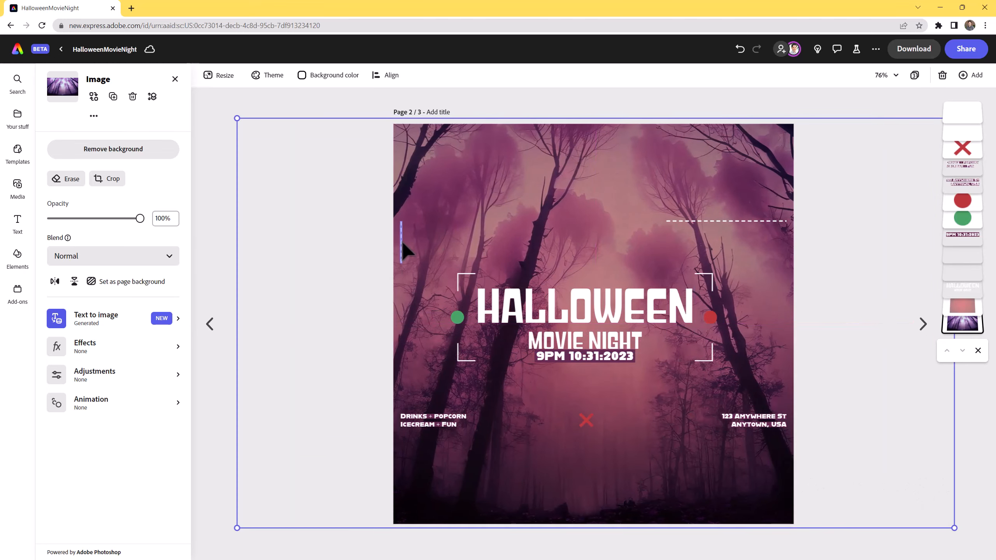
Move the vertical and horizontal dashed lines up towards the upper corners of the square page.
drag(401, 241, 396, 155)
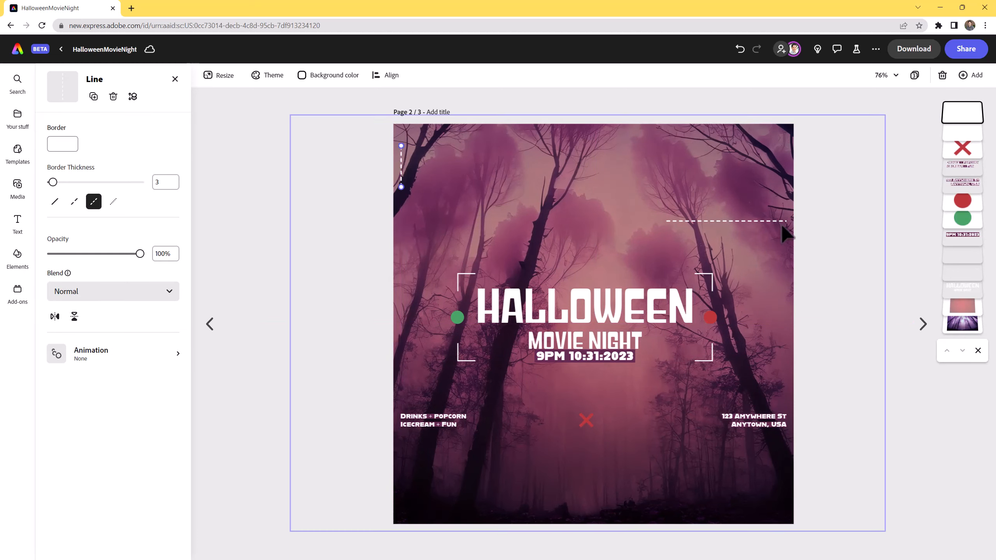
drag(758, 222, 755, 134)
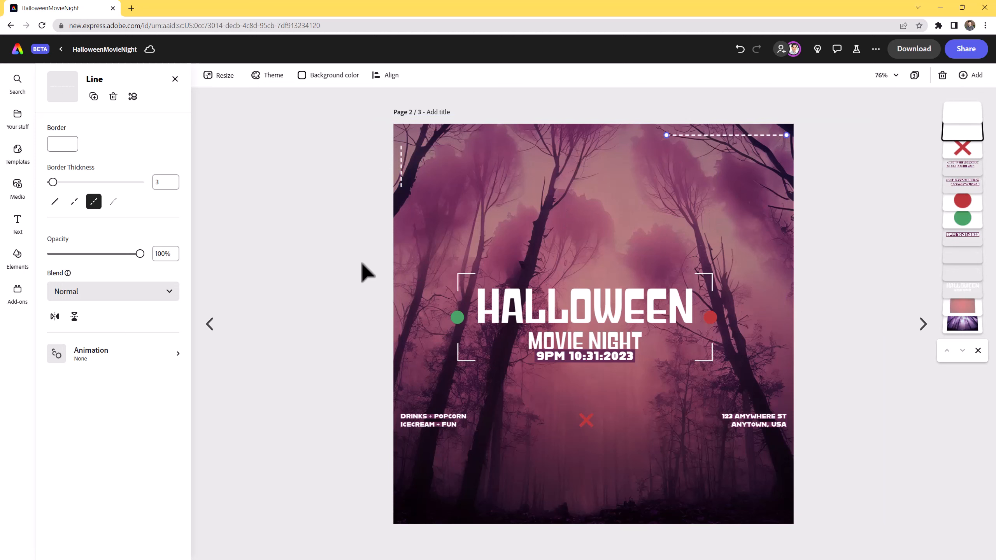
Group the title, corner brackets, two dots and date, and enlarge and centre the group on the square page.
drag(368, 273, 780, 358)
click(841, 363)
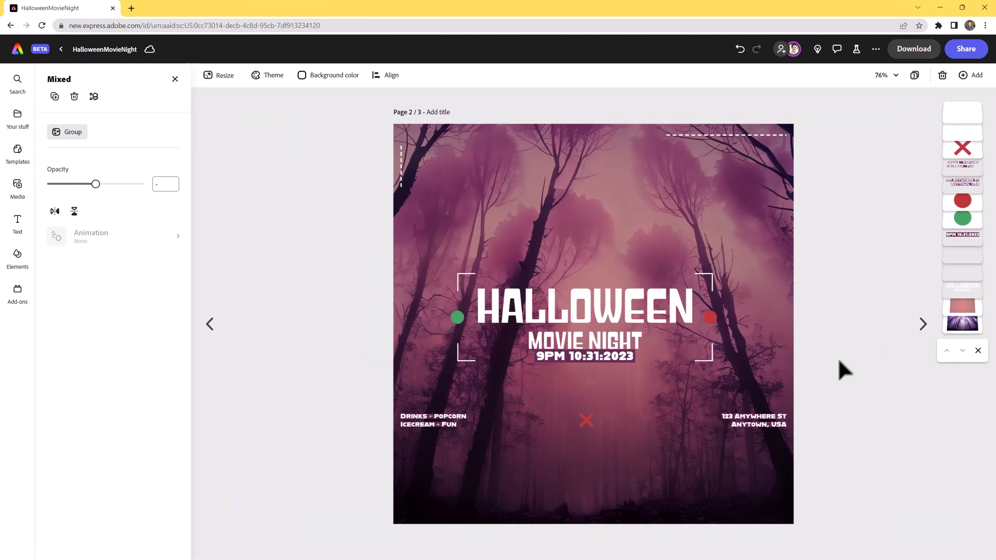
click(659, 316)
shift+click(458, 317)
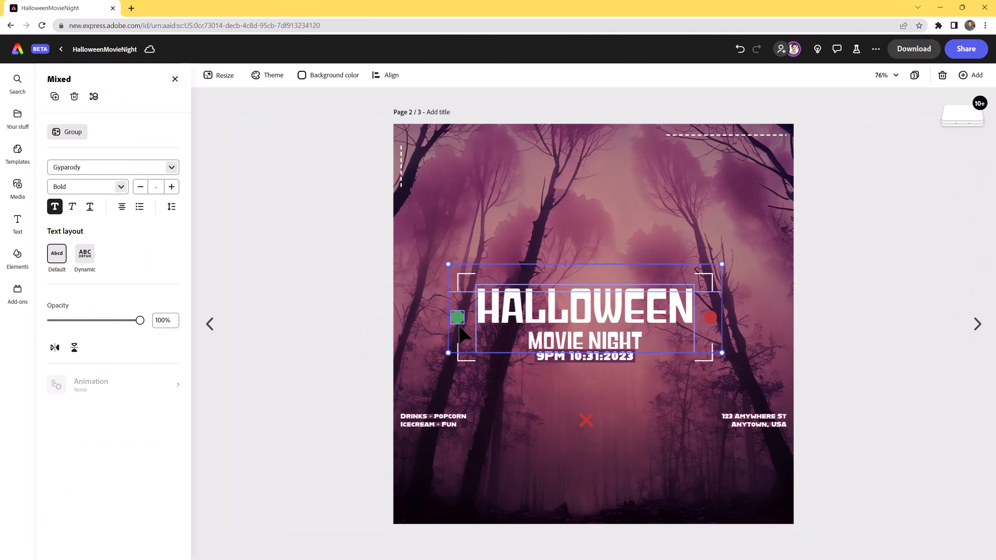
shift+click(585, 358)
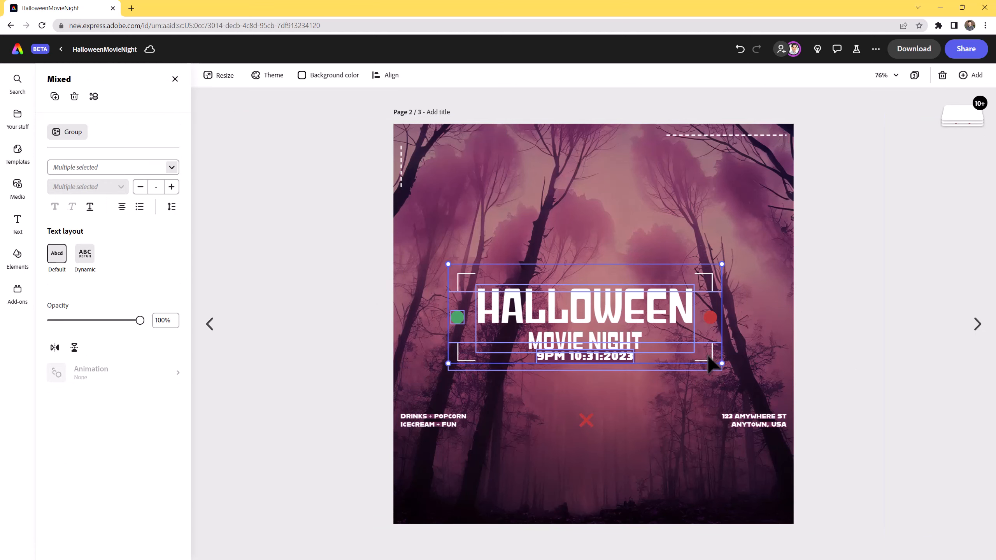
drag(594, 323, 658, 318)
key(ctrl+z)
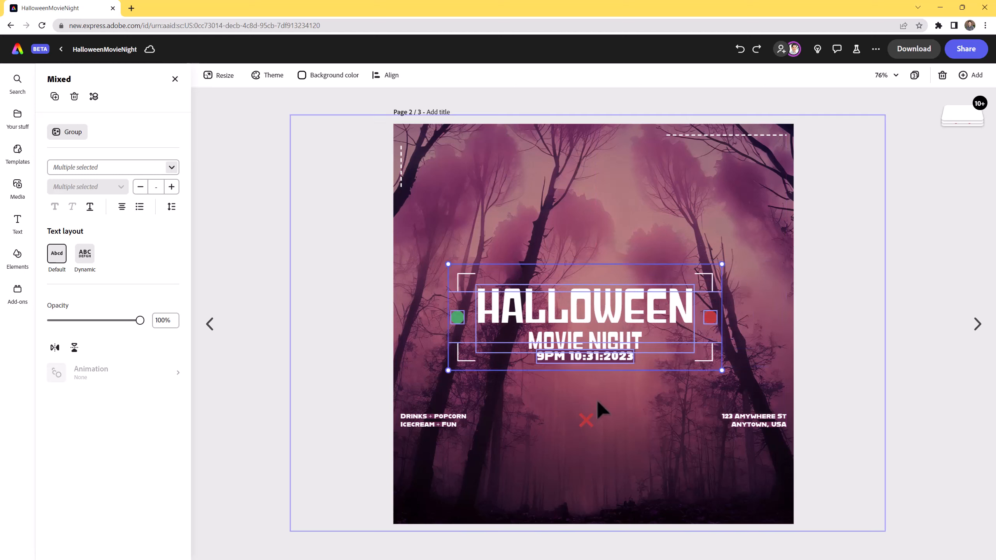
click(70, 133)
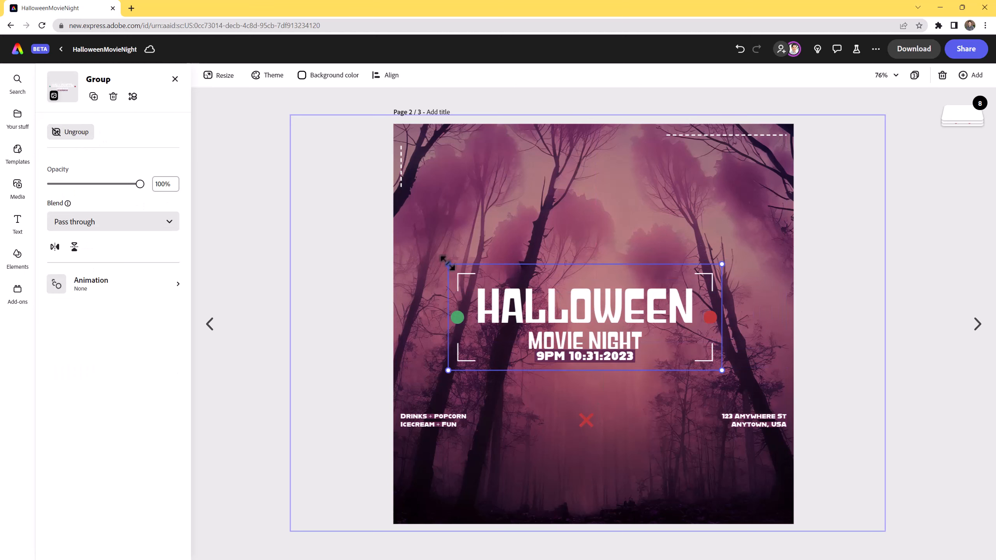
drag(448, 263, 403, 215)
drag(546, 293, 584, 294)
Lower the date line slightly below MOVIE NIGHT within the group, and place a larger red X near the page's bottom centre.
double_click(594, 354)
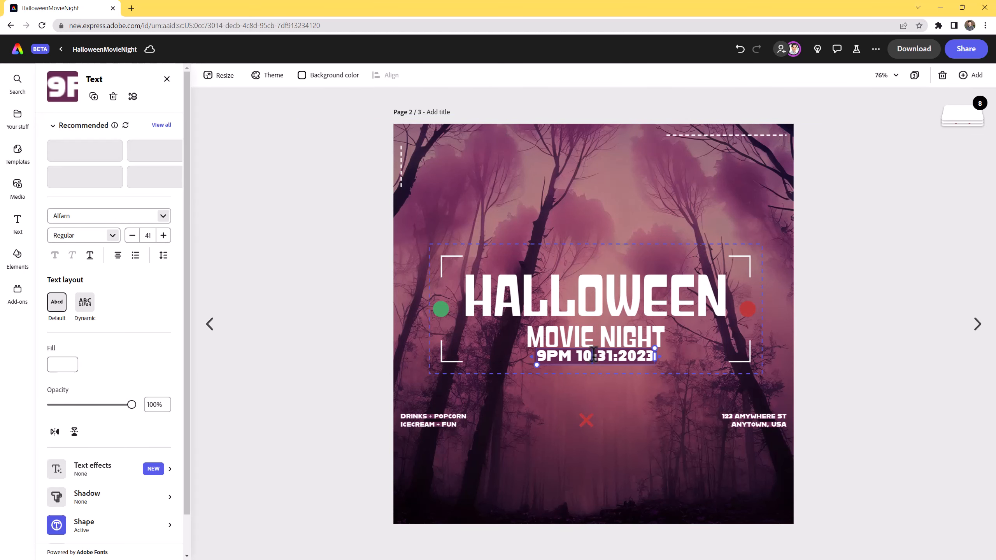
drag(598, 349, 599, 353)
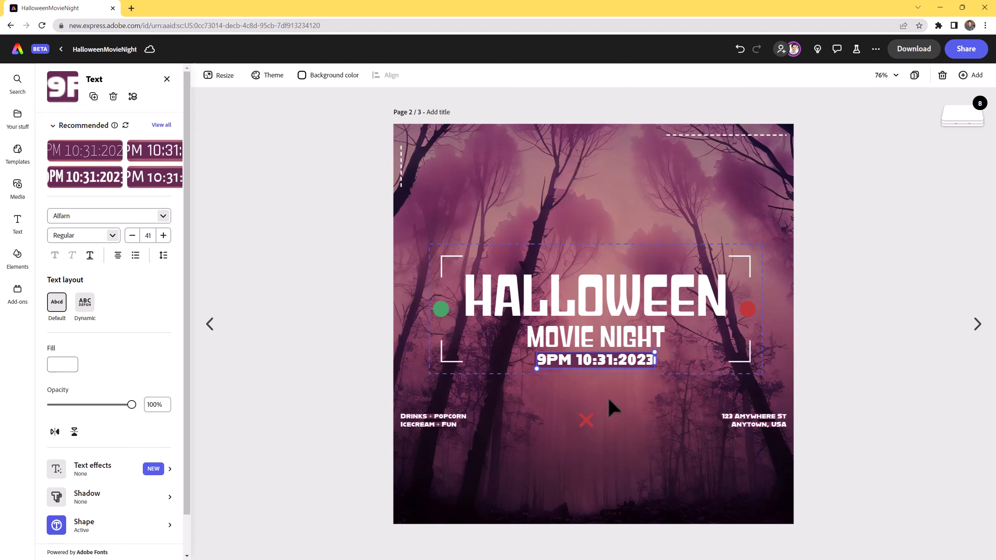
click(585, 424)
drag(594, 412, 598, 471)
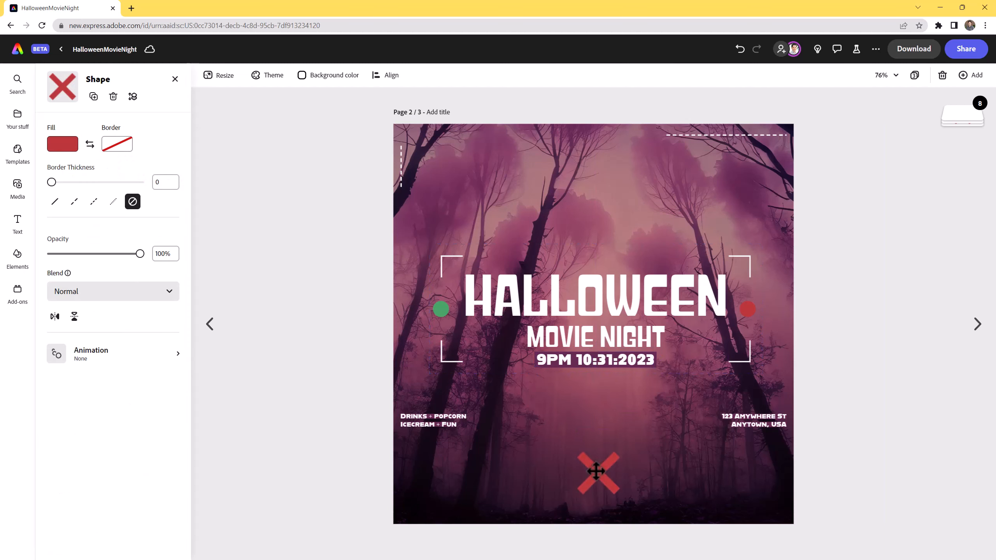
Enlarge the Drinks + popcorn text to size 38 and move it to the square's lower-left area beside the X.
click(430, 422)
shift+click(743, 426)
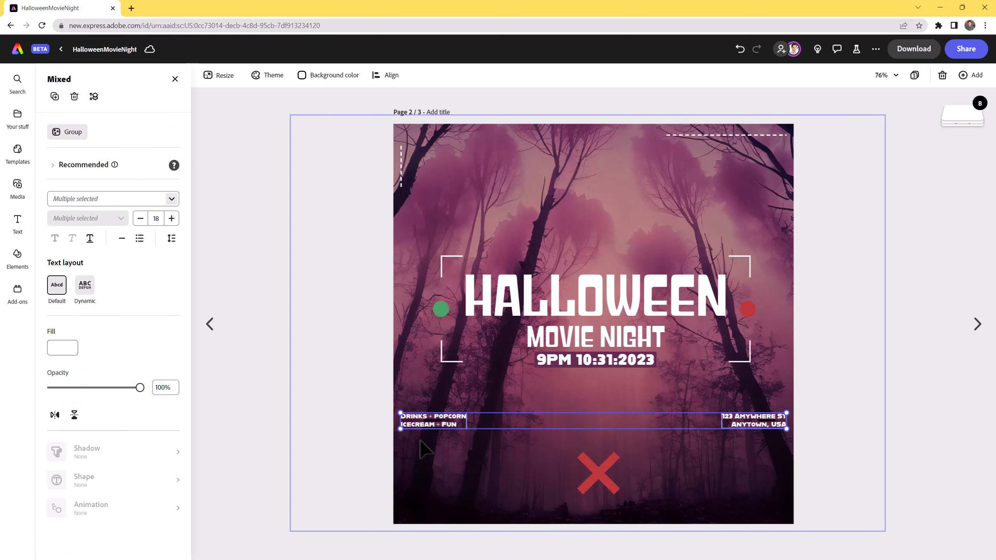
click(435, 448)
click(464, 427)
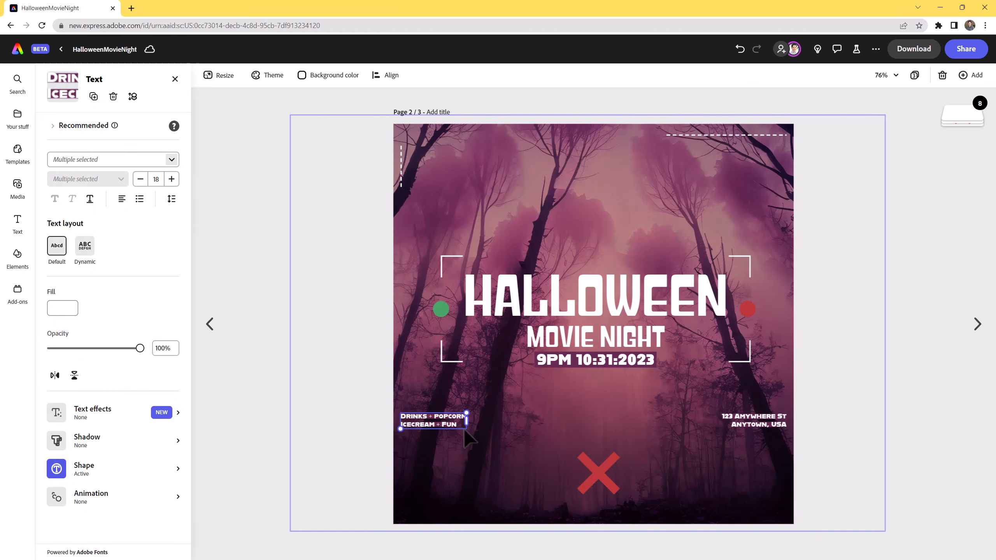
drag(467, 411, 532, 380)
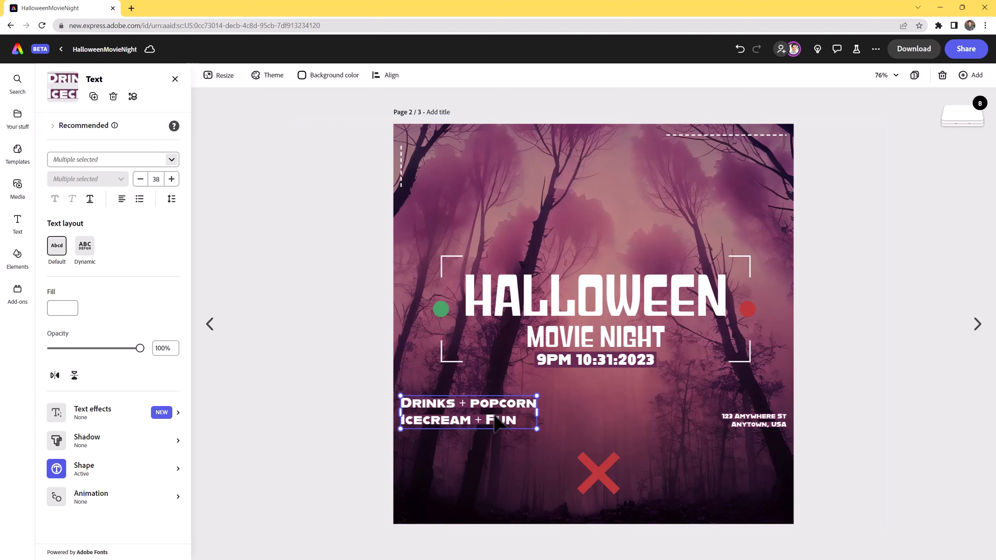
drag(495, 420, 501, 481)
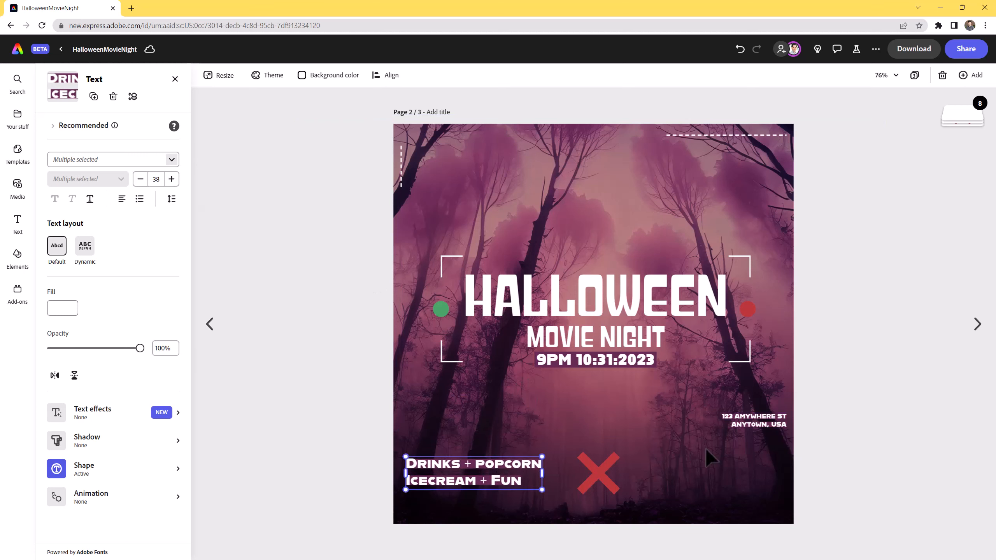
Set the address text to size 38 and move it to the square's lower-right area beside the X.
click(729, 418)
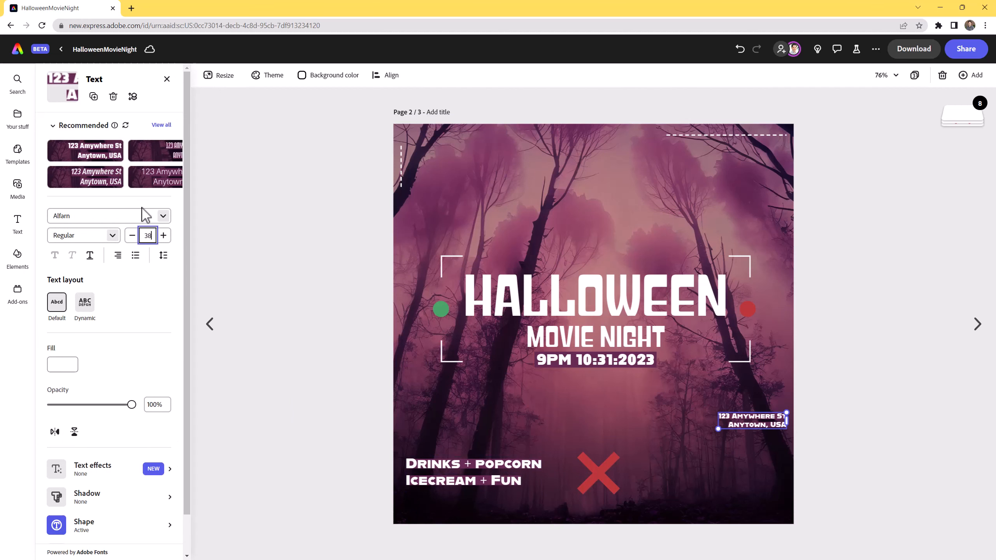
key(Return)
drag(724, 438, 717, 480)
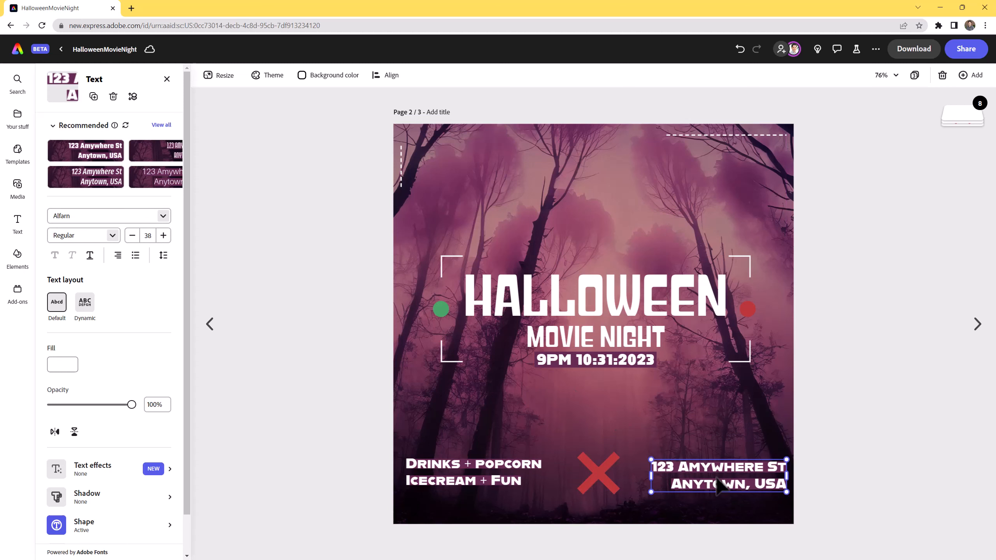
click(906, 345)
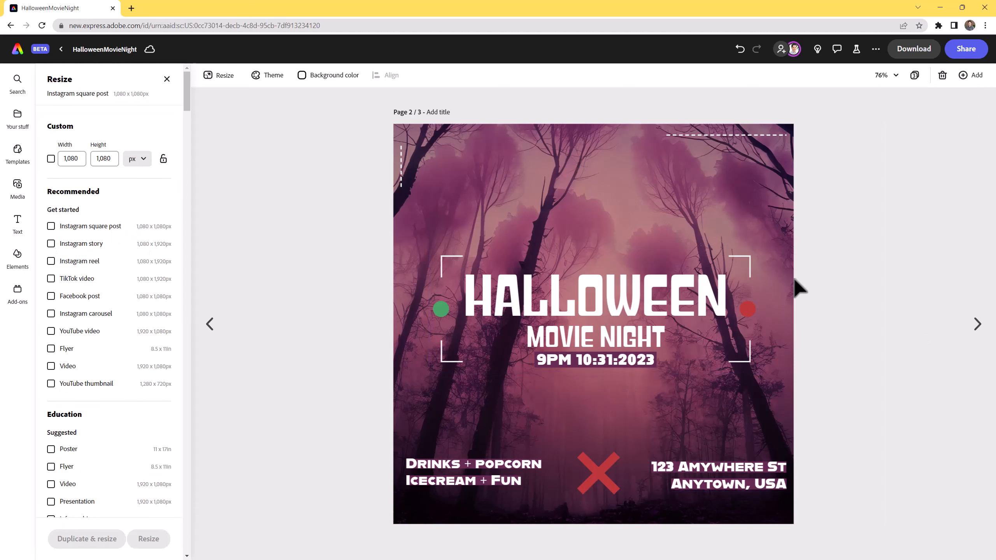
Raise the vertical dashed line level with the horizontal one and thicken both lines, the horizontal one to 9.
click(401, 158)
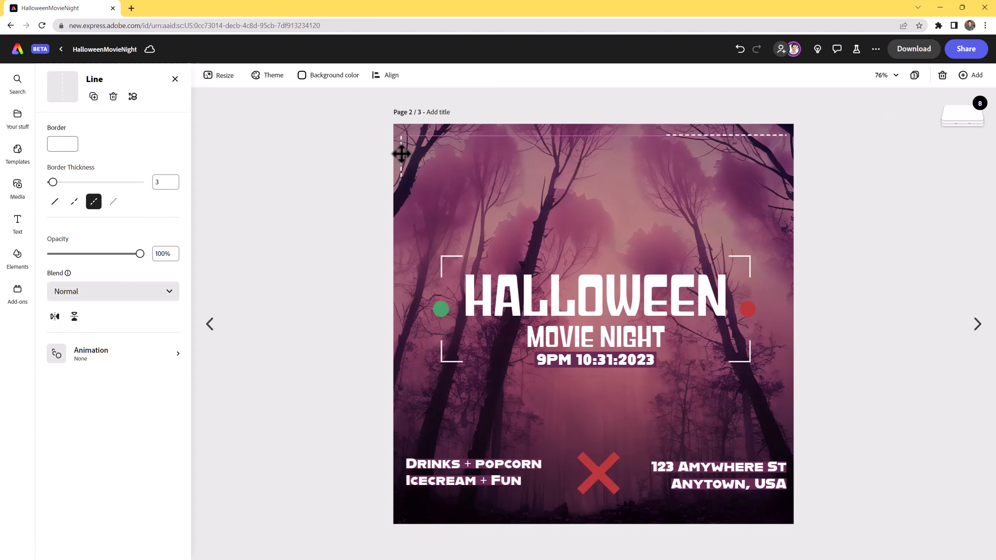
drag(402, 154, 402, 153)
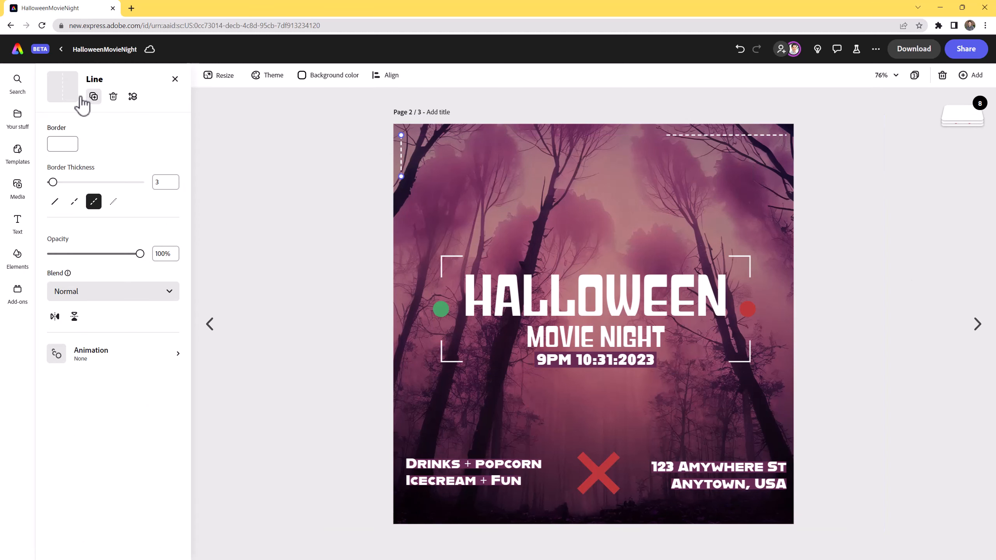
shift+click(721, 135)
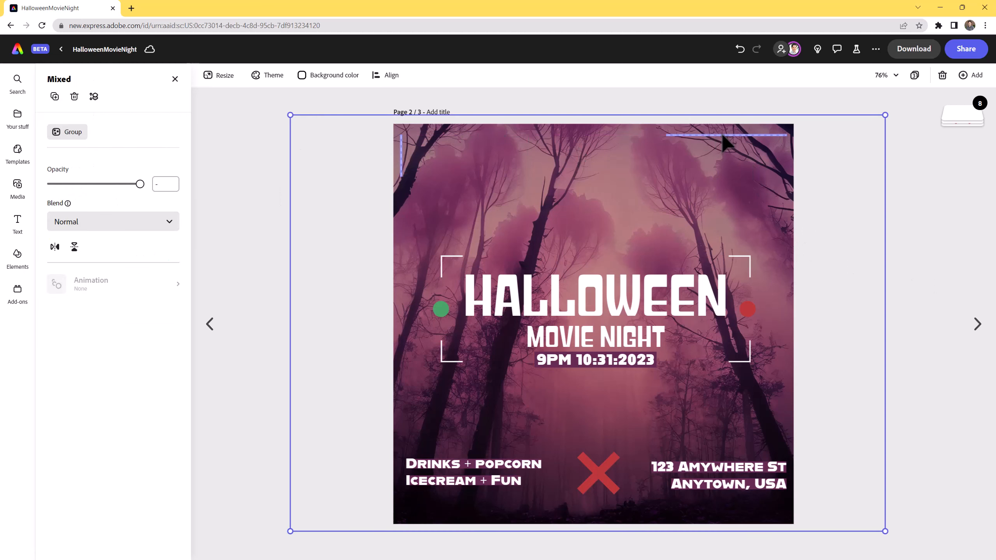
click(282, 188)
click(401, 157)
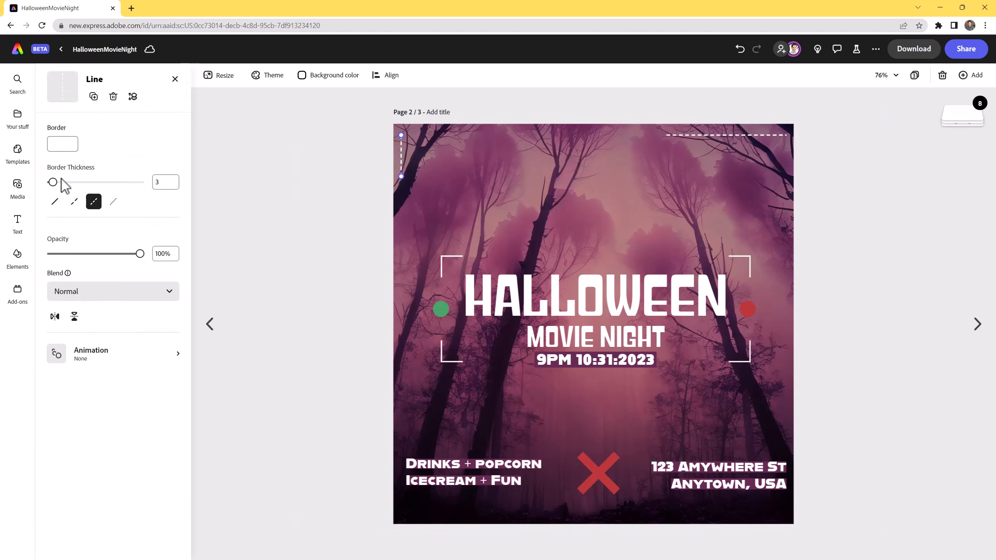
drag(57, 184, 54, 184)
drag(57, 184, 60, 185)
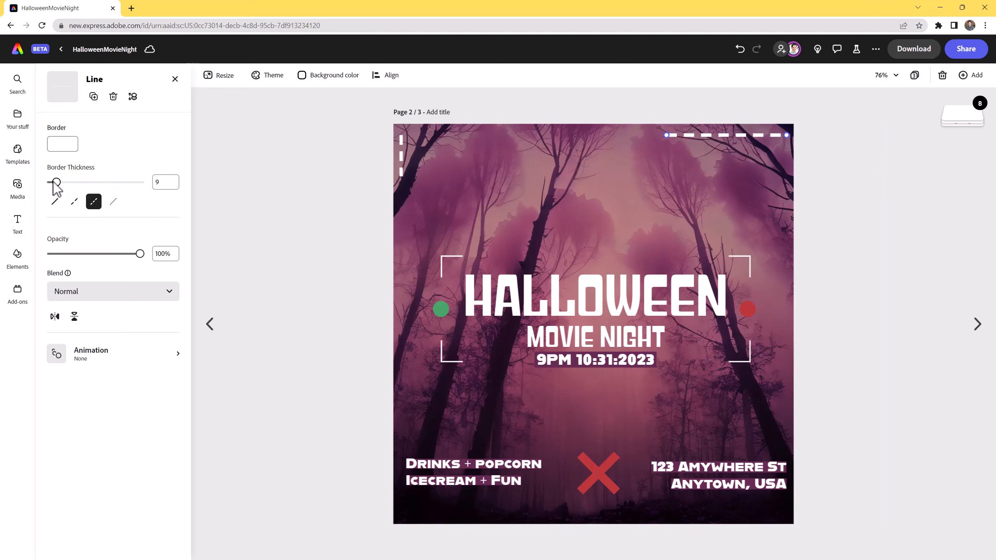
click(887, 344)
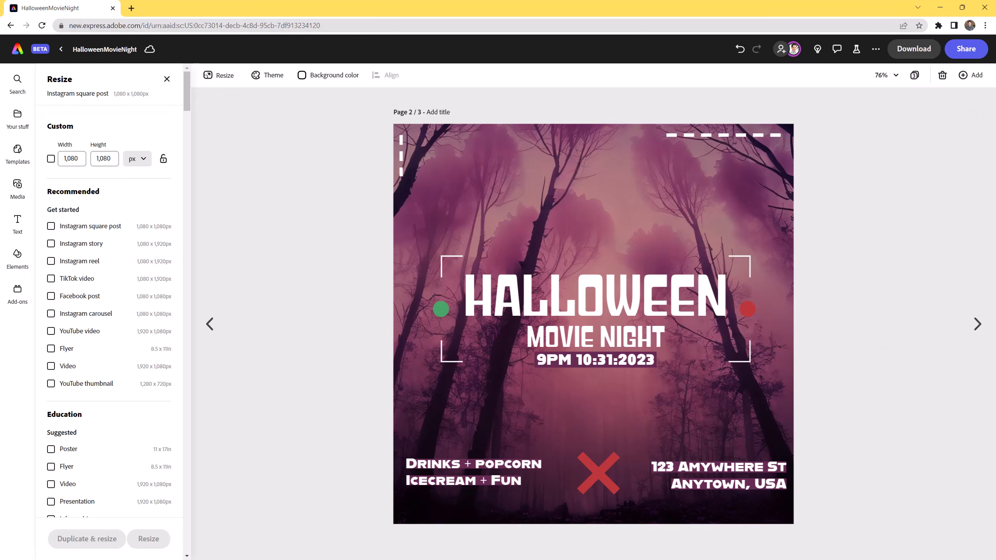
Go to page 3, the Instagram story version, and enlarge the pink overlay to cover the whole page.
click(977, 324)
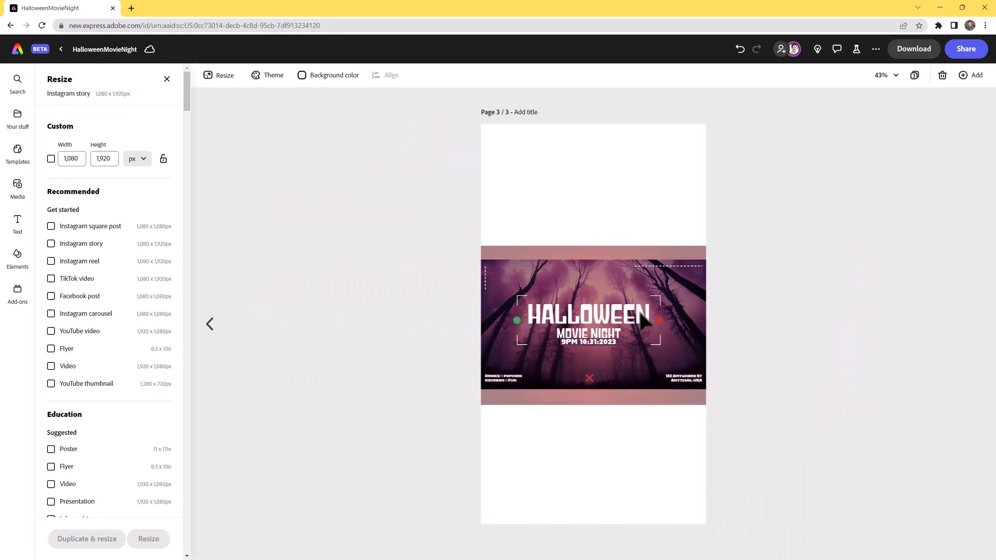
click(625, 253)
drag(471, 243, 679, 208)
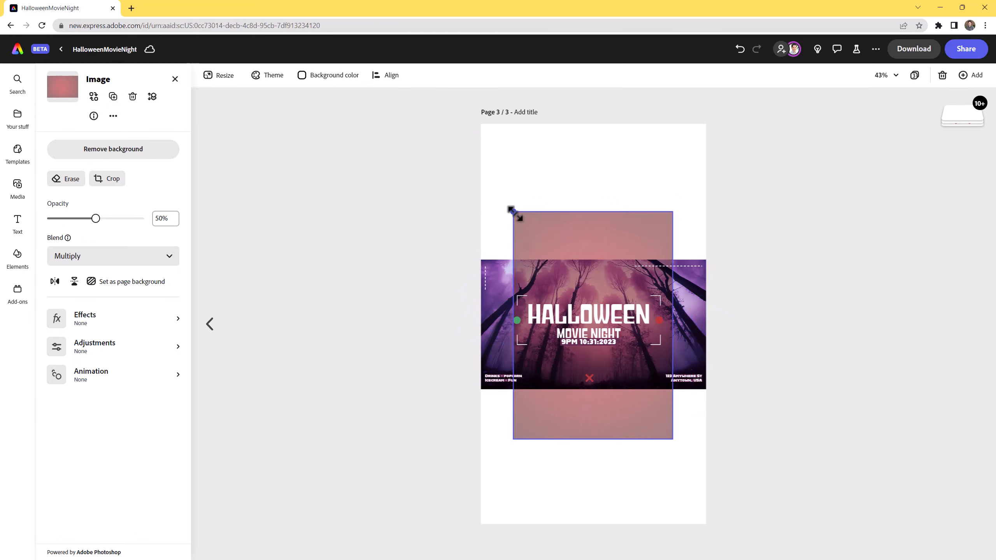
drag(514, 214, 458, 102)
drag(673, 441, 752, 535)
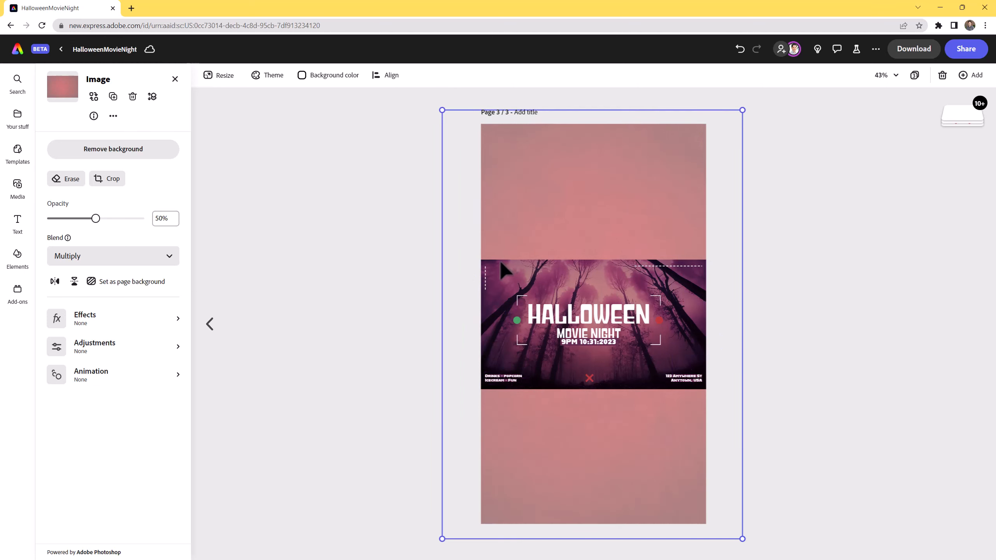
Enlarge the forest background image to fill the story page and shift it sideways to reframe the trees.
mouse_move(960, 123)
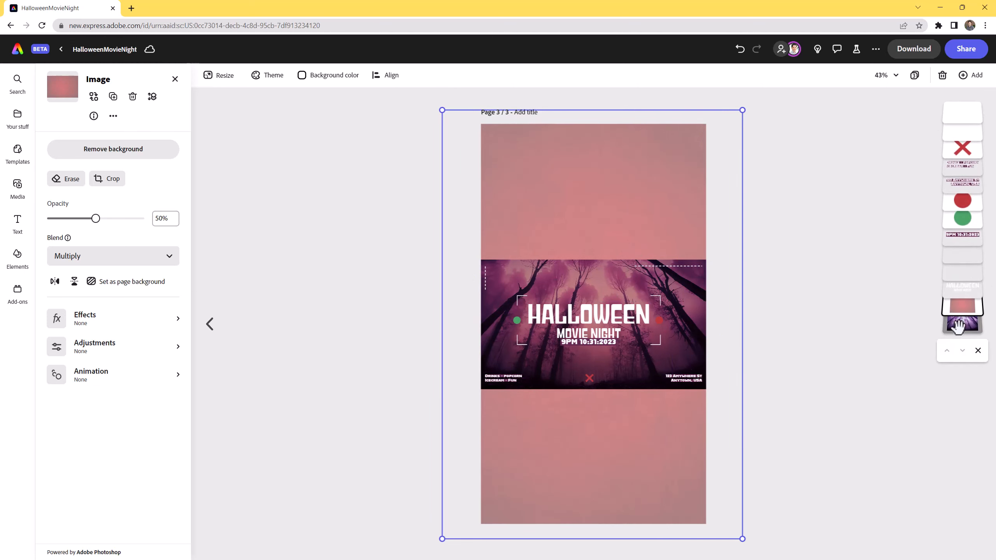
click(961, 325)
drag(476, 256, 187, 104)
drag(704, 391, 929, 545)
drag(868, 490, 669, 489)
Move the drinks and popcorn text to the story's lower-left corner and set its font size to 38.
click(501, 379)
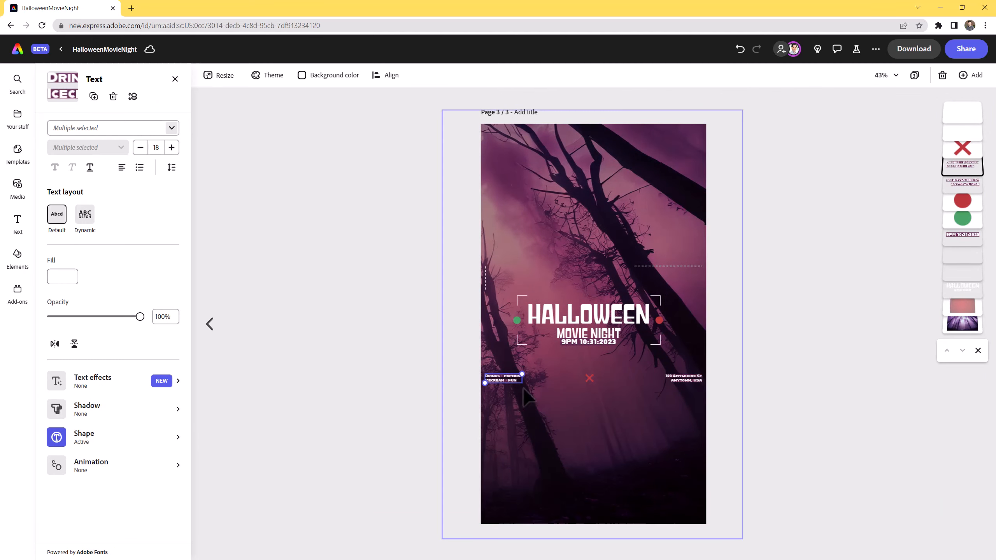
drag(530, 368, 525, 493)
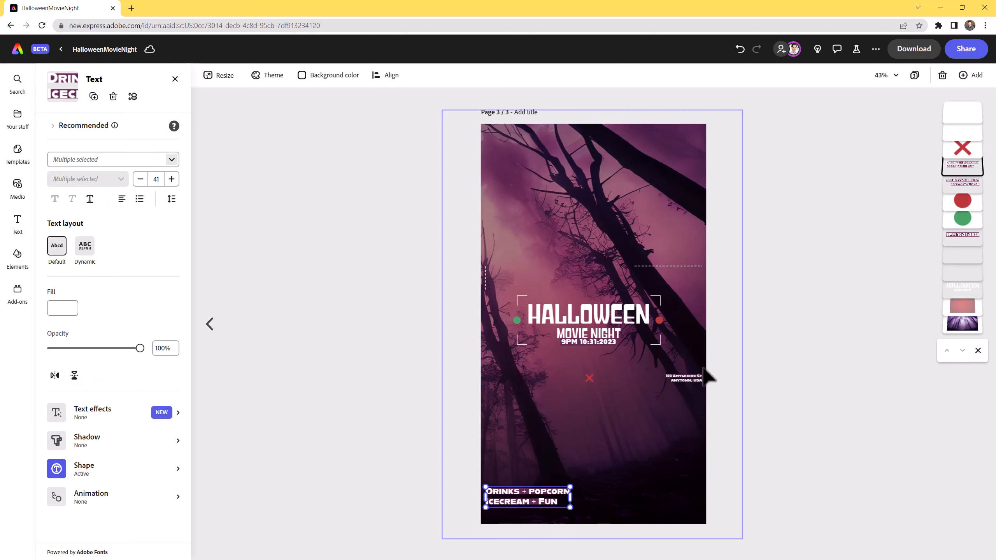
click(687, 377)
click(526, 491)
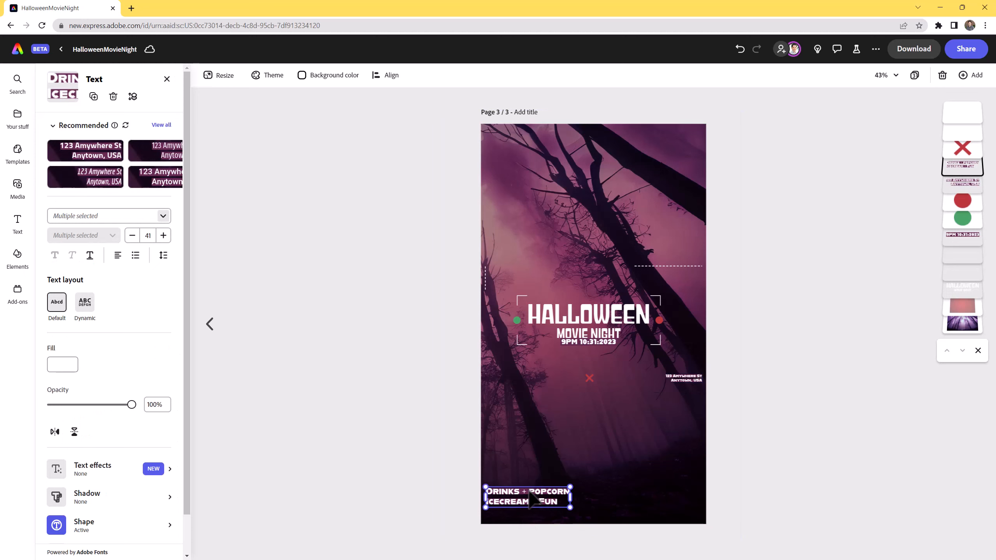
click(159, 179)
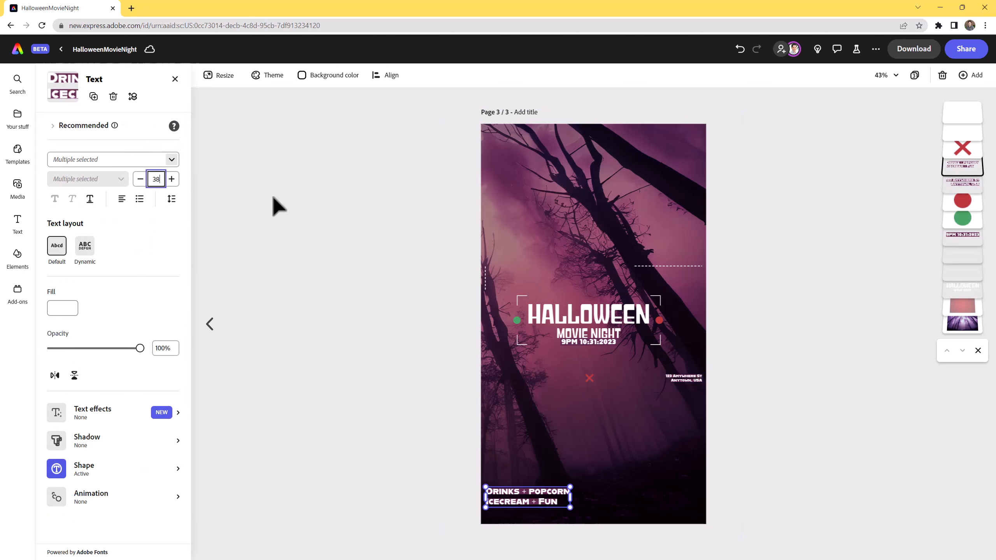
Set the address text to size 38 and move it to the story's lower-right corner, level with the drinks text.
click(694, 379)
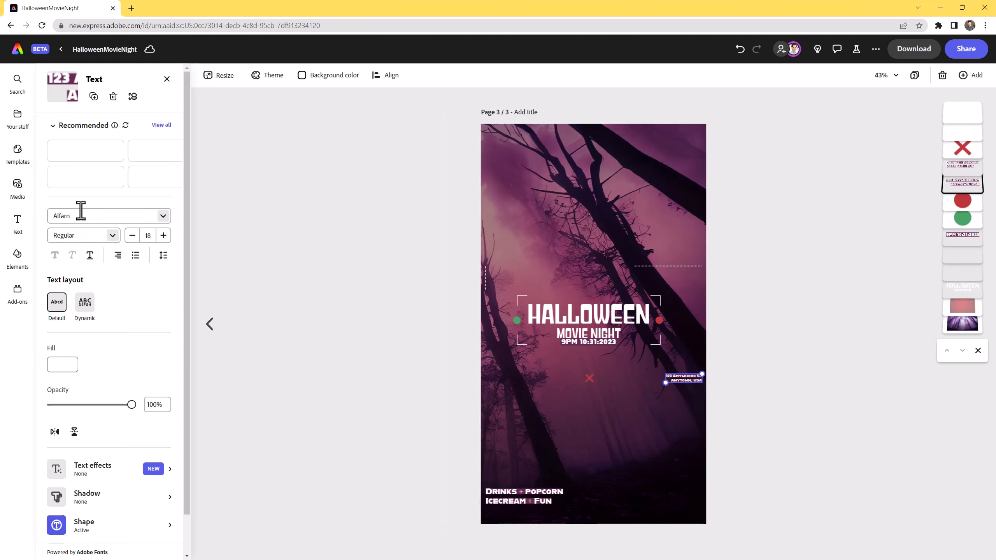
text(38)
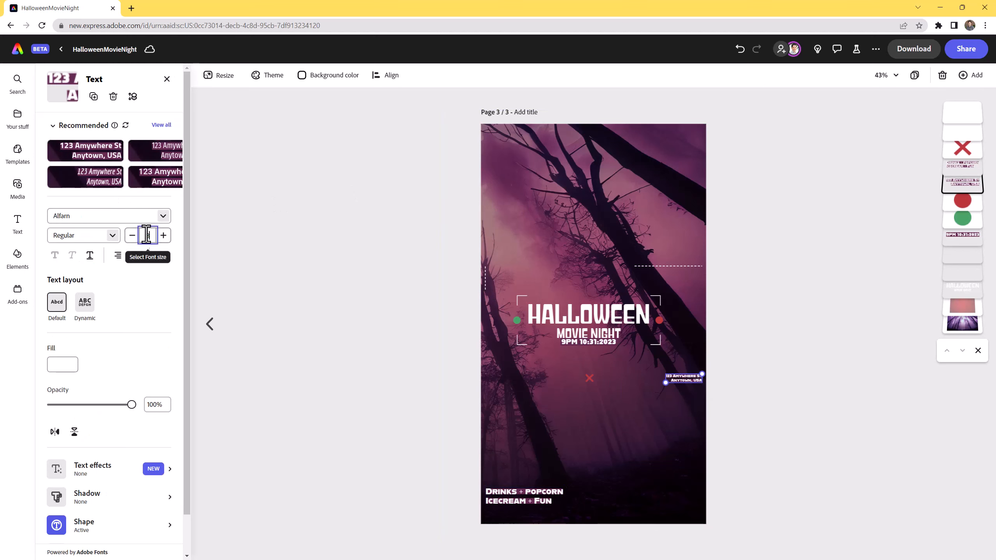
drag(675, 383, 675, 501)
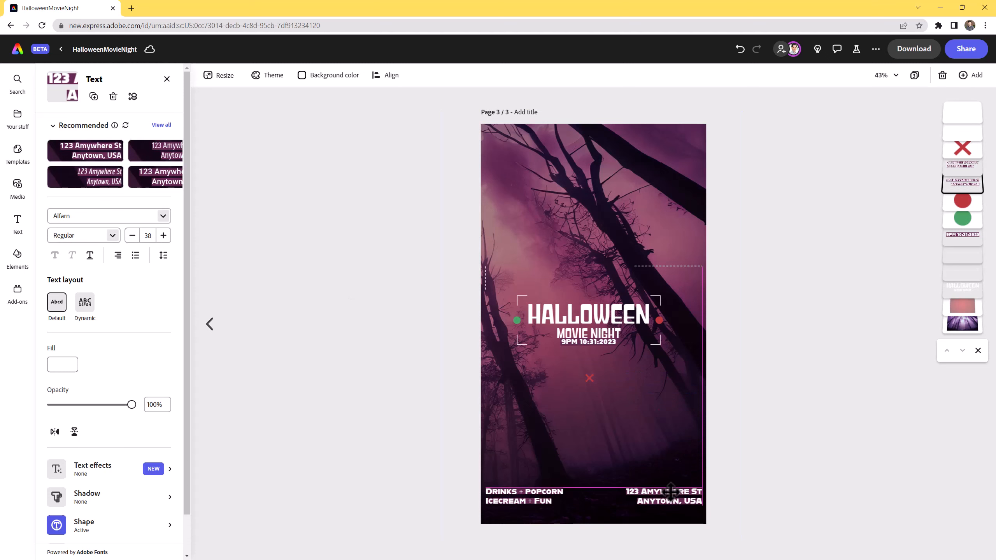
Enlarge the red X and place it between the drinks text and the address at the story's bottom.
click(589, 375)
drag(594, 374, 602, 496)
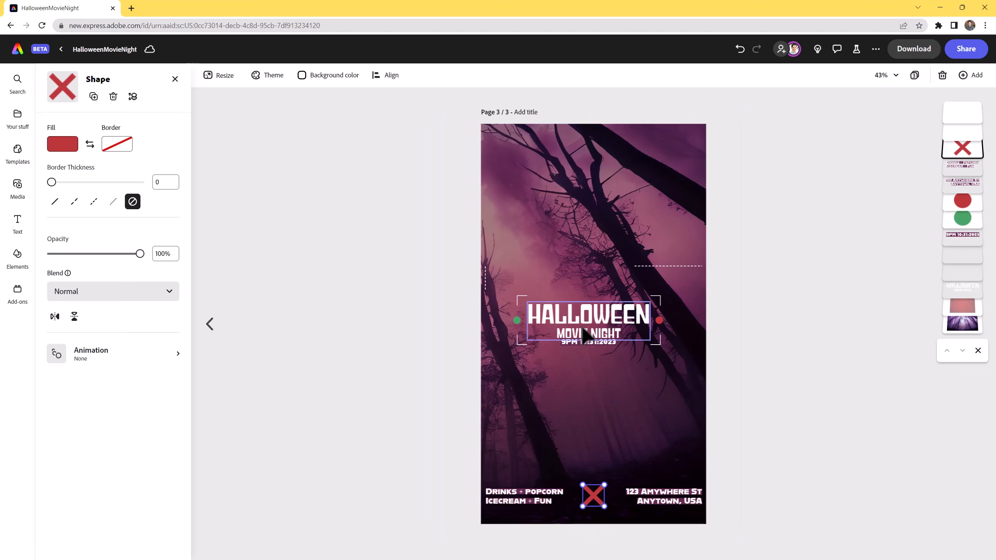
click(524, 307)
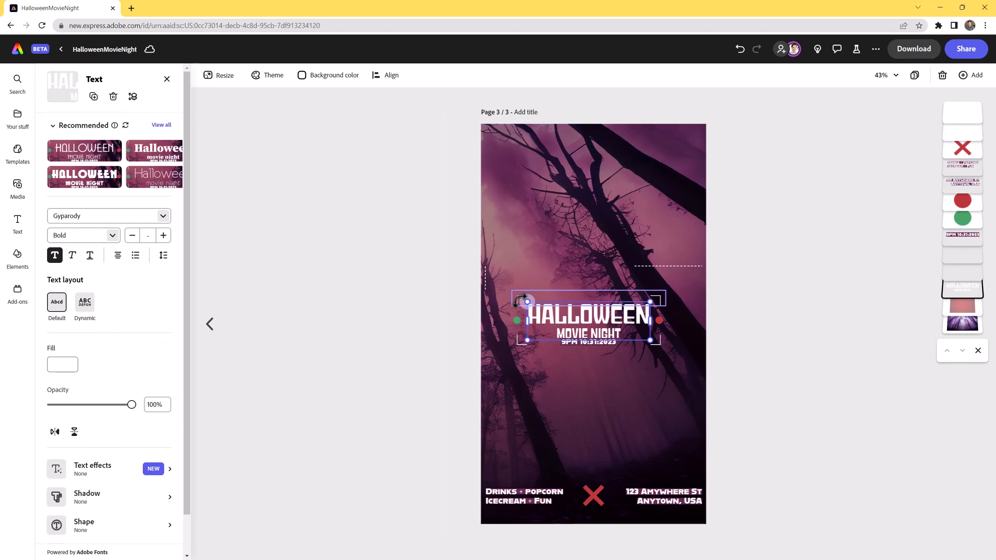
click(449, 312)
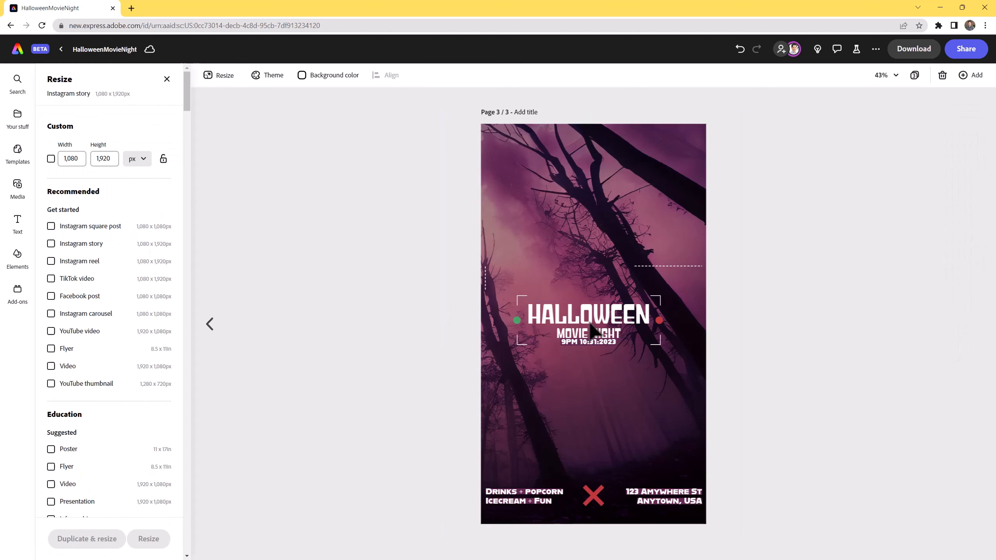
Lower the date line slightly below the title and group it with the title, corner brackets and both circles.
drag(596, 342, 598, 346)
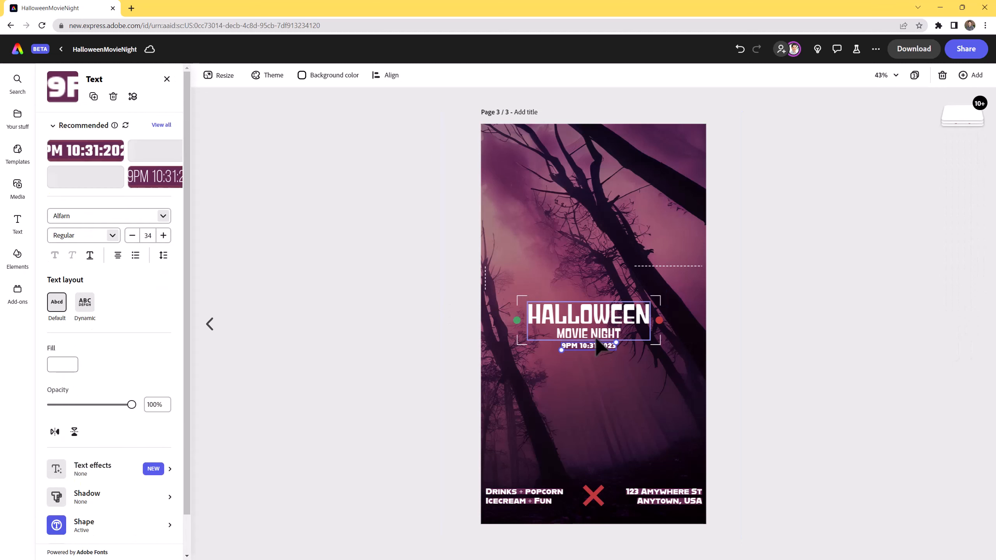
shift+click(595, 337)
shift+click(517, 320)
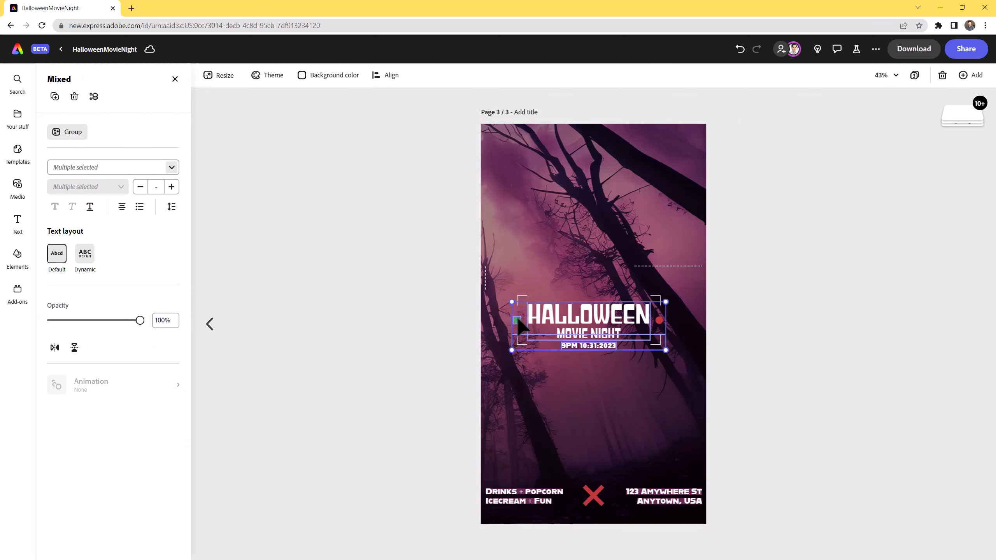
shift+click(660, 321)
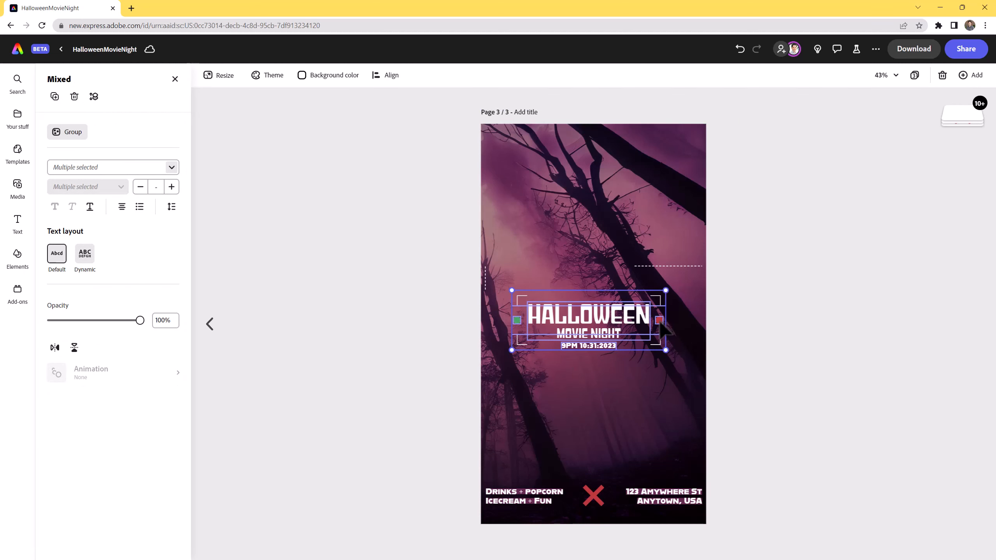
click(71, 132)
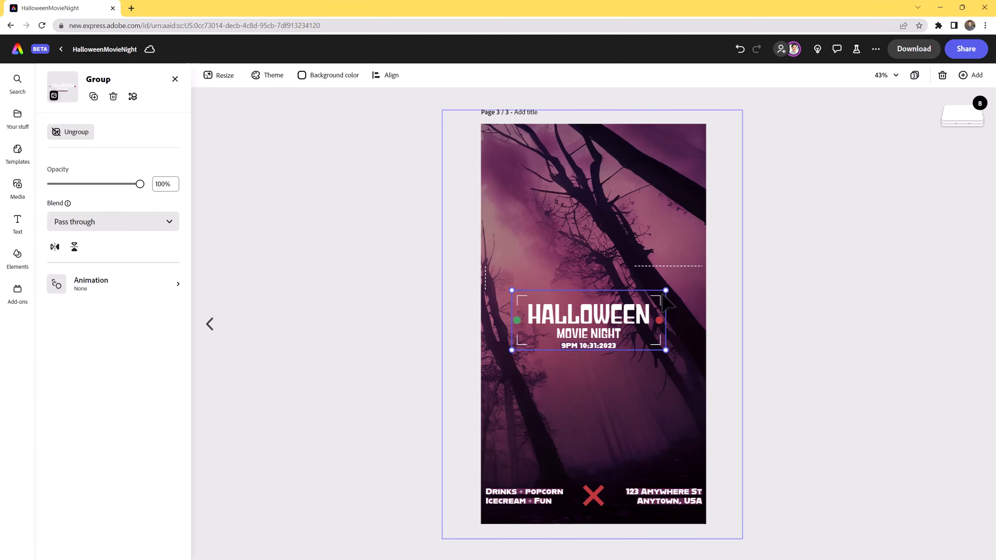
Enlarge the title group to nearly the full story width and center it horizontally.
drag(675, 288, 723, 267)
drag(623, 316, 600, 315)
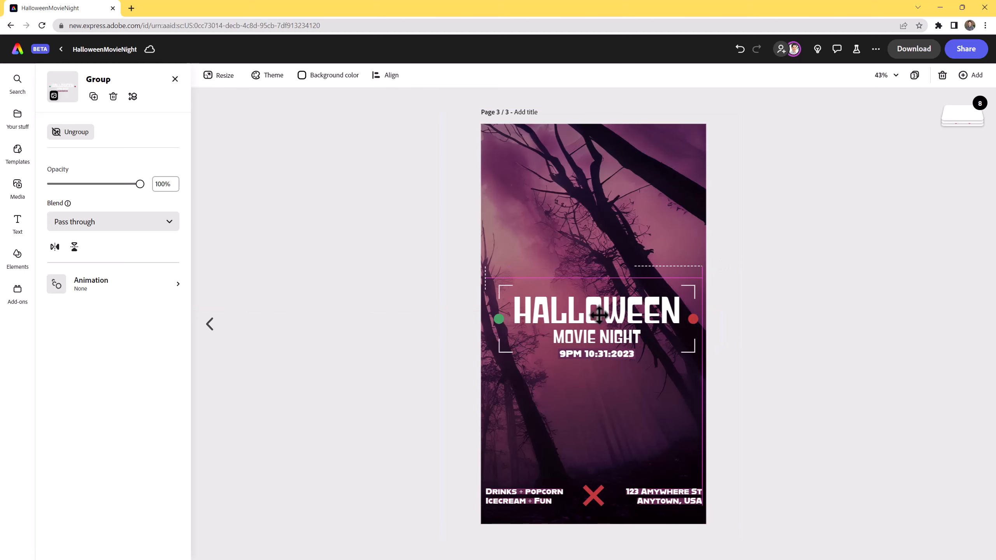
Move both dashed lines to the top of the story, then lengthen the vertical one and thicken it to 11.
drag(681, 270, 673, 146)
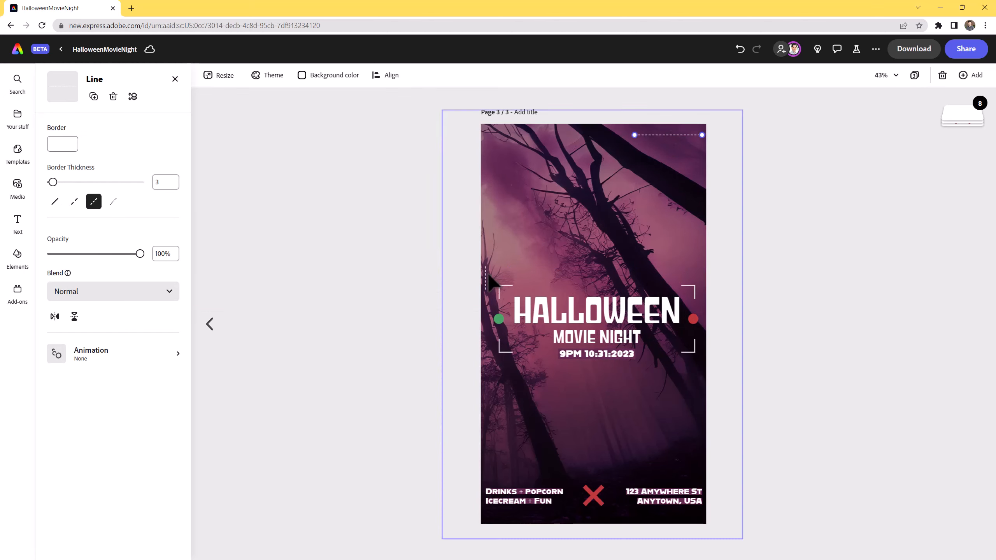
drag(485, 279, 487, 144)
drag(486, 138, 485, 96)
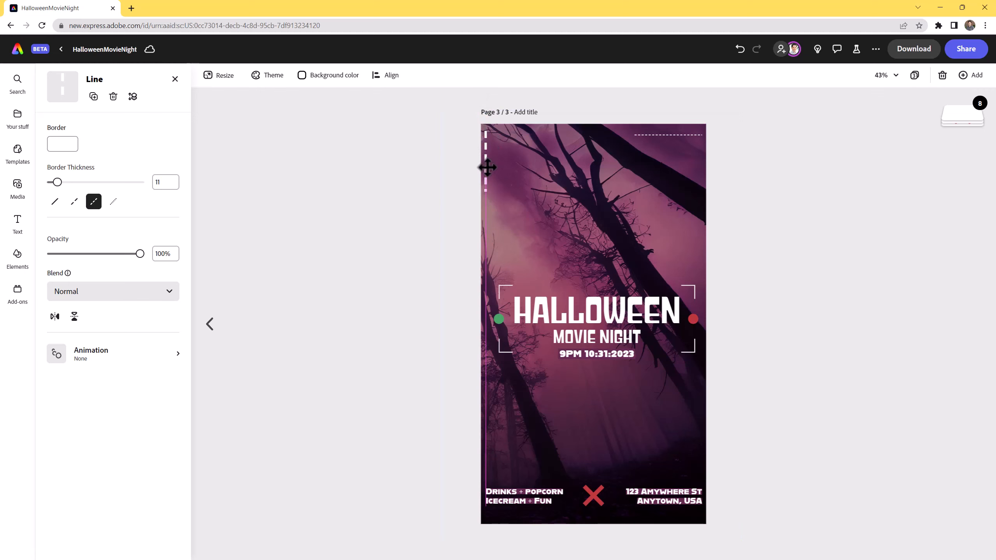
Thicken the horizontal dashed line to 14, extend it to the left, and align the vertical dashed line's top with it.
click(688, 134)
click(651, 135)
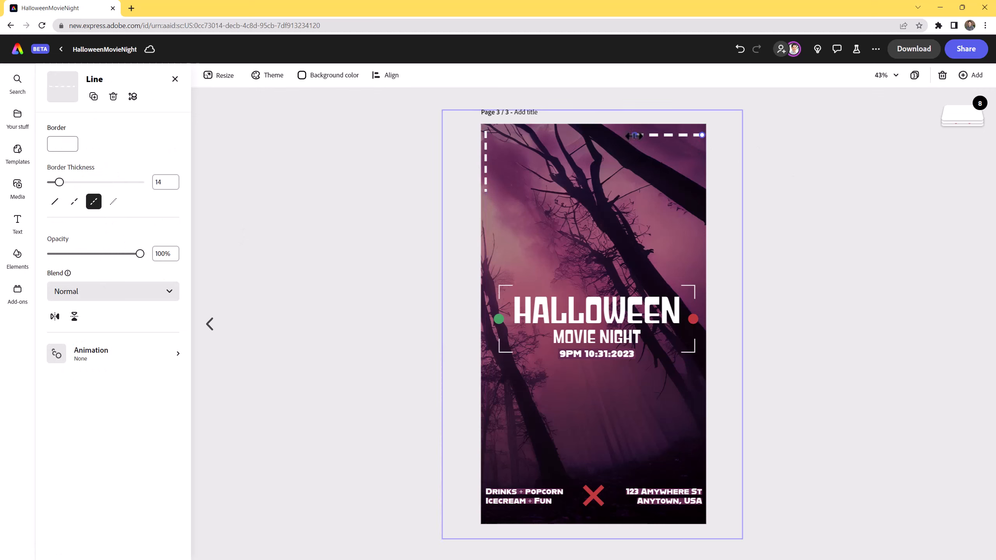
drag(614, 135, 591, 135)
drag(674, 137, 669, 133)
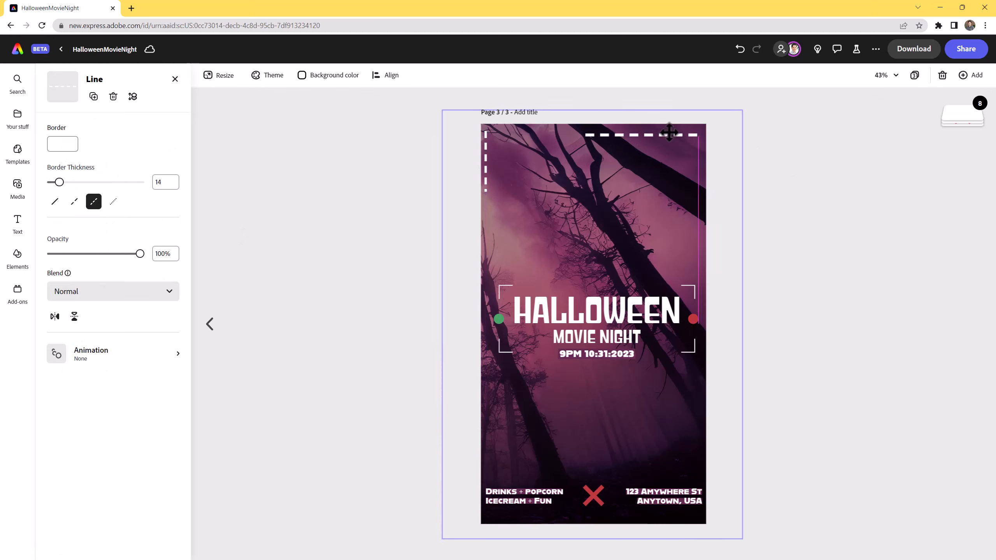
click(487, 154)
drag(487, 159, 487, 156)
click(818, 341)
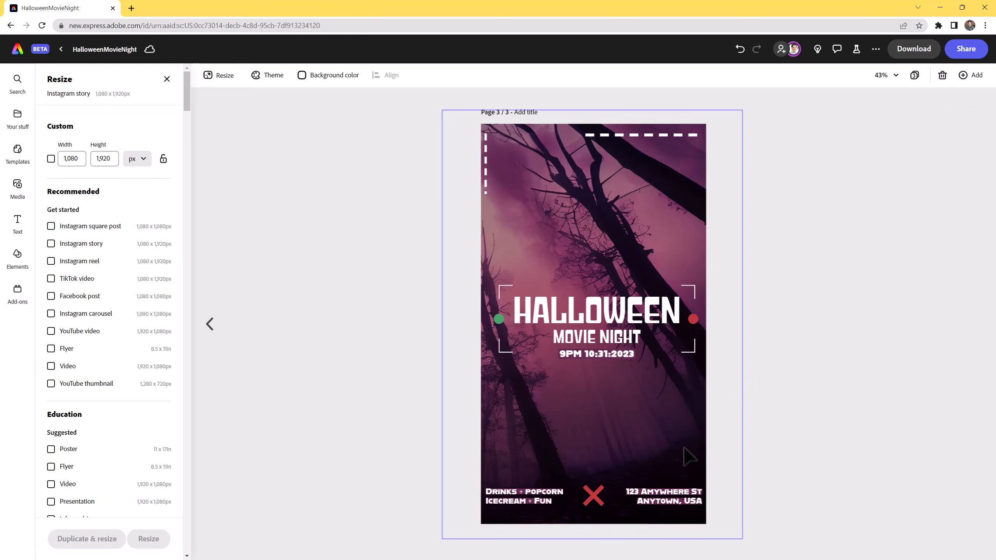
click(543, 501)
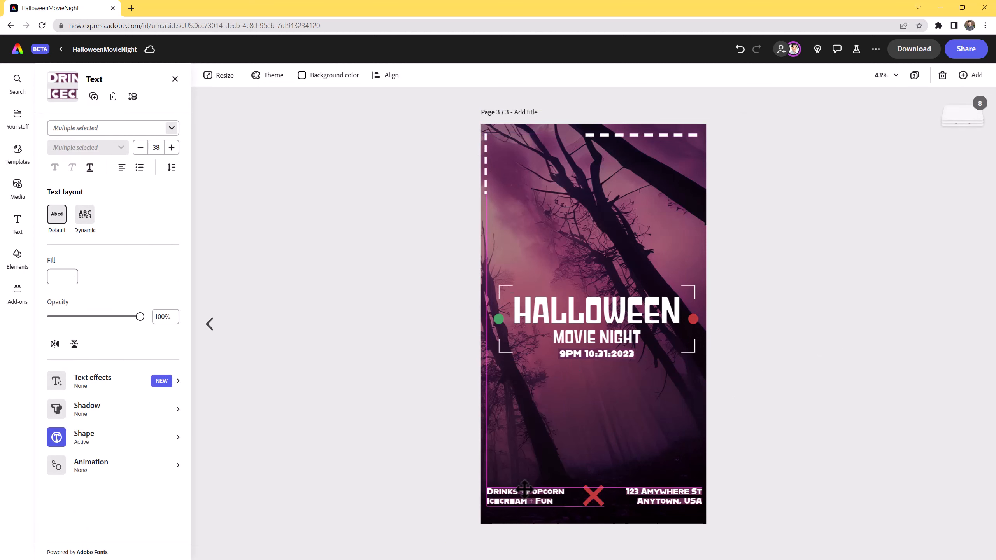
shift+click(649, 507)
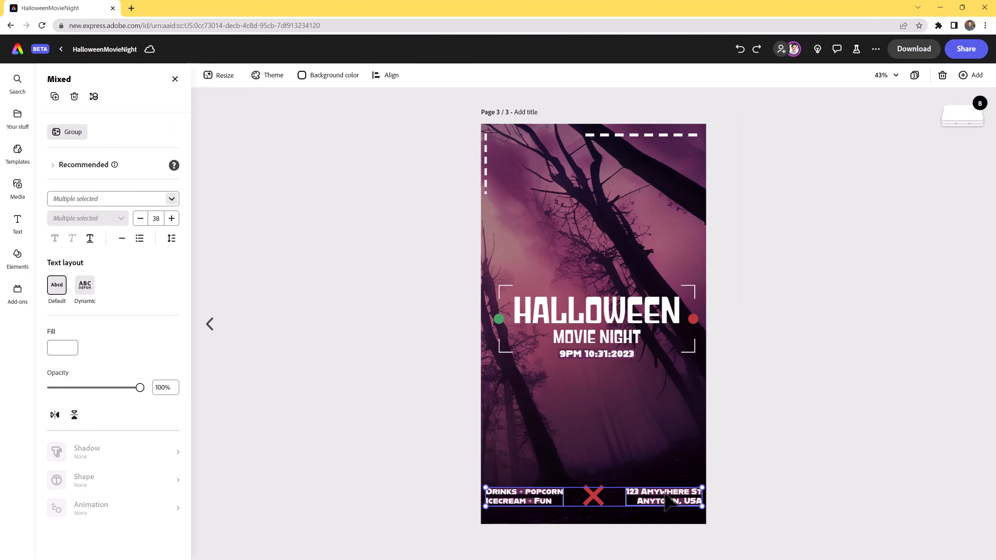
click(301, 486)
click(534, 504)
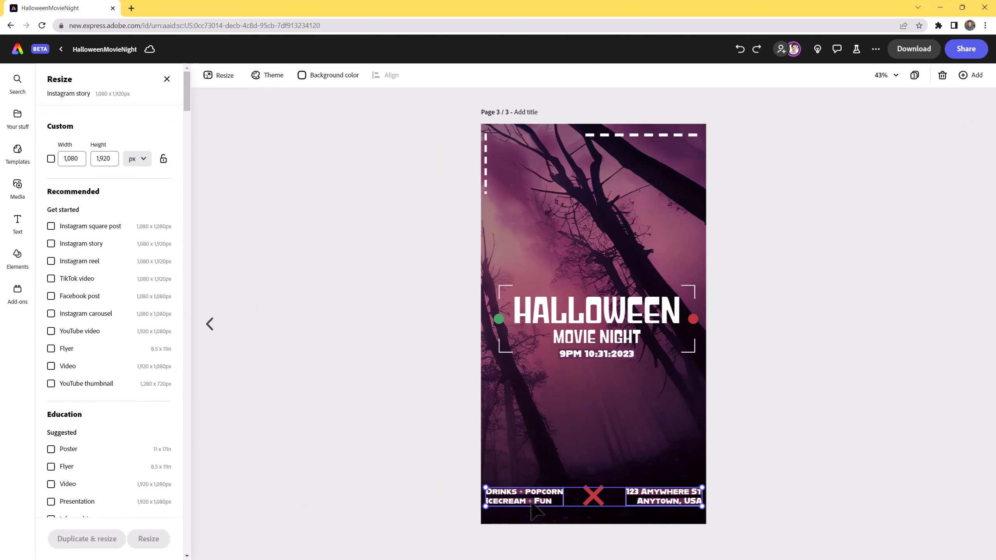
click(422, 484)
Apply the Drift in-animation to the drinks and popcorn text.
click(506, 492)
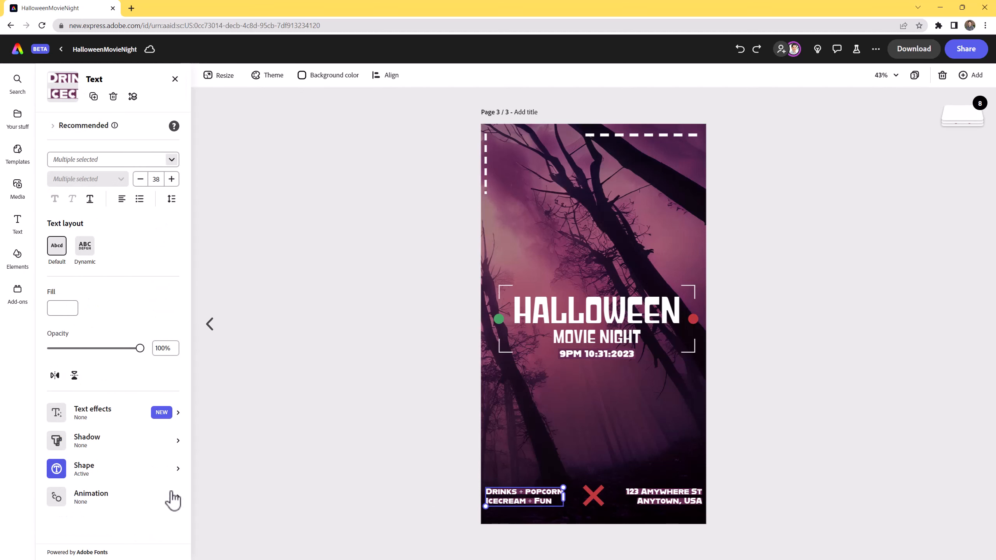
click(146, 504)
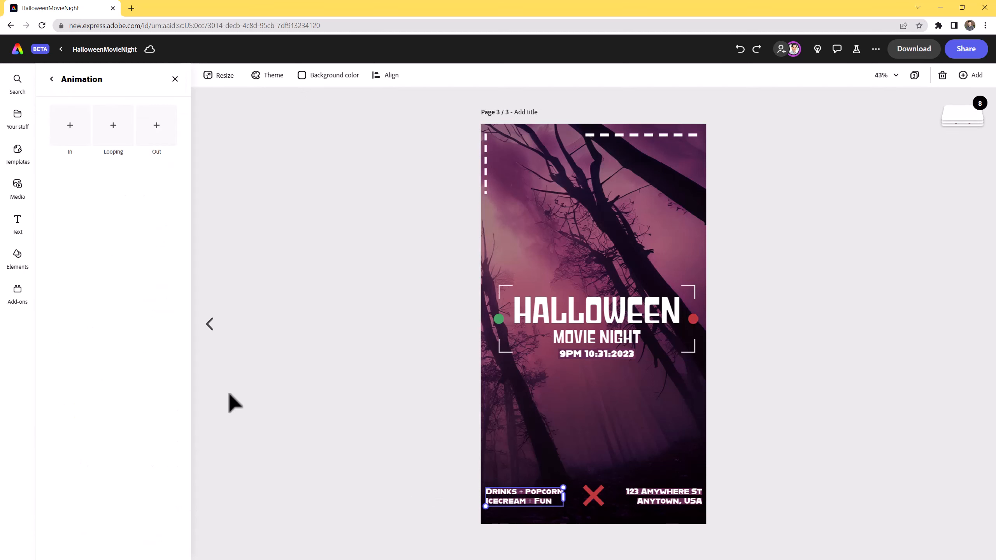
click(91, 138)
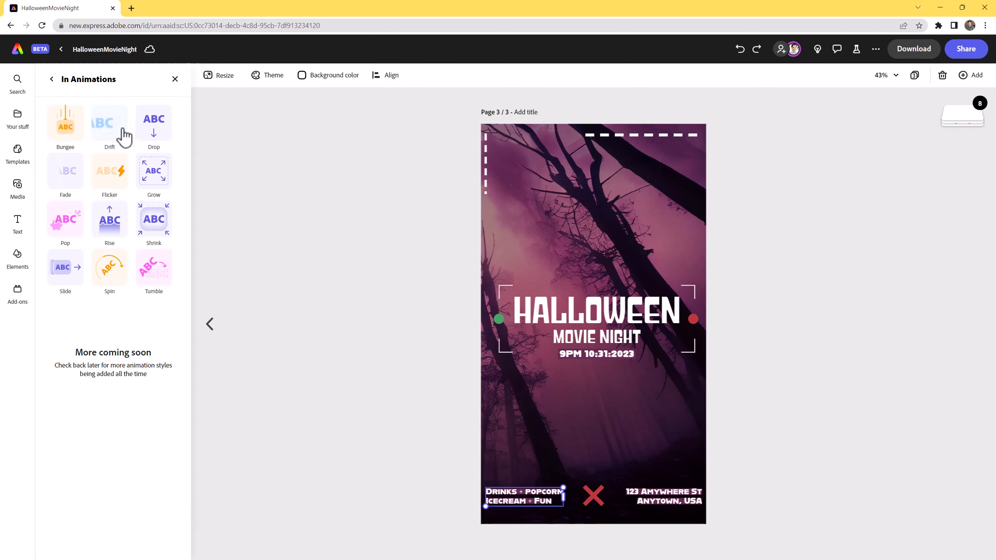
click(119, 133)
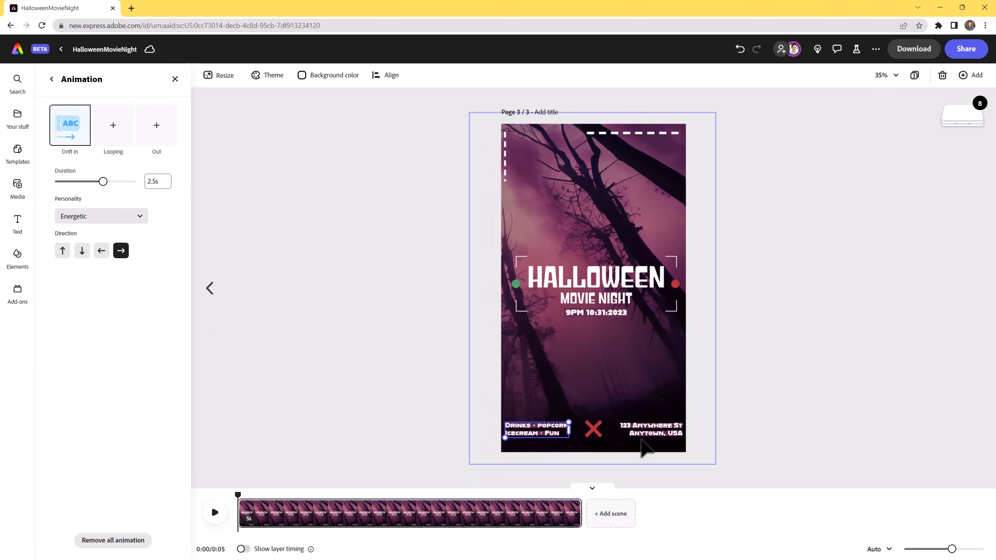
Apply the Drift in-animation to the address text with its direction set to left.
click(655, 435)
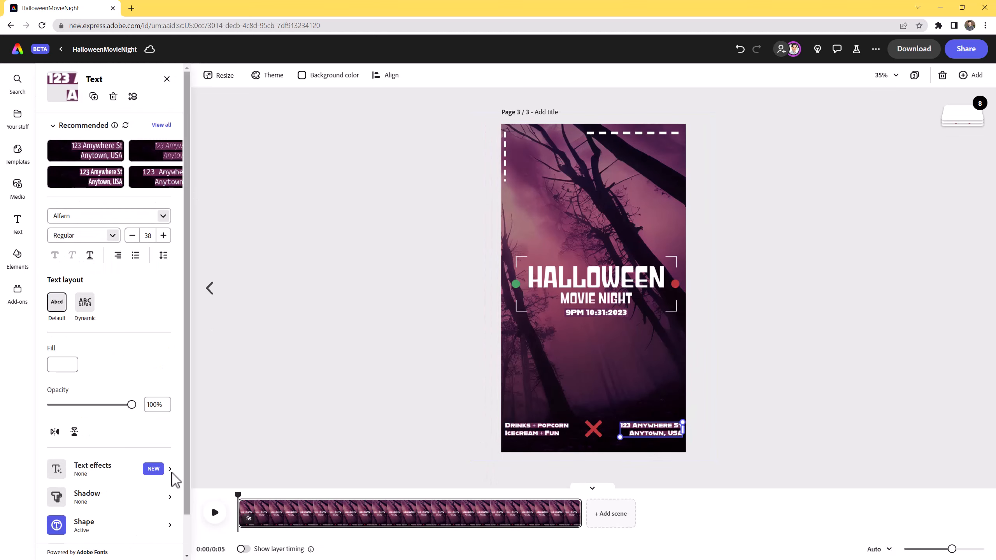
drag(188, 470, 188, 512)
click(113, 523)
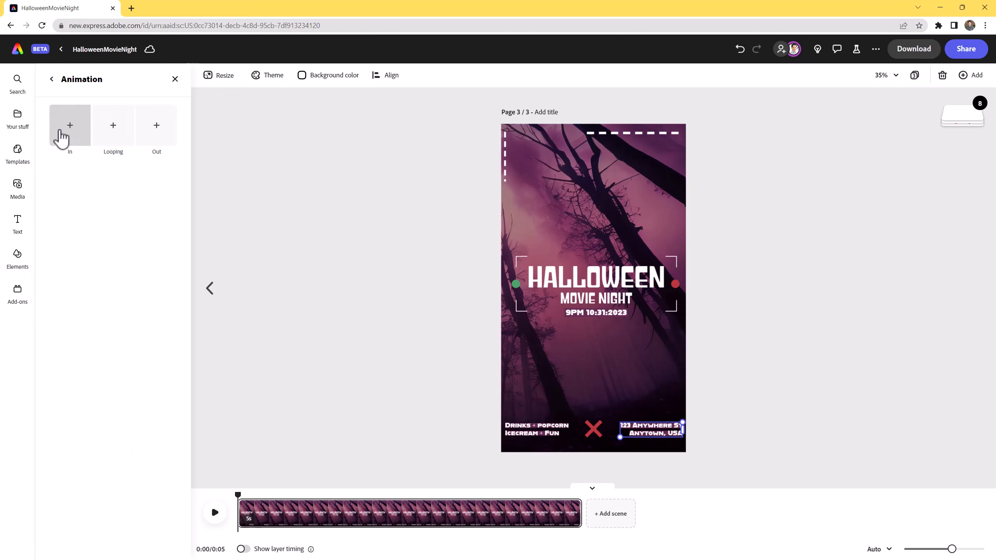
click(61, 138)
click(110, 129)
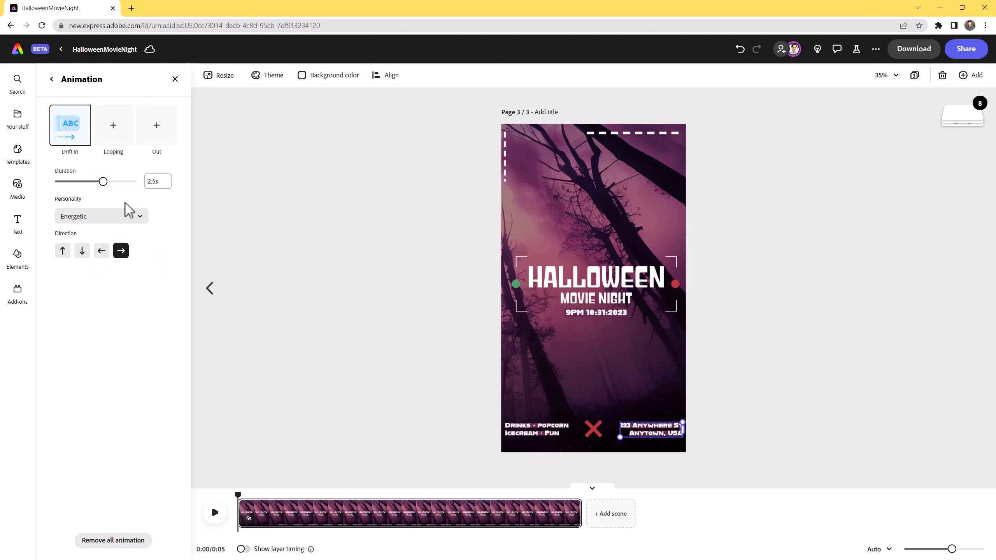
click(103, 253)
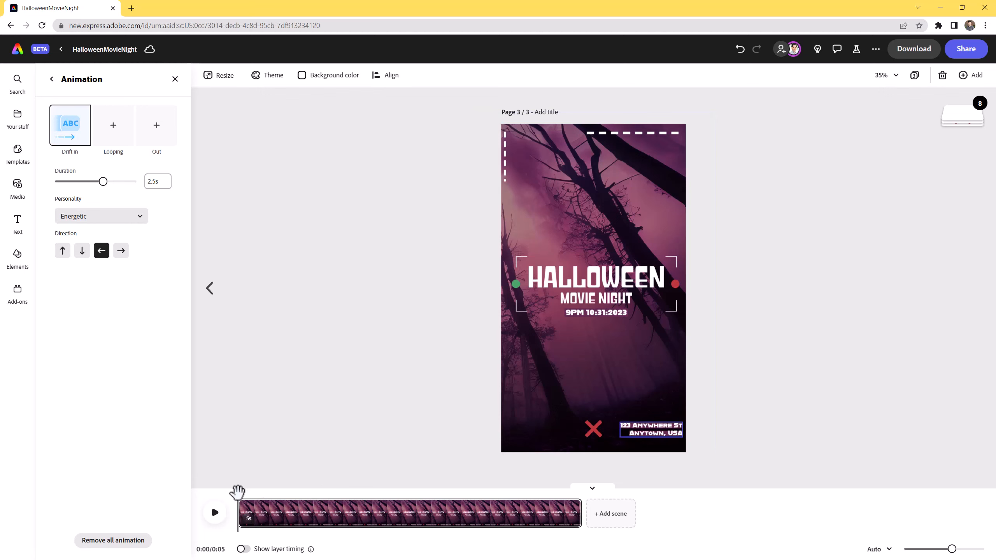
Scrub the timeline to about 2 seconds and nudge the red X right to line up with the title.
drag(238, 495, 400, 502)
click(594, 429)
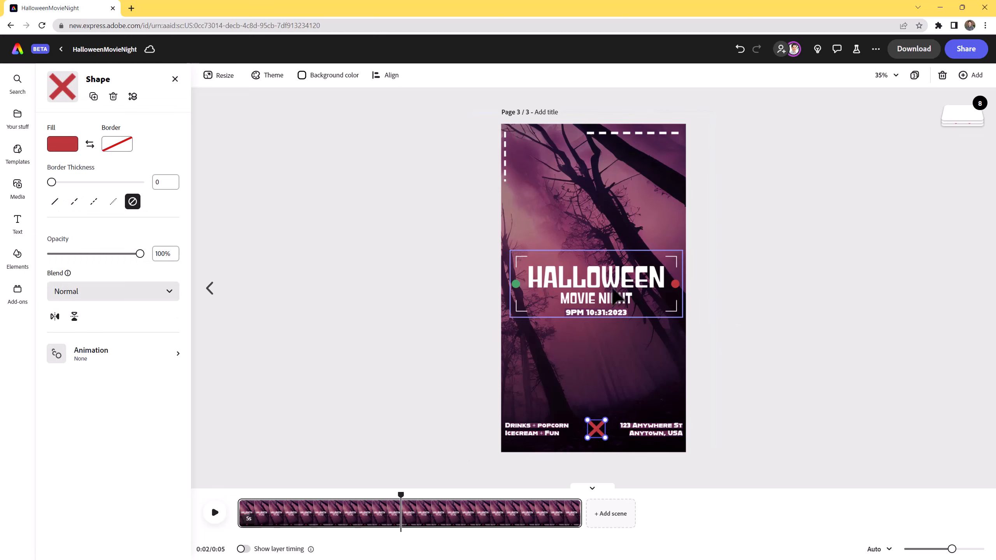
Apply the looping Blinking animation to the Halloween Movie Night title inside the group.
click(608, 279)
click(608, 280)
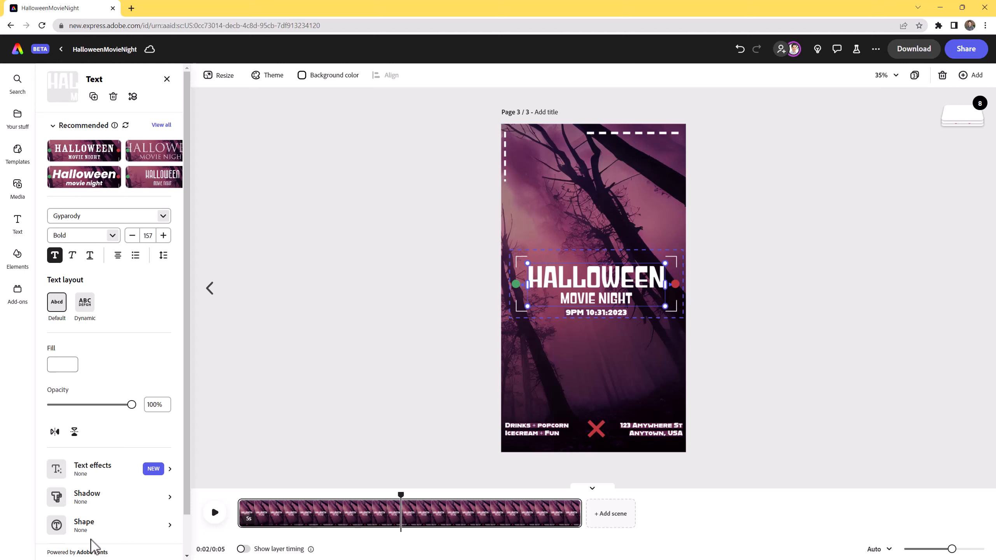
scroll(90, 545, down, 2)
click(98, 524)
click(113, 126)
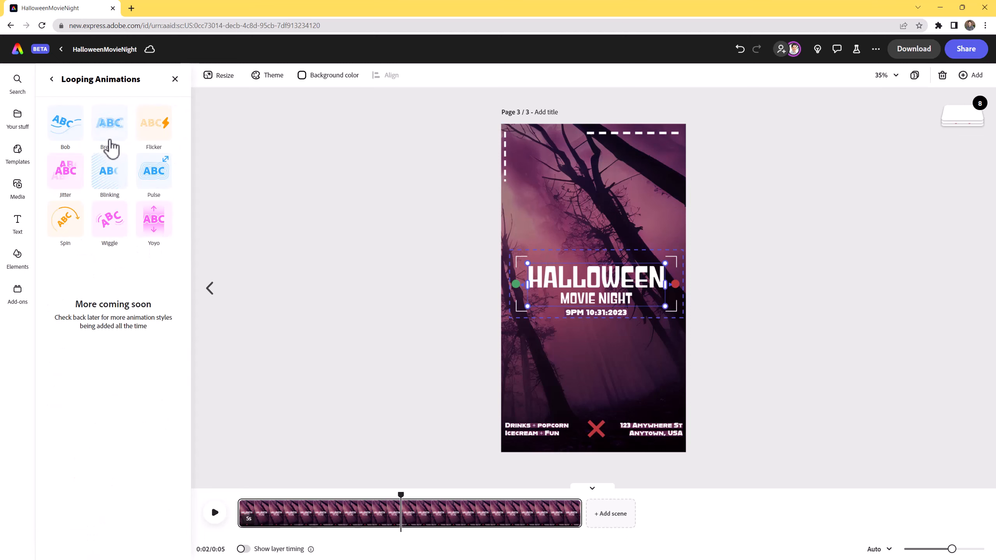
click(113, 185)
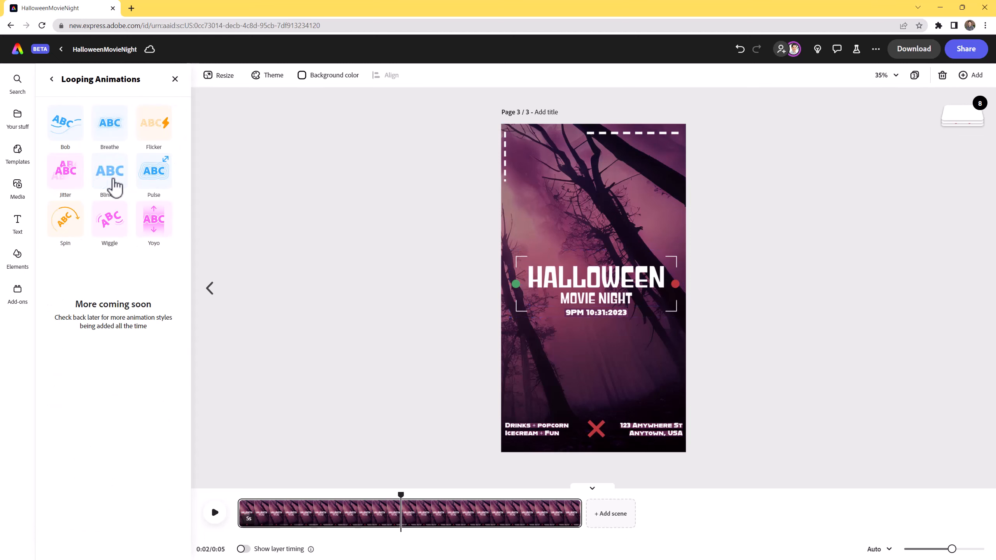
Play the story page's timeline to preview the blinking Halloween Movie Night title.
click(379, 331)
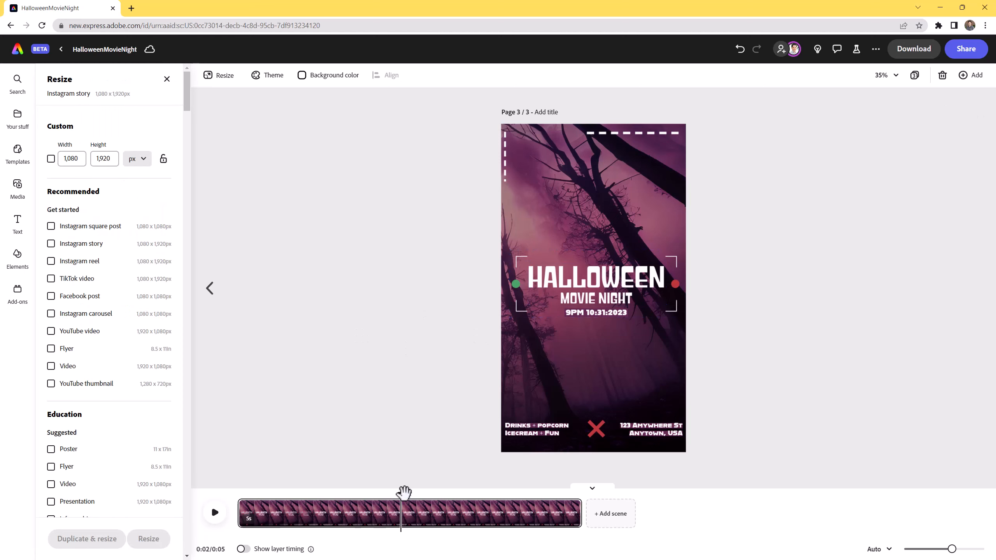
click(215, 512)
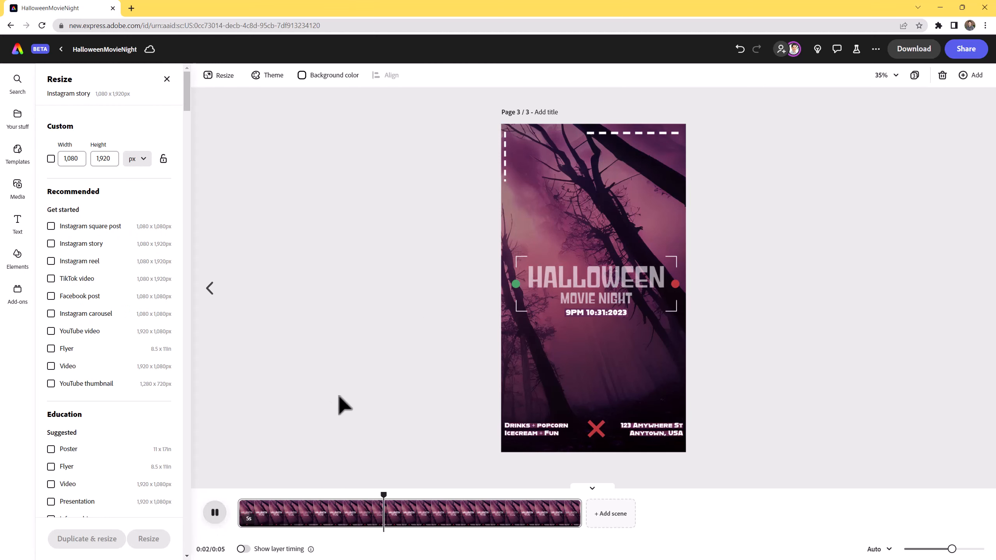
click(620, 199)
Select the forest background image in the layer stack and enlarge it slightly beyond the story page's edges.
click(627, 203)
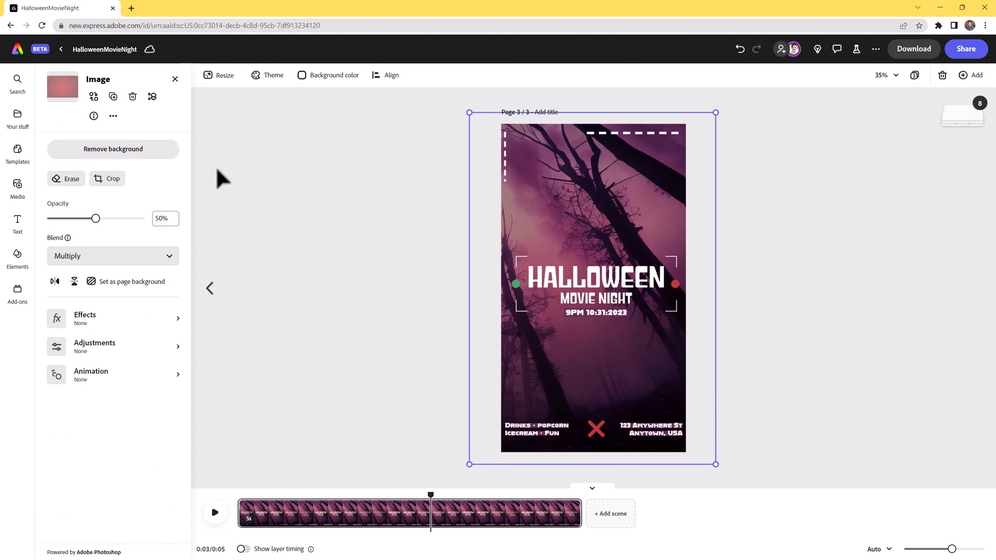
click(964, 115)
click(965, 237)
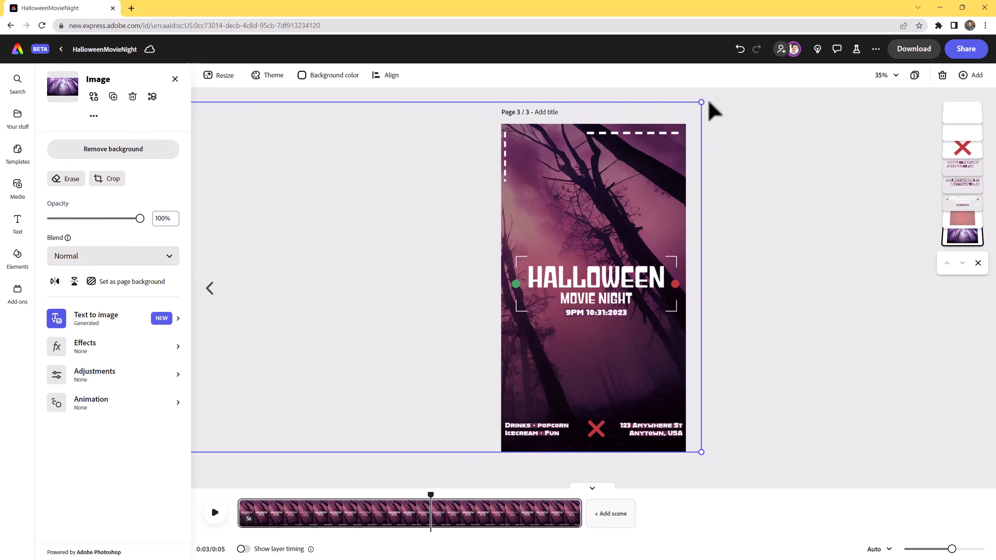
drag(702, 102, 721, 90)
Apply the looping Breathe animation to the forest background image, with intensity 2 and speed 4.
click(102, 404)
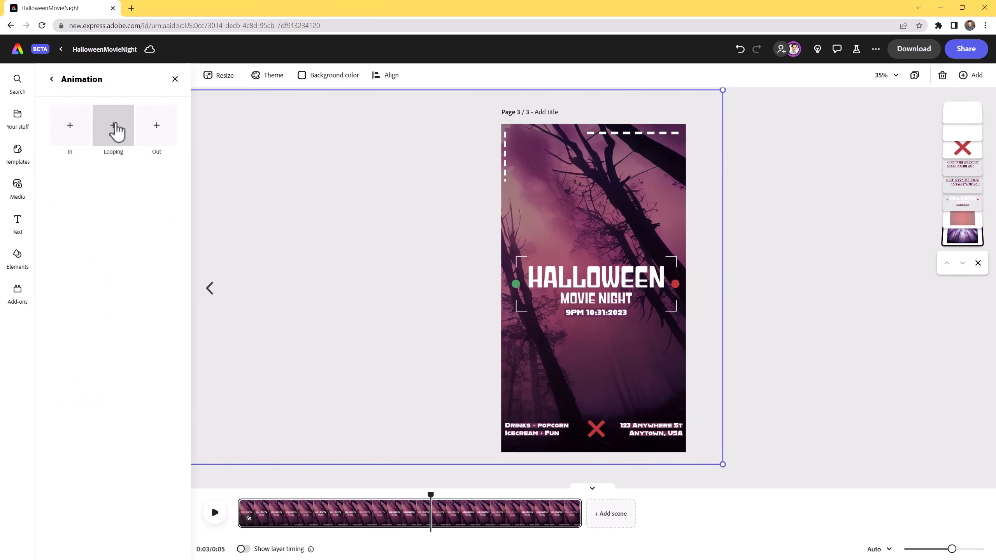
click(114, 128)
click(119, 132)
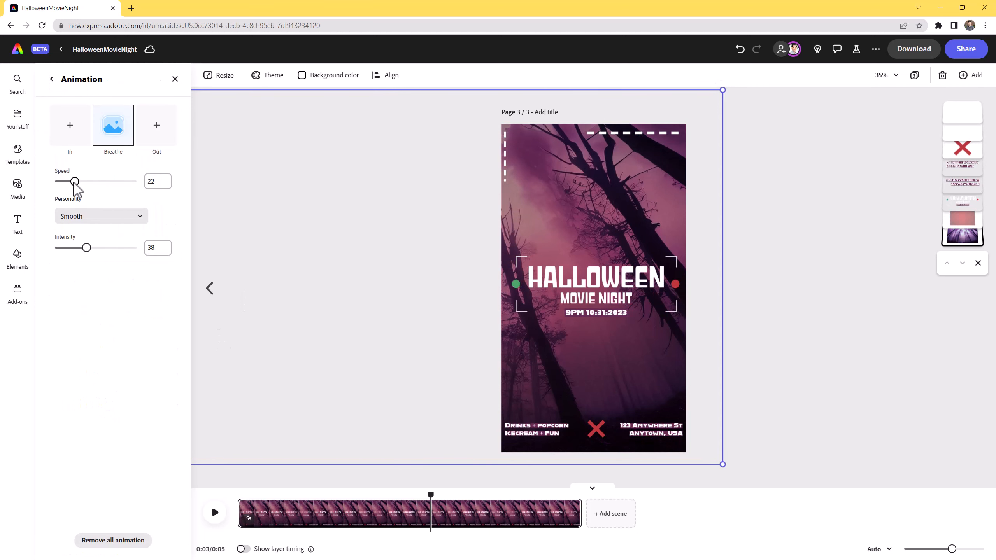
drag(85, 248, 64, 250)
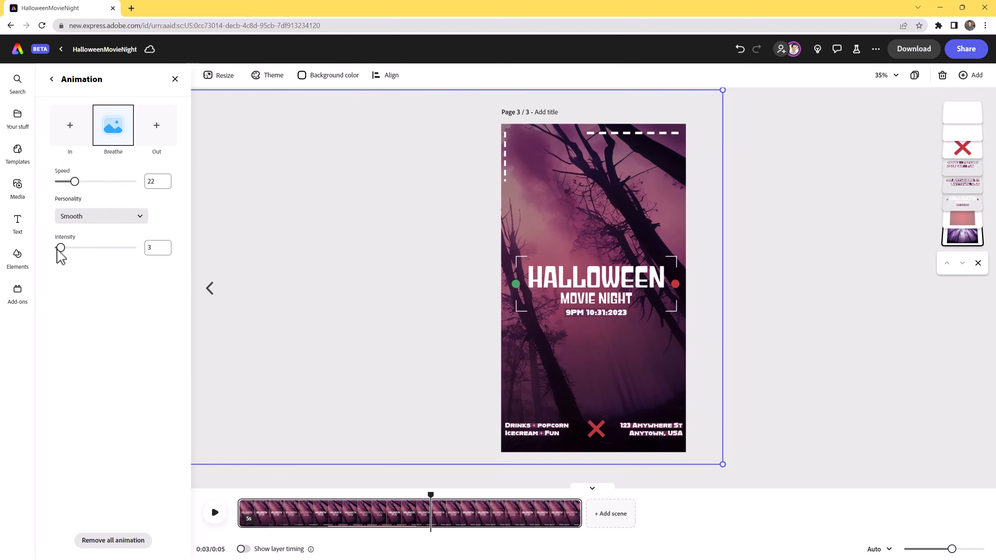
drag(75, 181, 61, 182)
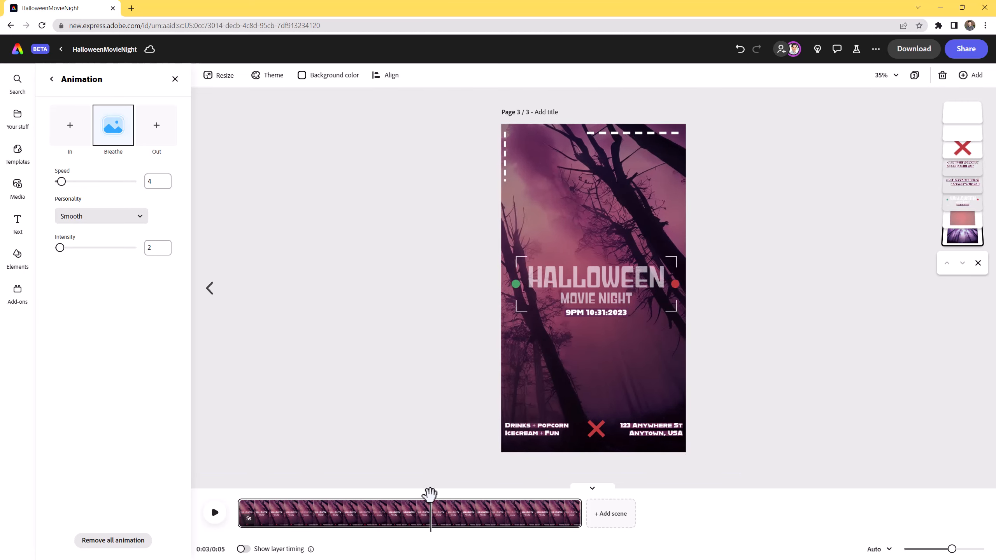
Set the forest background's Breathe animation to speed 1 and intensity 1, previewing the playback before and after the change.
drag(430, 494, 231, 496)
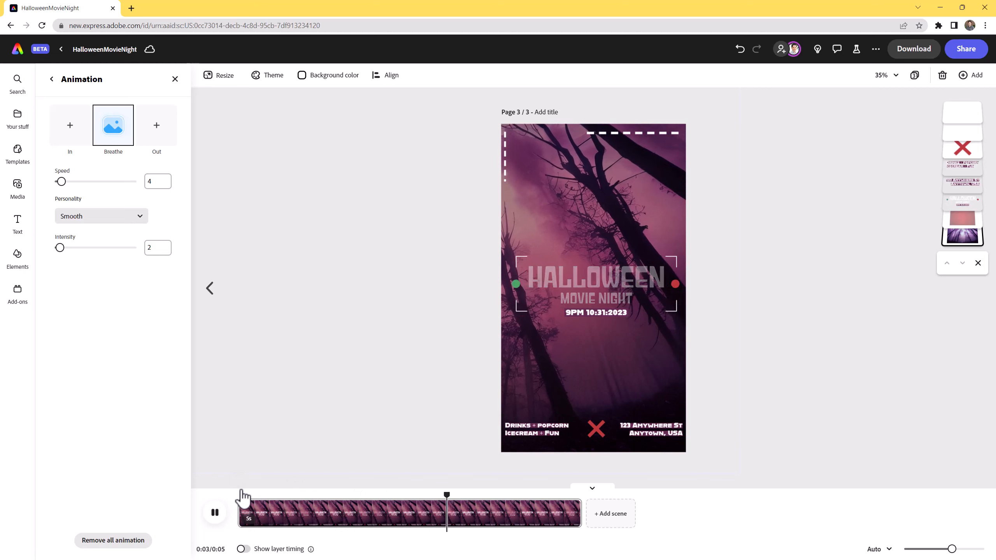
click(237, 460)
drag(65, 249, 61, 248)
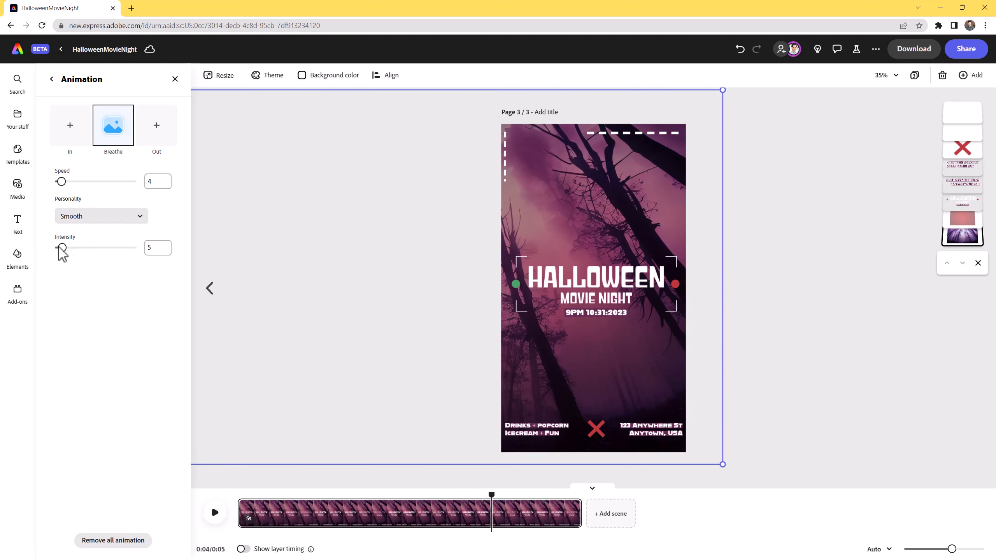
drag(61, 182, 58, 182)
click(215, 512)
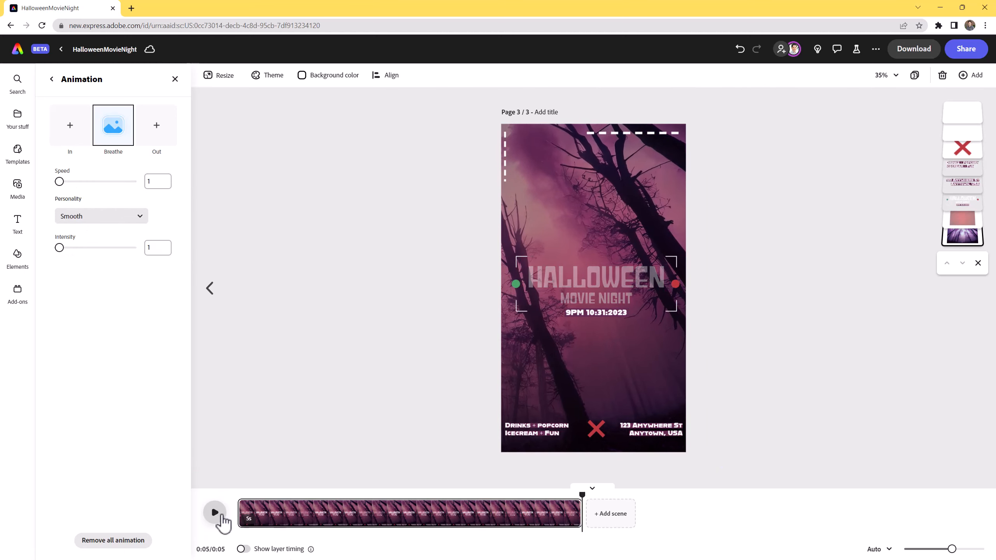
click(222, 516)
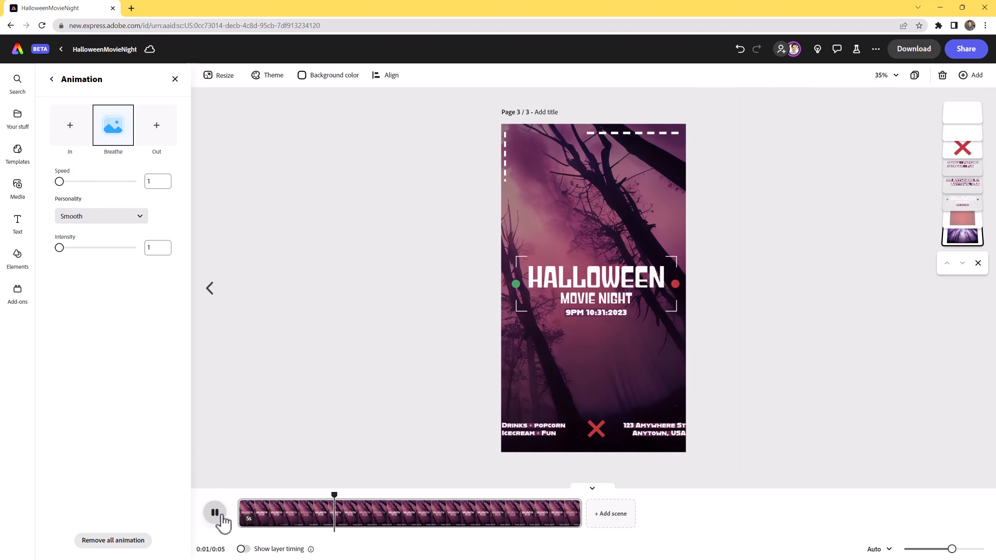
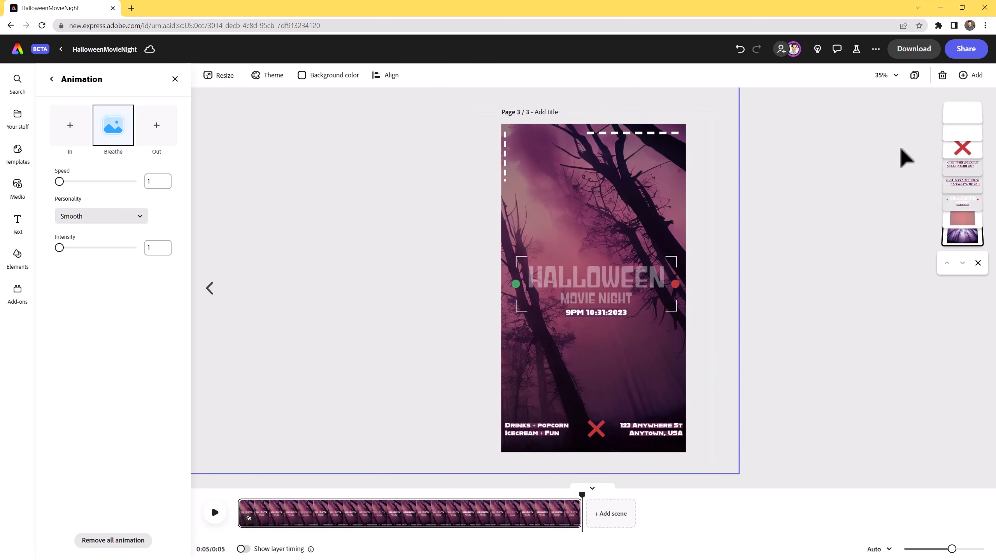
Show all pages in the overview and set up the download for all pages as PNG + MP4, checking the video resolution options.
click(914, 76)
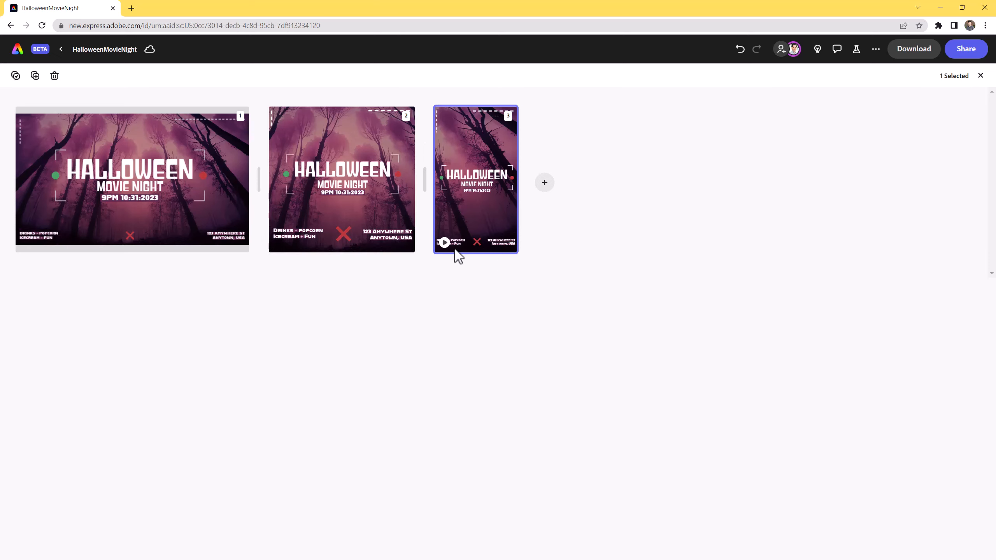
click(914, 49)
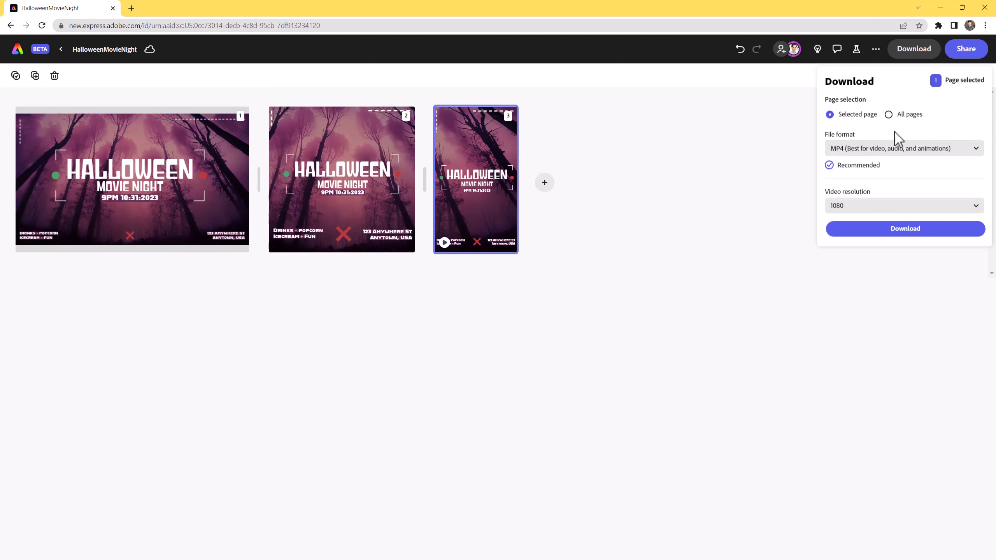
click(892, 114)
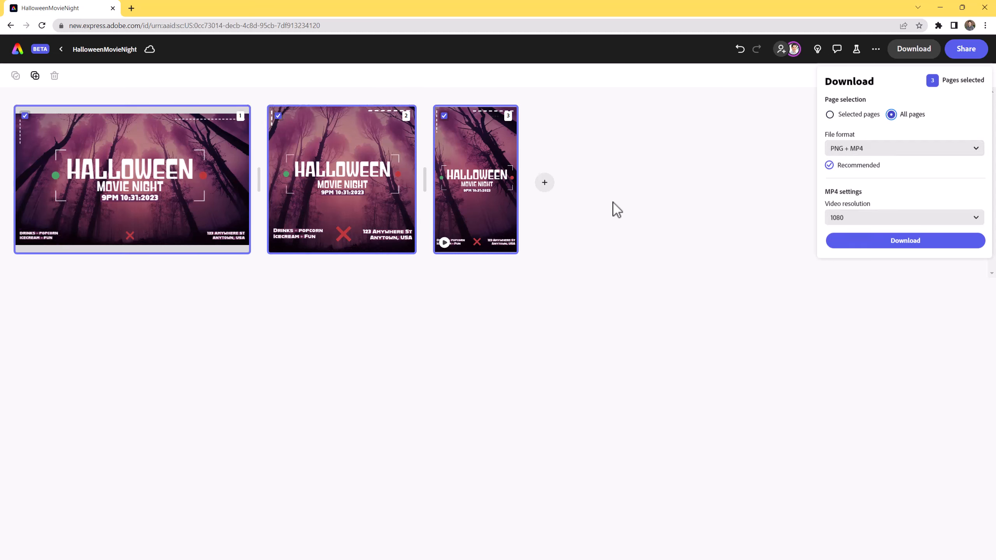
click(896, 220)
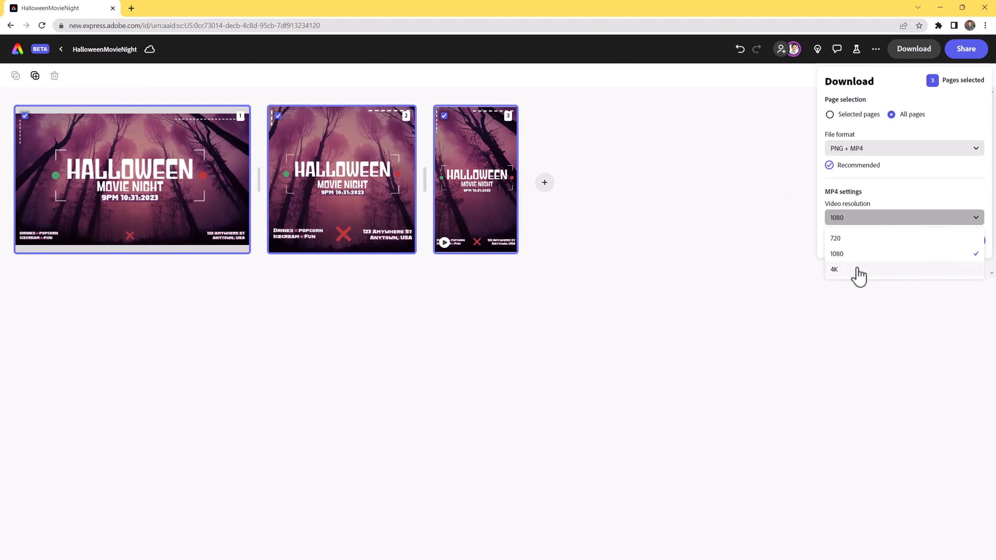
click(770, 328)
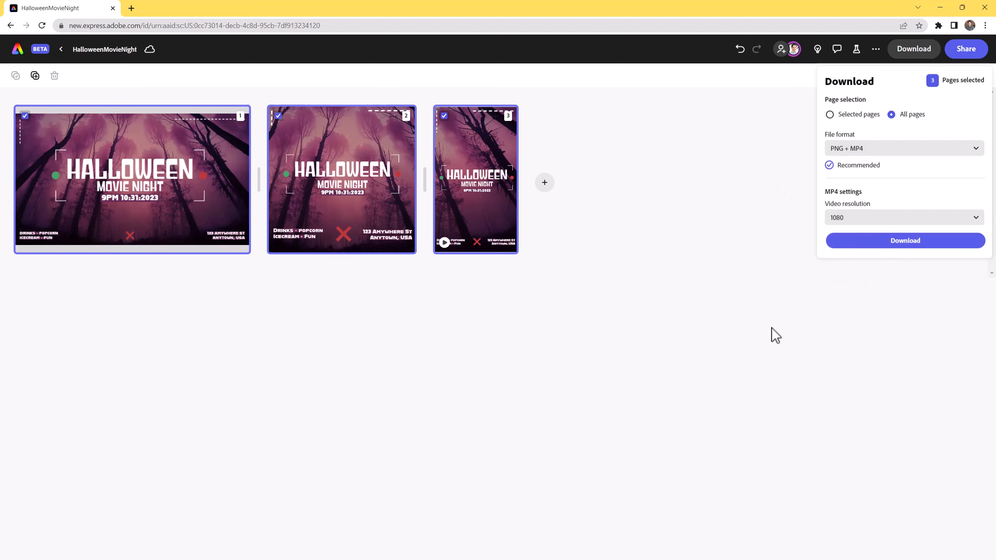